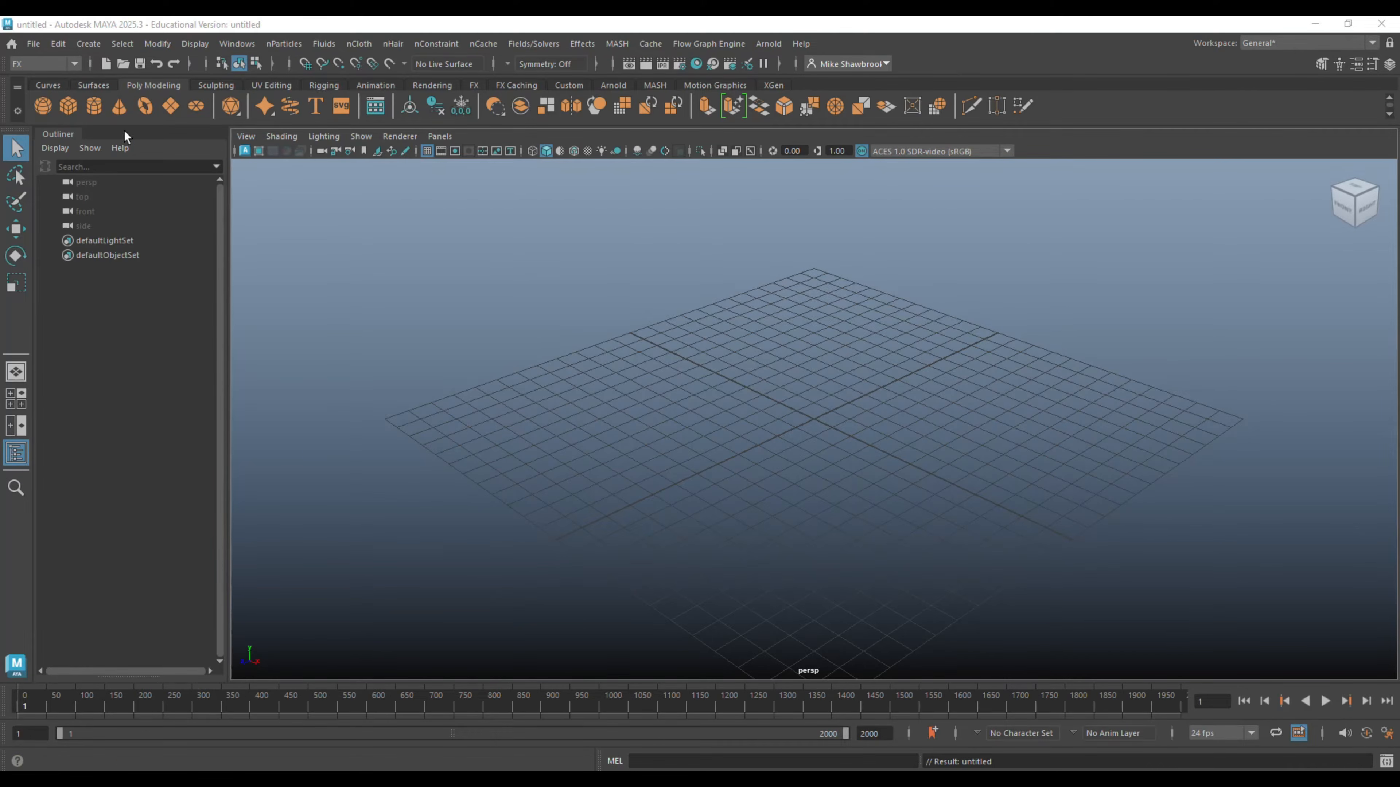
- Create a polygon cube at the origin and add an Air field named Flow to it using the current option values
left_click(69, 105)
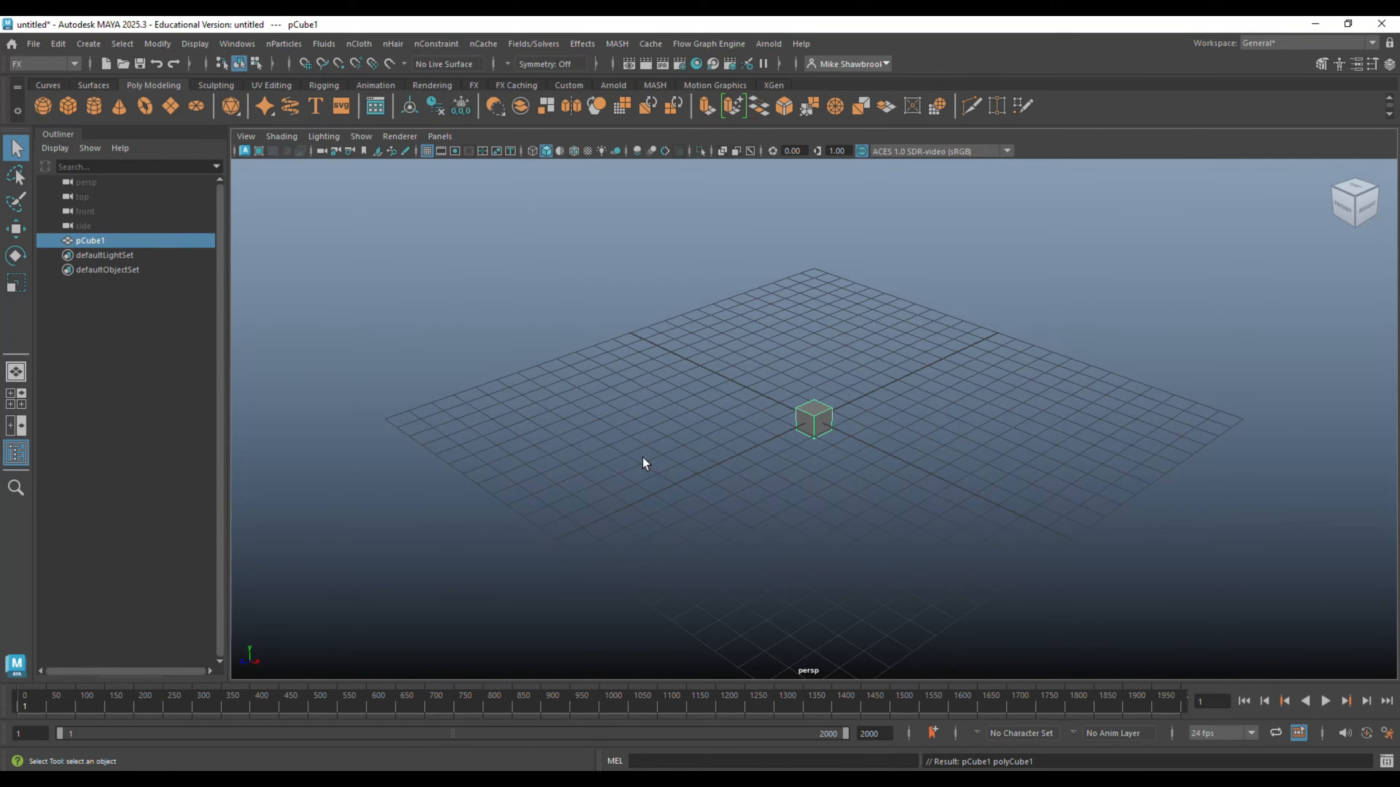
scroll(773, 500, "up", 3)
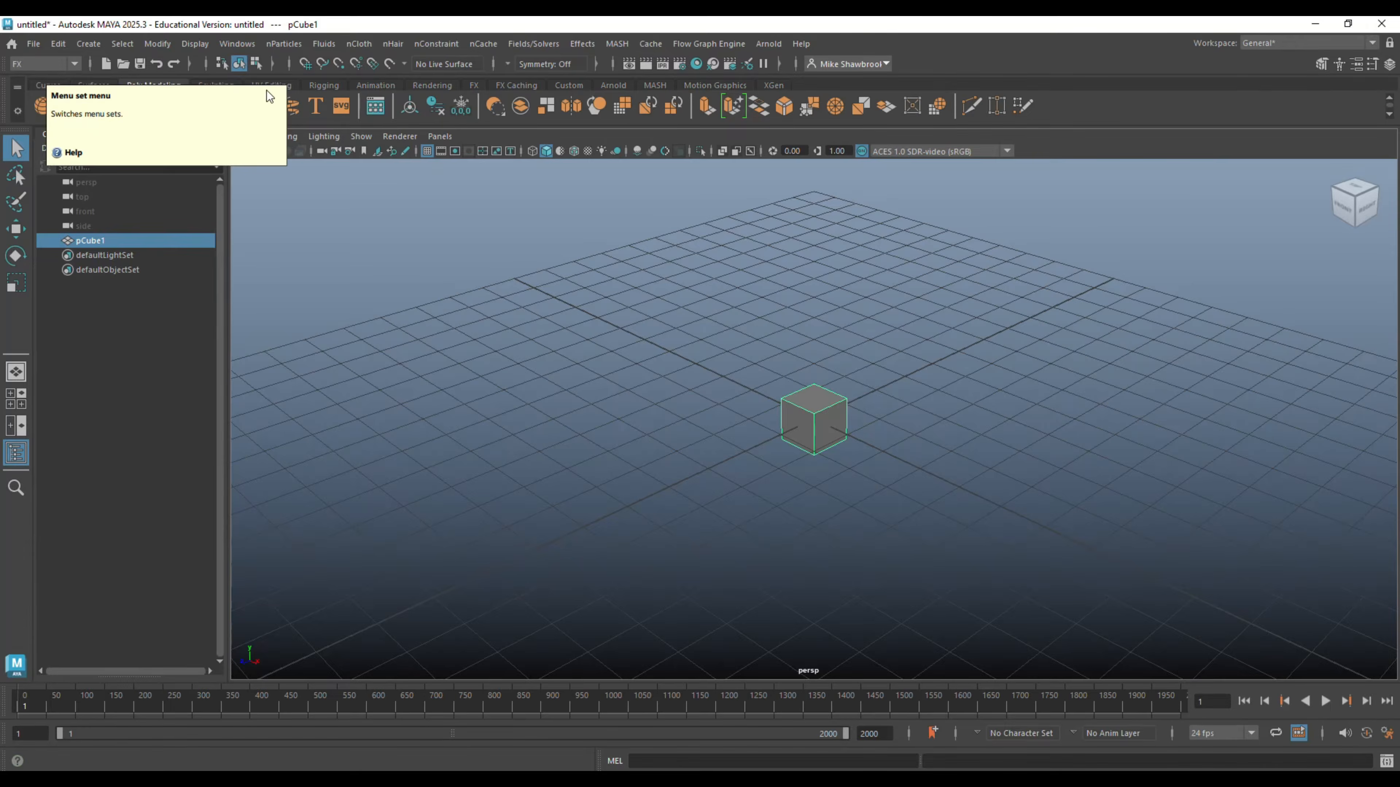
left_click(550, 44)
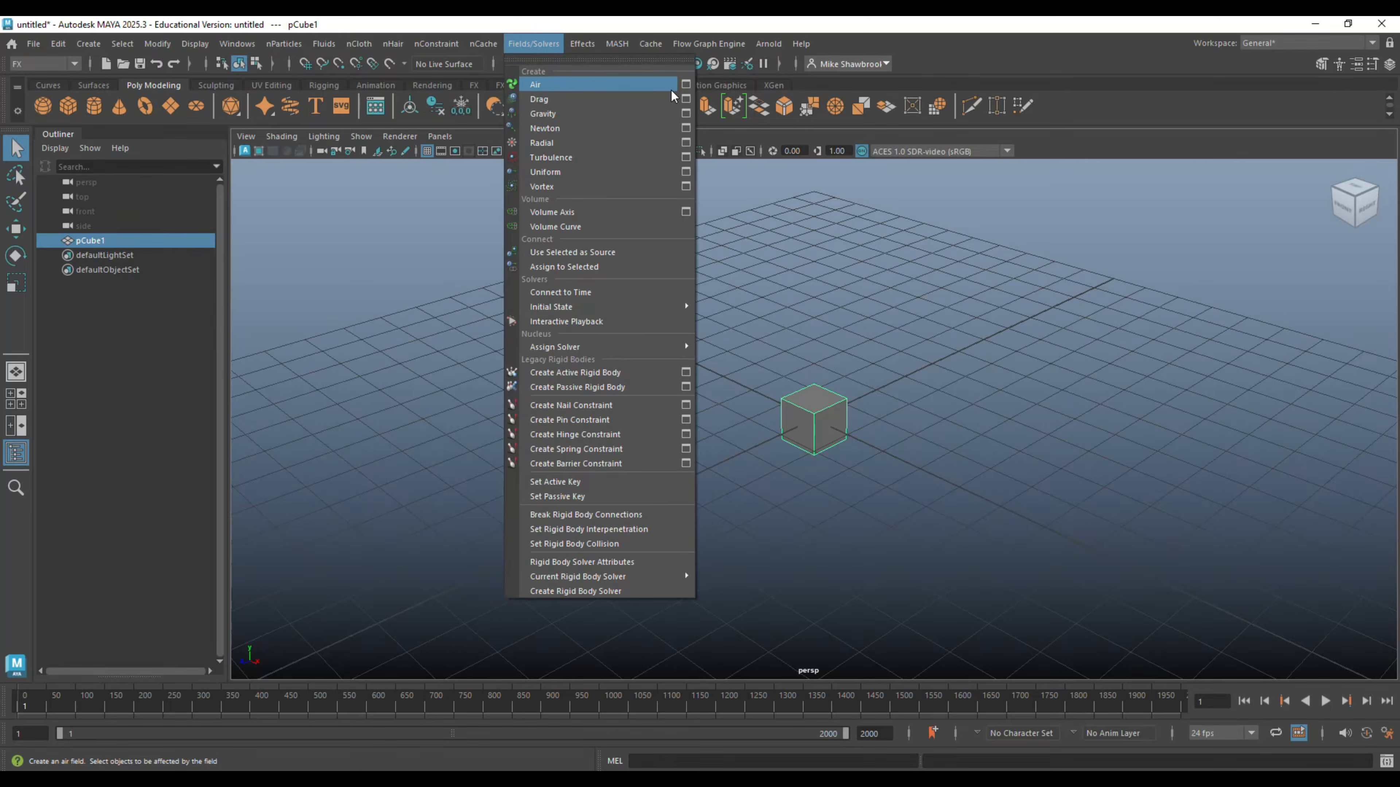
left_click(685, 84)
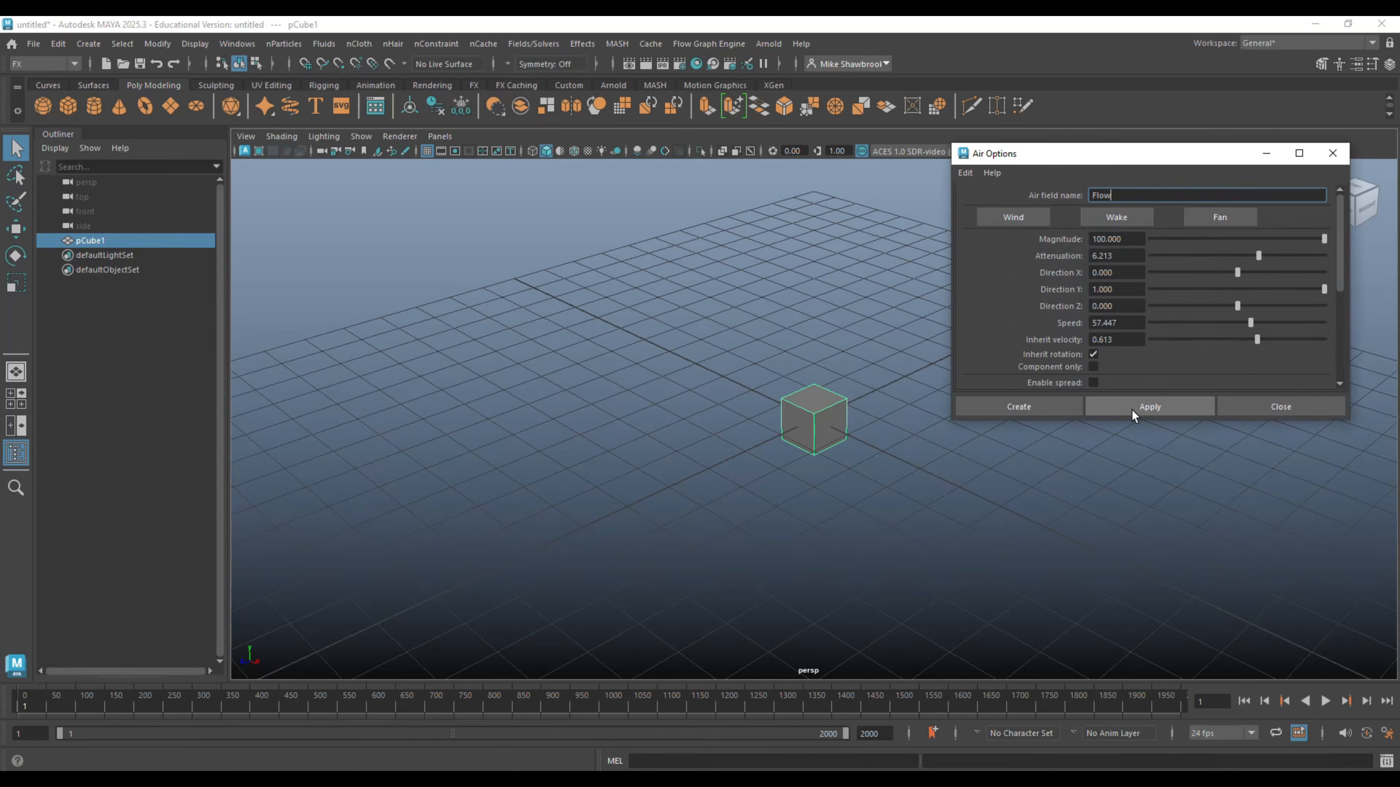
left_click(1036, 405)
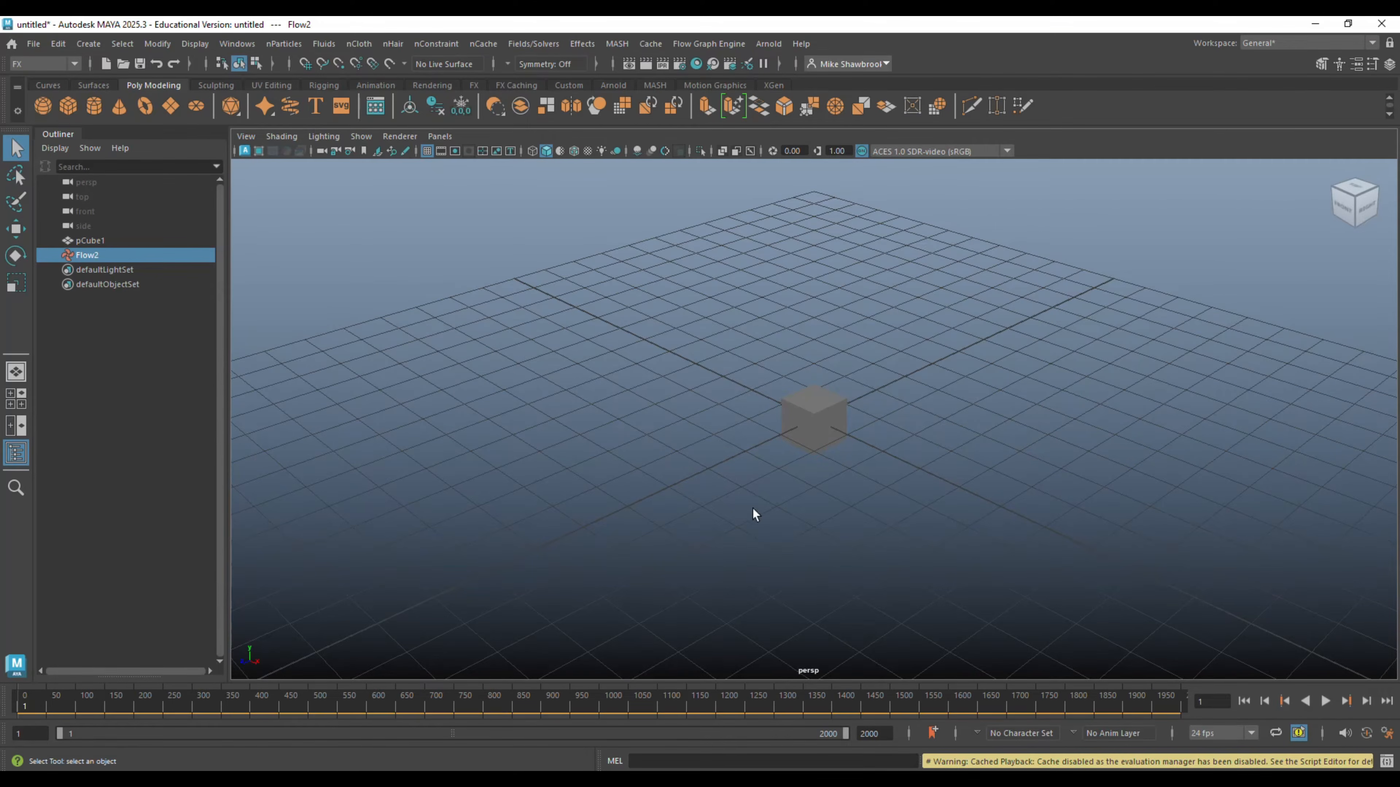
- Examine the air field inside the cube in wireframe display at different distances, then return to shaded display
key("4")
scroll(940, 486, "up", 10)
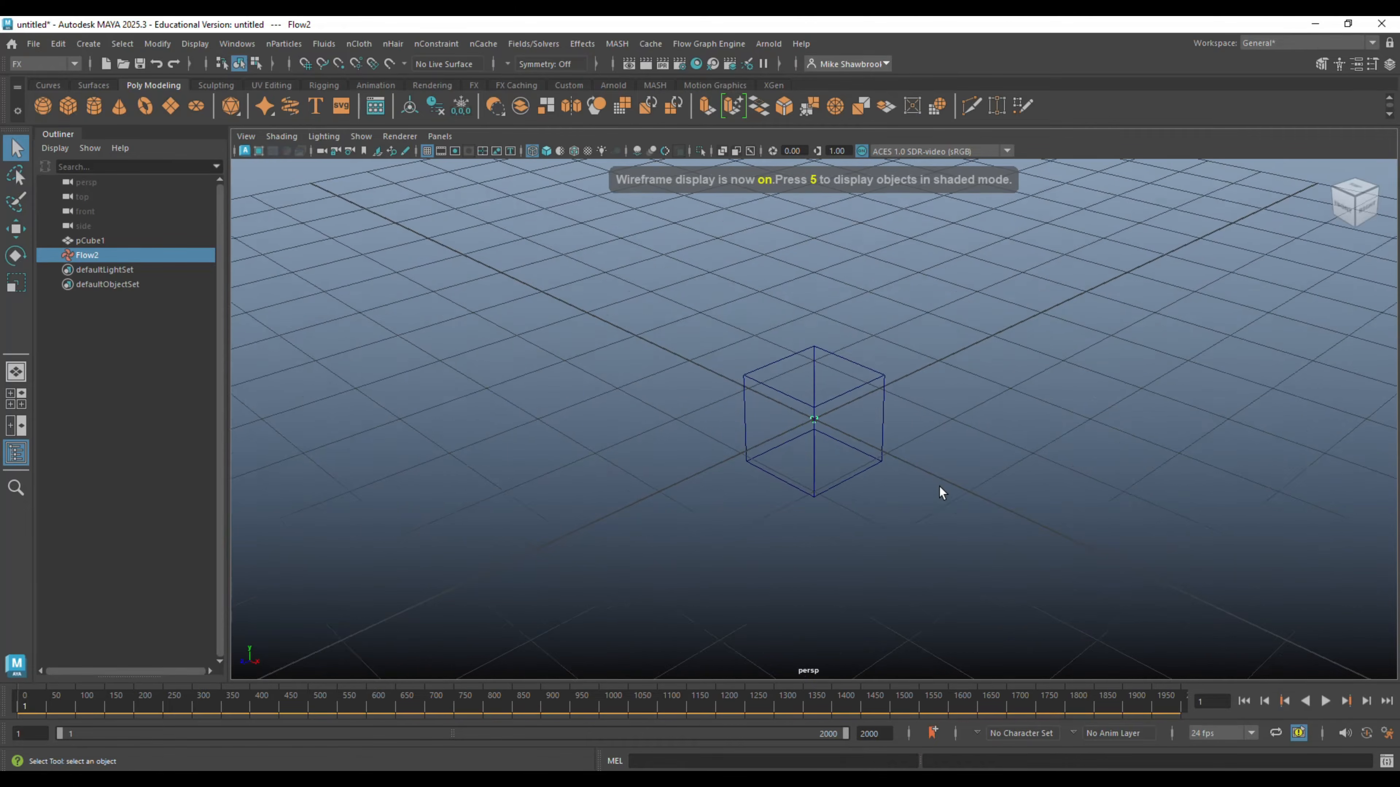
scroll(938, 496, "up", 10)
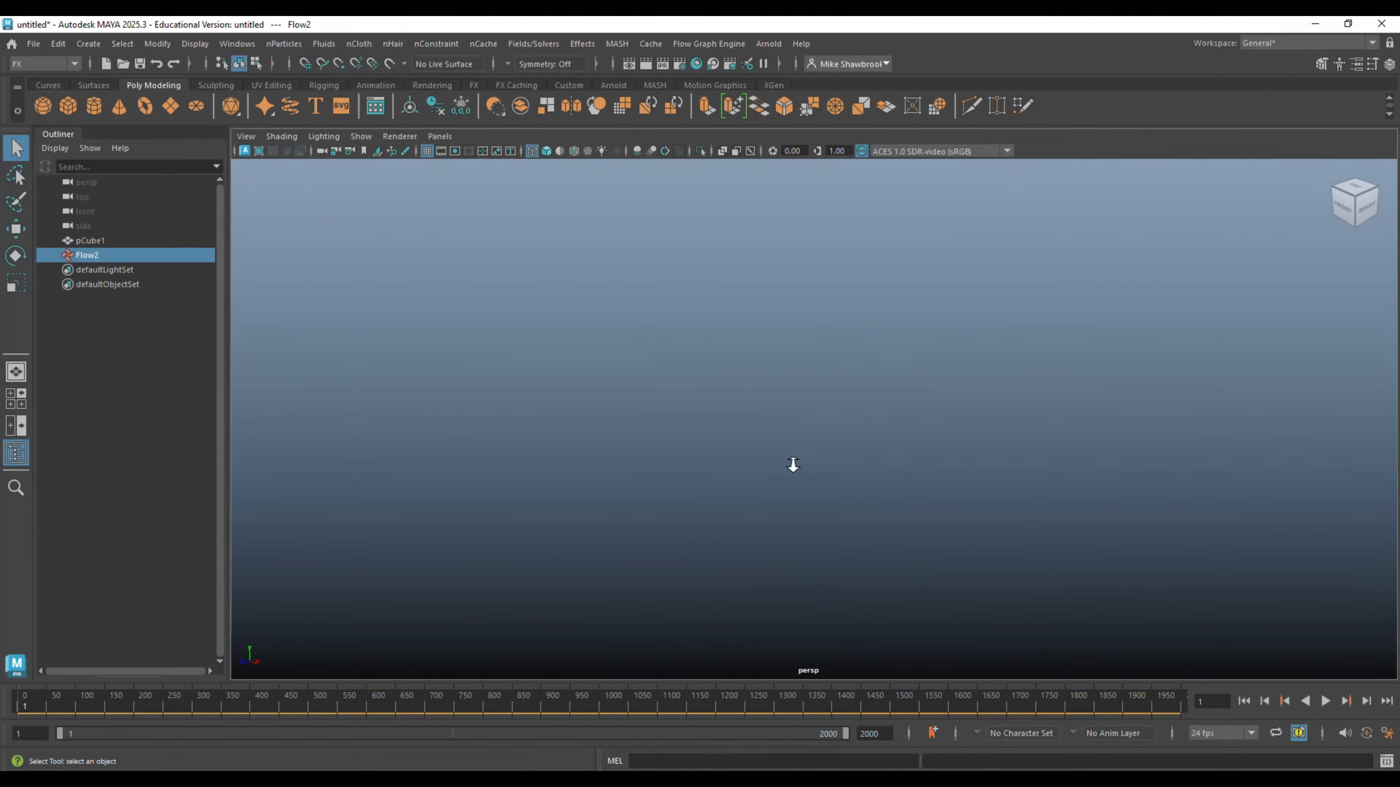
scroll(792, 466, "down", 10)
scroll(791, 468, "down", 10)
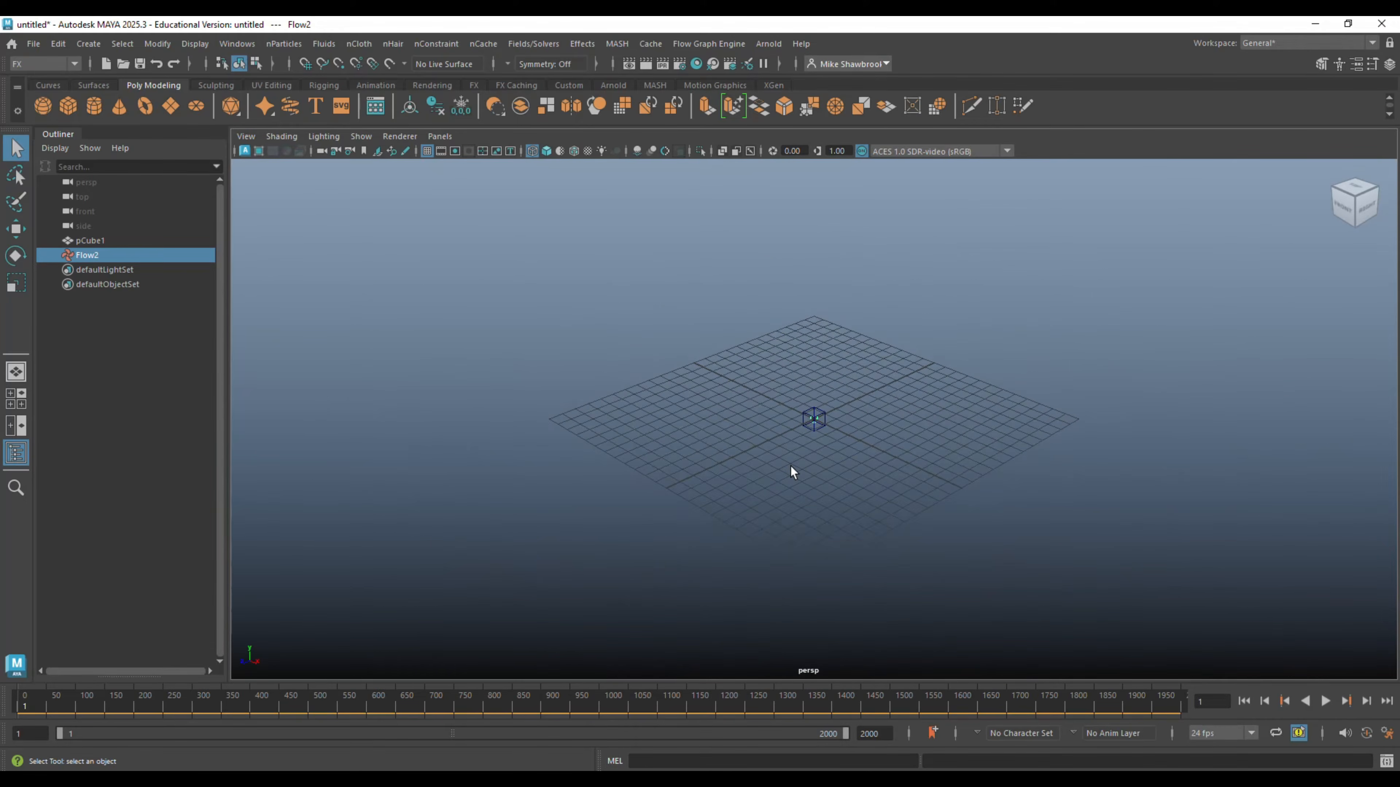
scroll(791, 466, "up", 10)
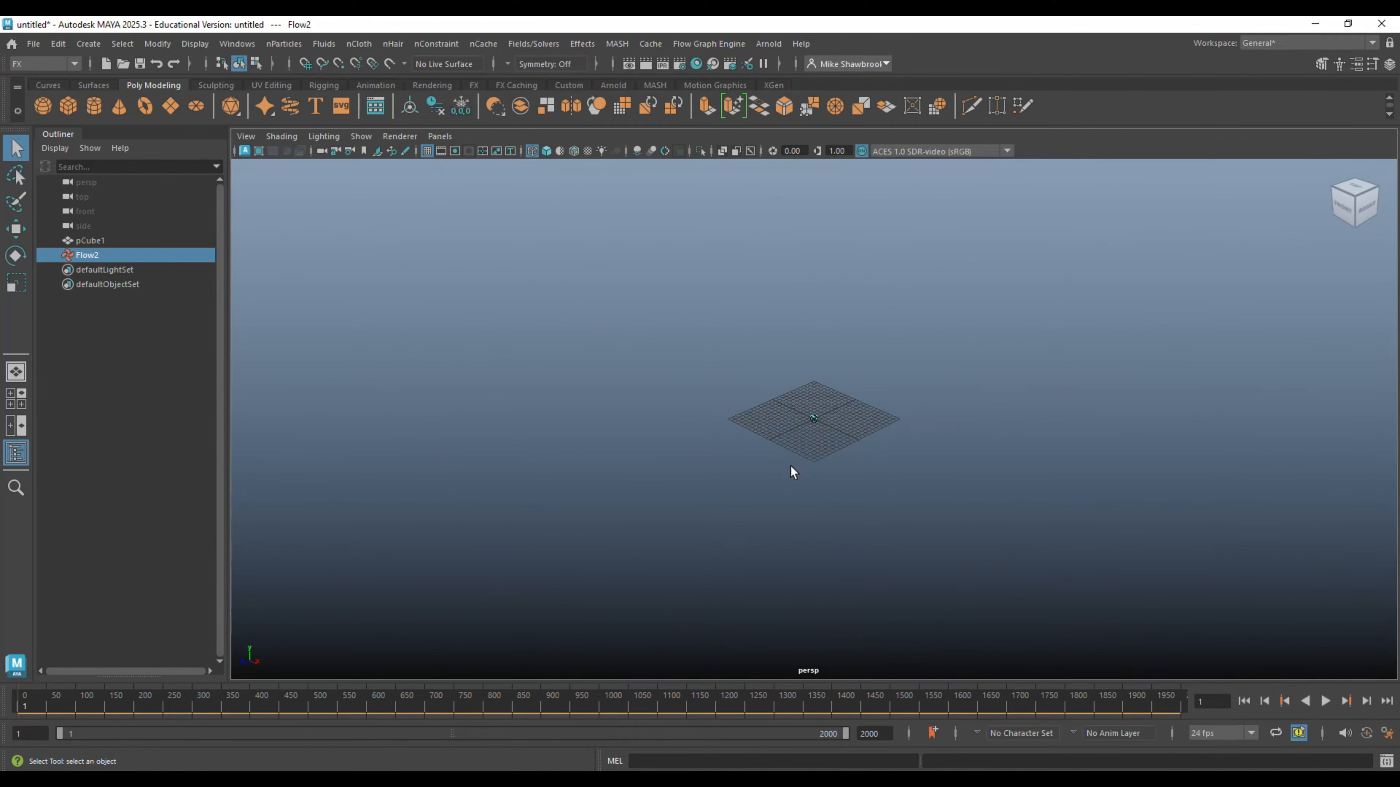
scroll(791, 466, "up", 2)
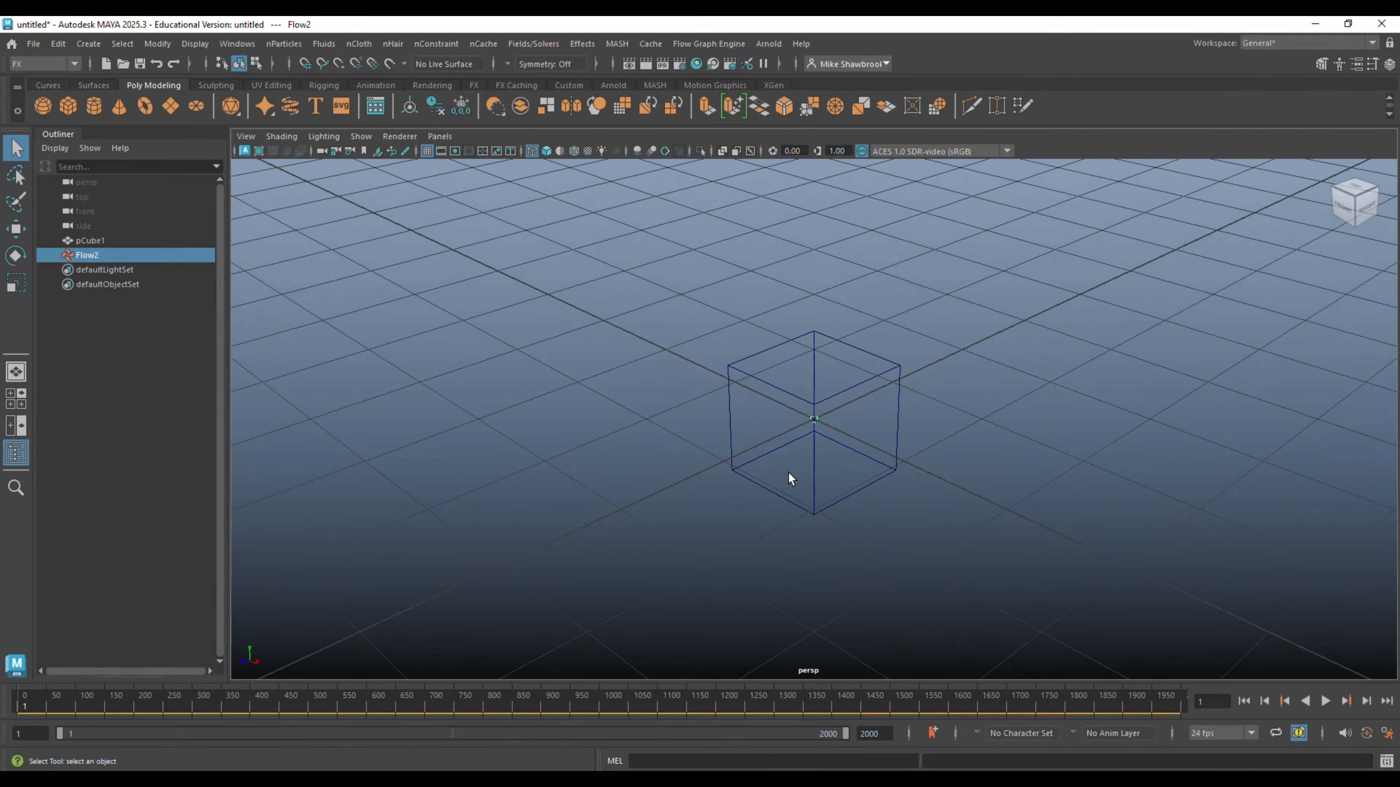
key("5")
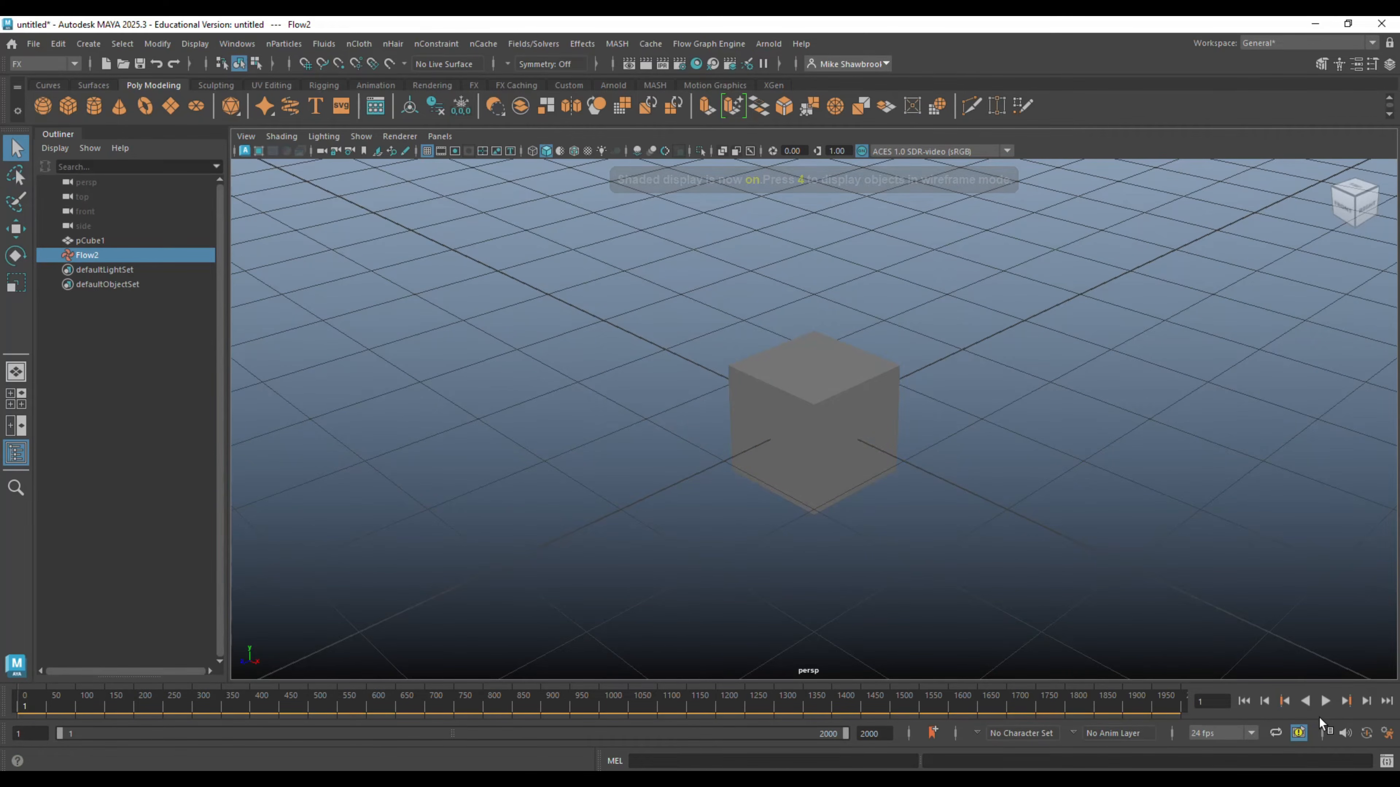
- Play the simulation, rewind to the first frame and replay it to watch how the air field moves the cube
left_click(1325, 701)
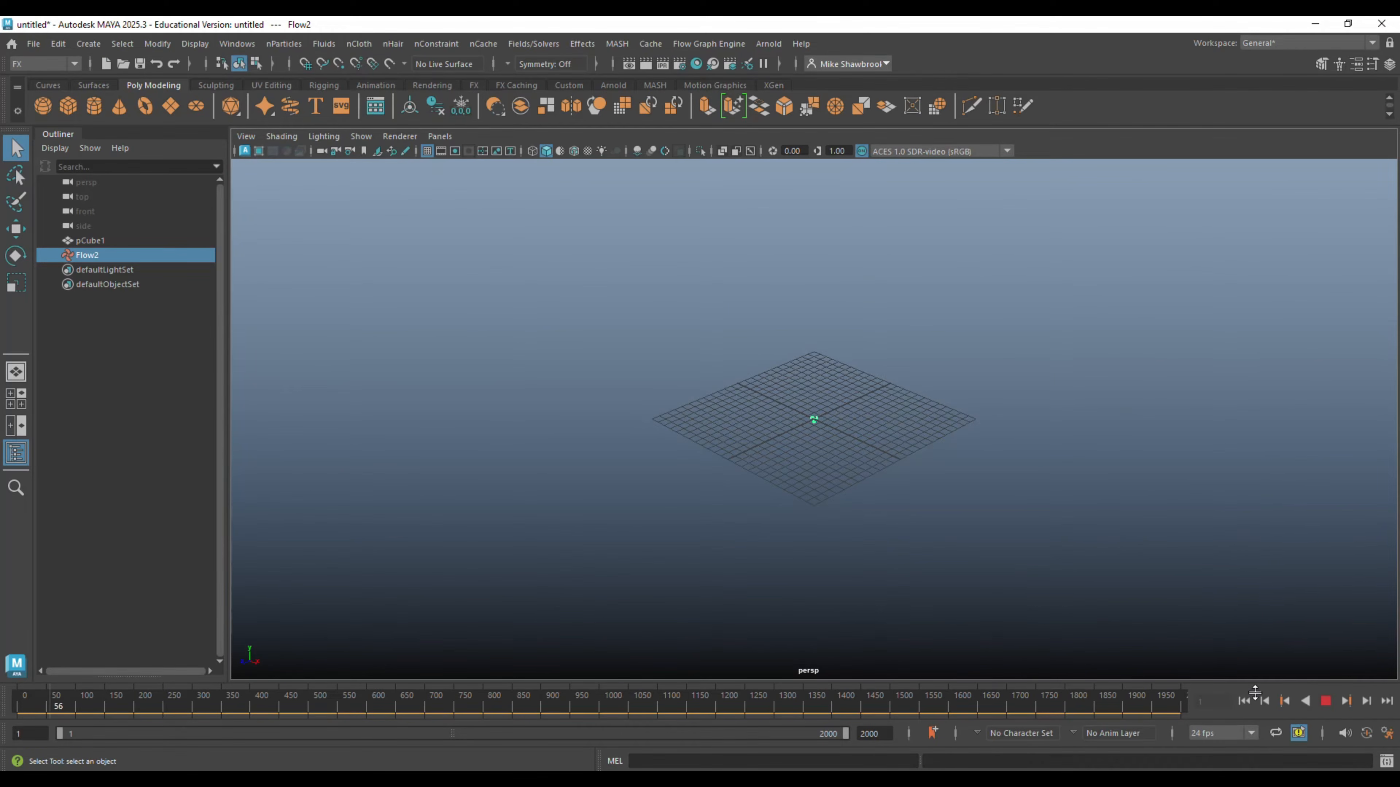
left_click(1325, 701)
left_click(1244, 701)
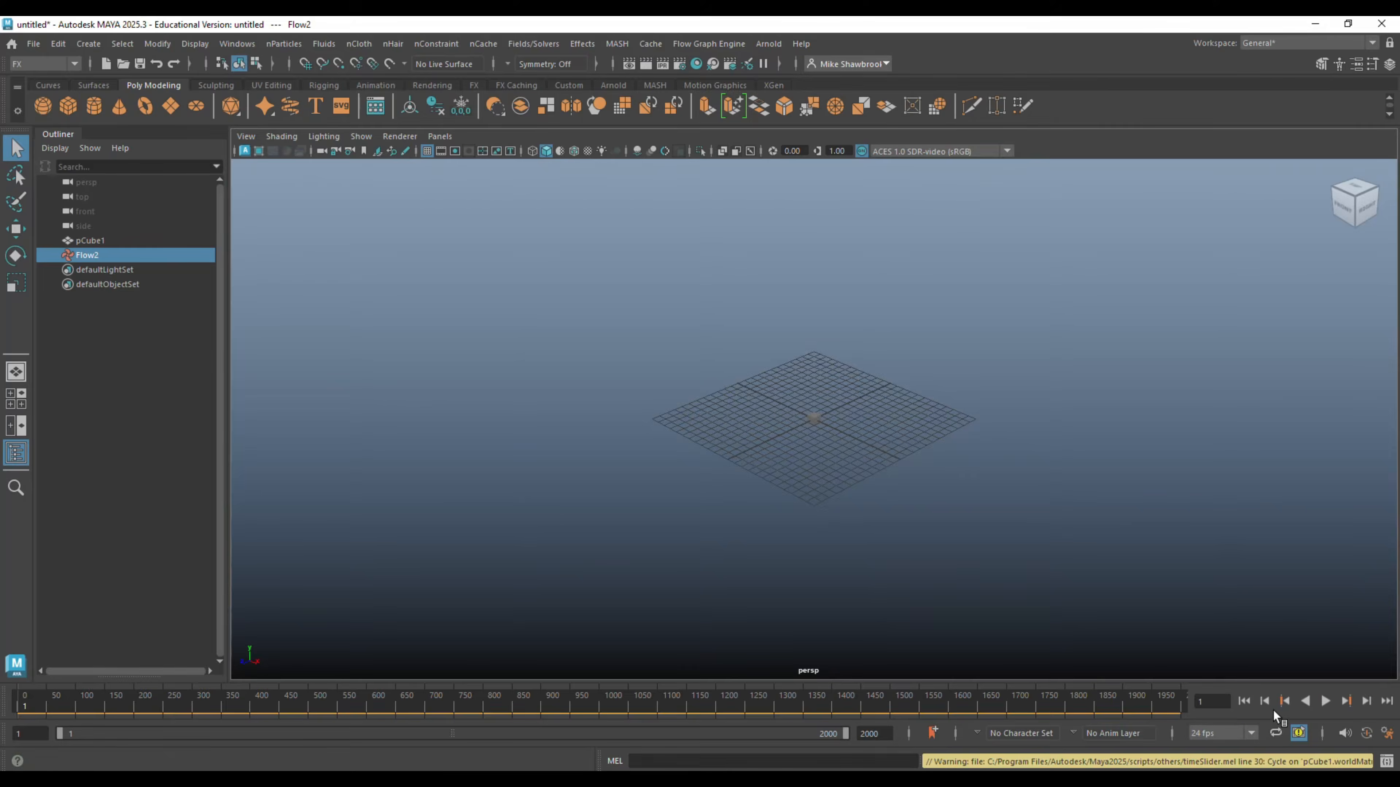
left_click(1325, 701)
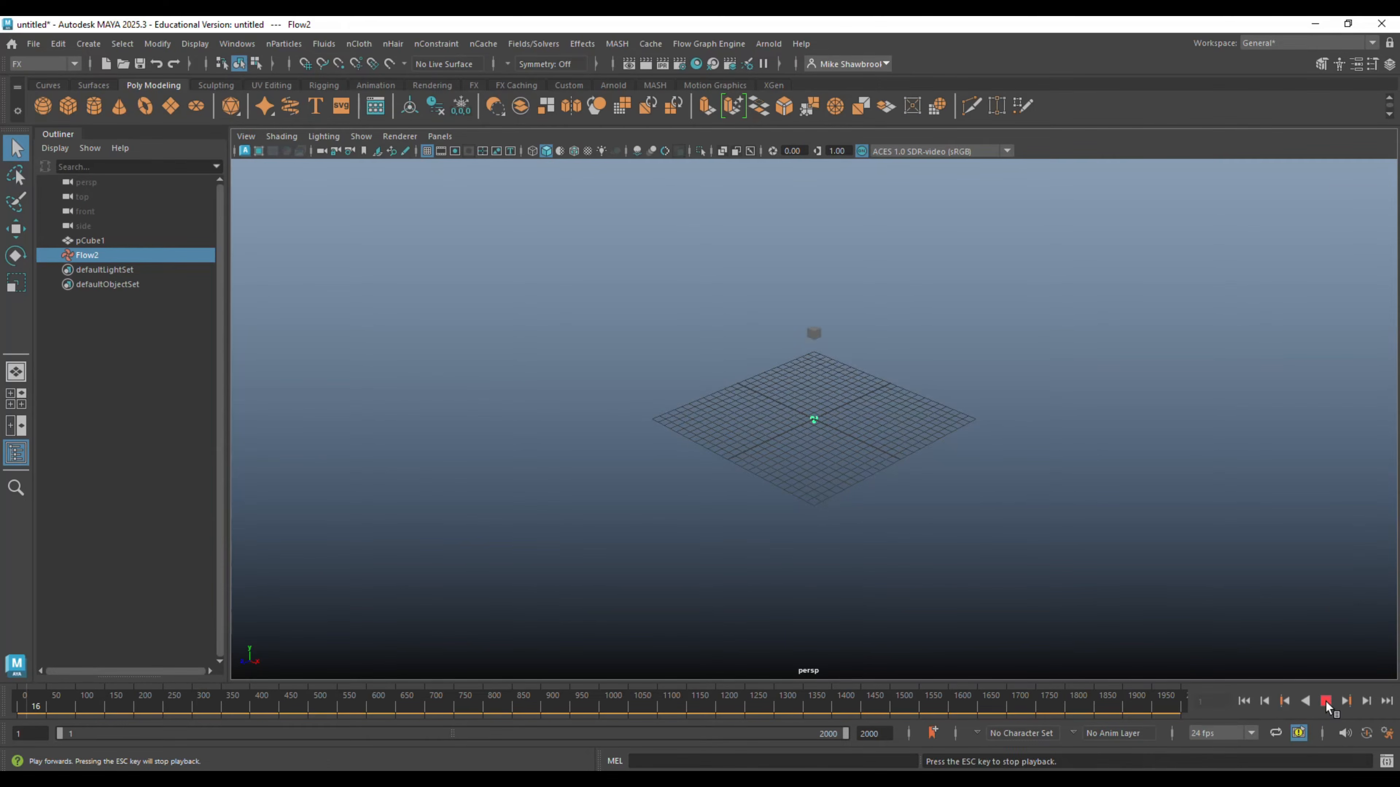
left_click(1325, 701)
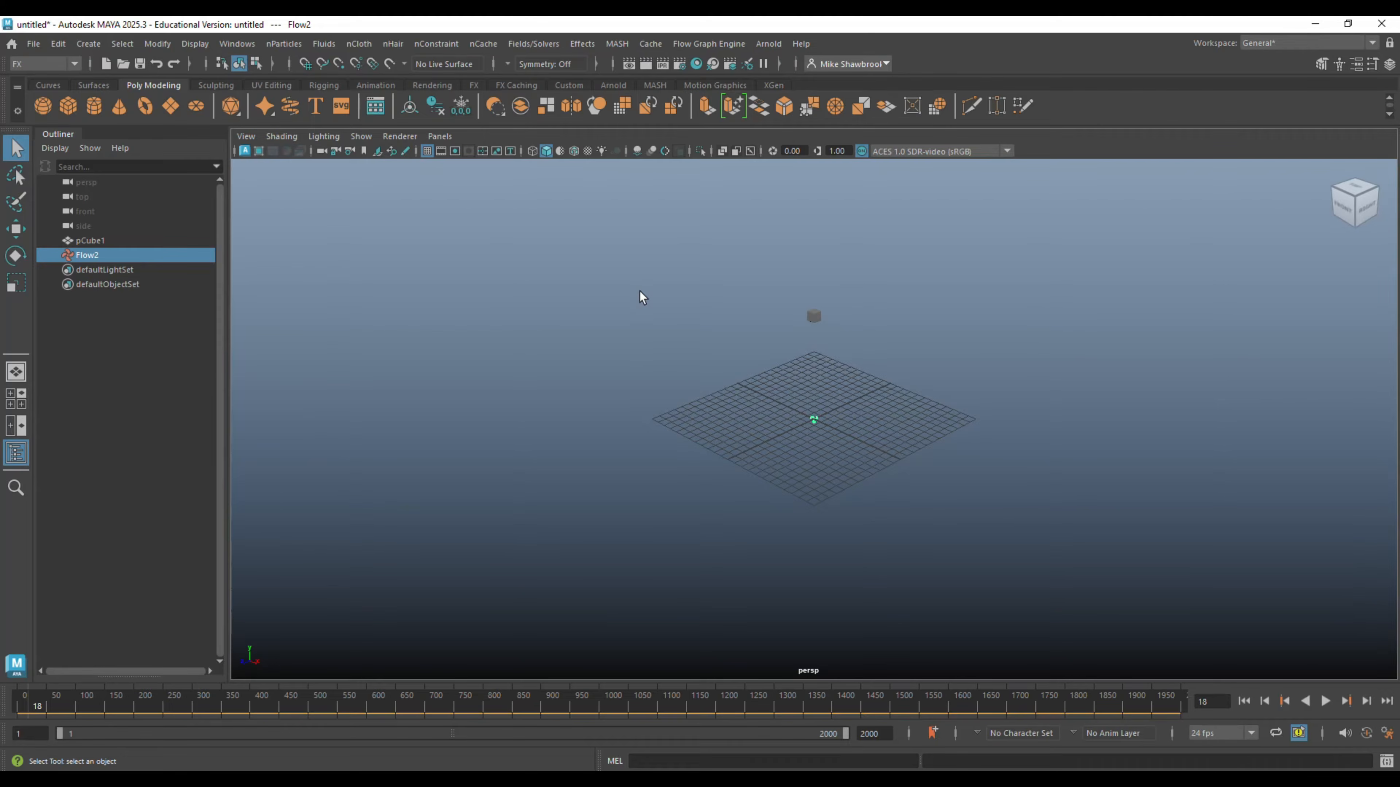
- Set the Flow2 air field's magnitude to 5 and play the simulation from the first frame
key("ctrl+a")
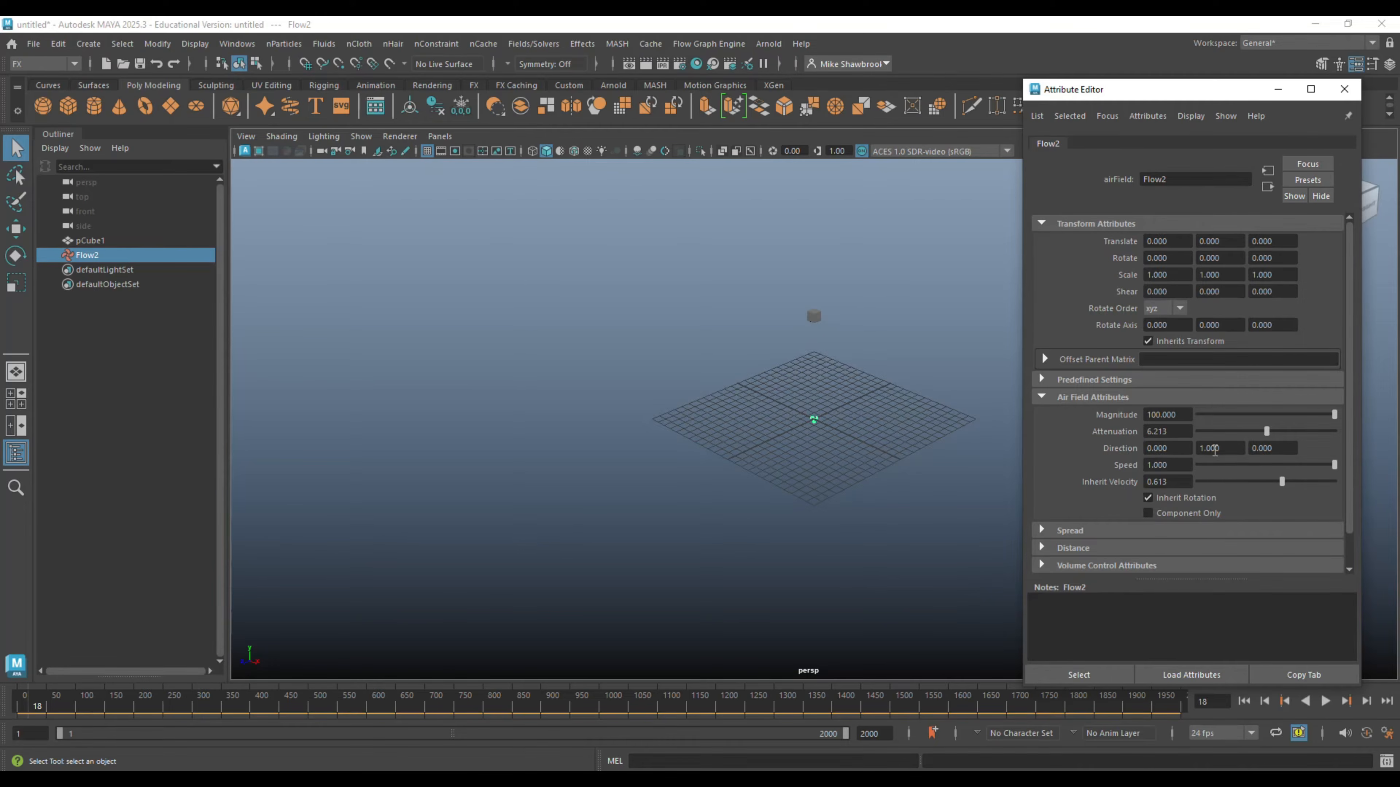
left_click(1173, 415)
type("5")
key("Return")
left_click(1244, 701)
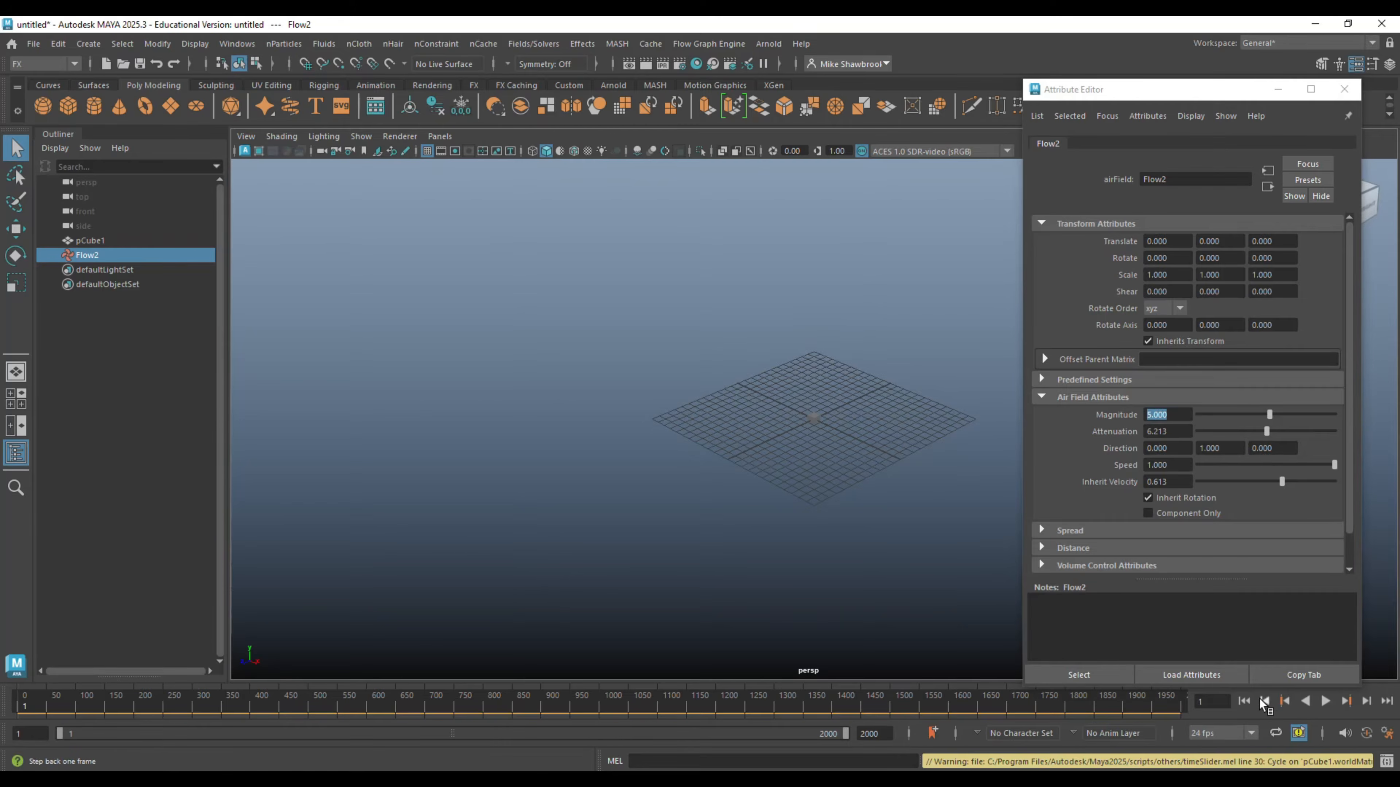
left_click(1326, 701)
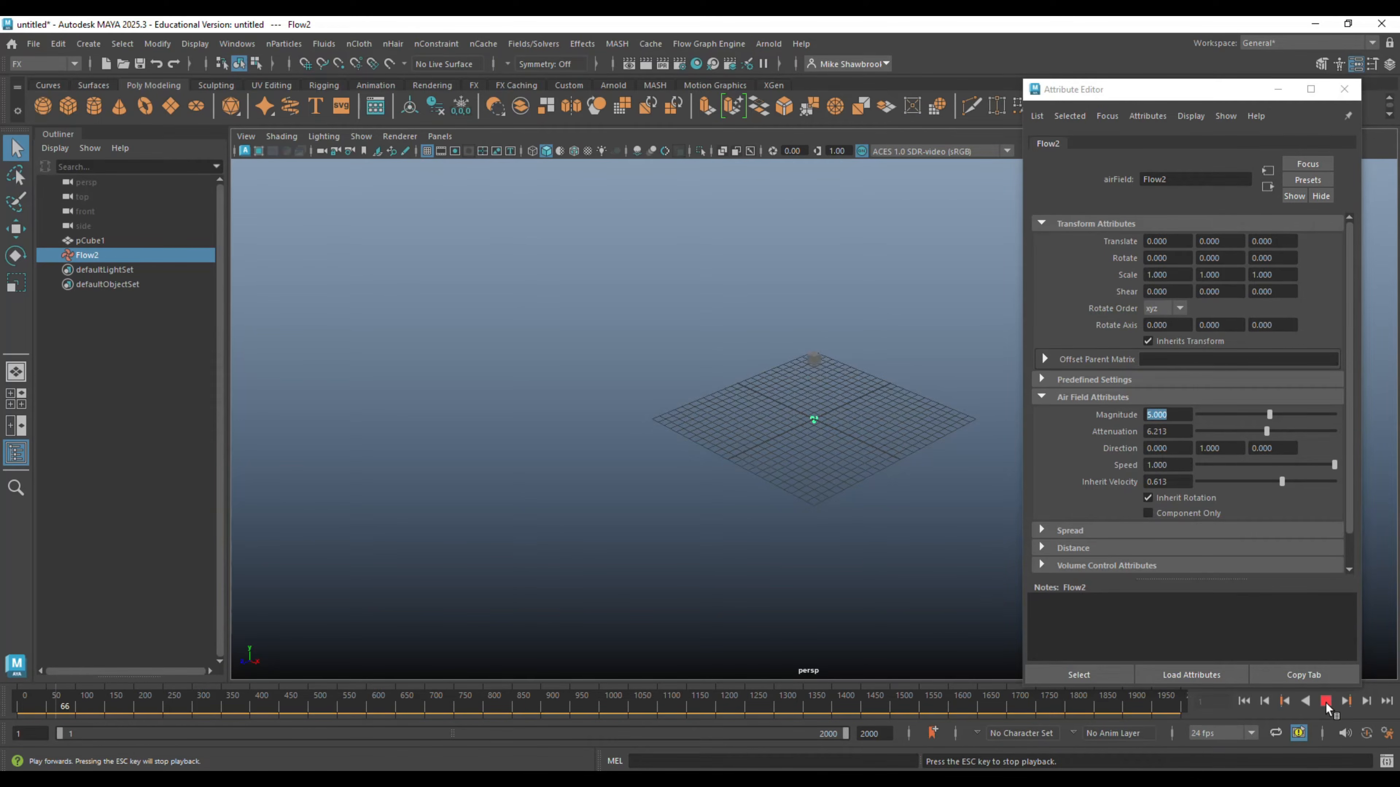
left_click(1325, 701)
- Scale the cube up uniformly to several times its size
left_click(815, 333)
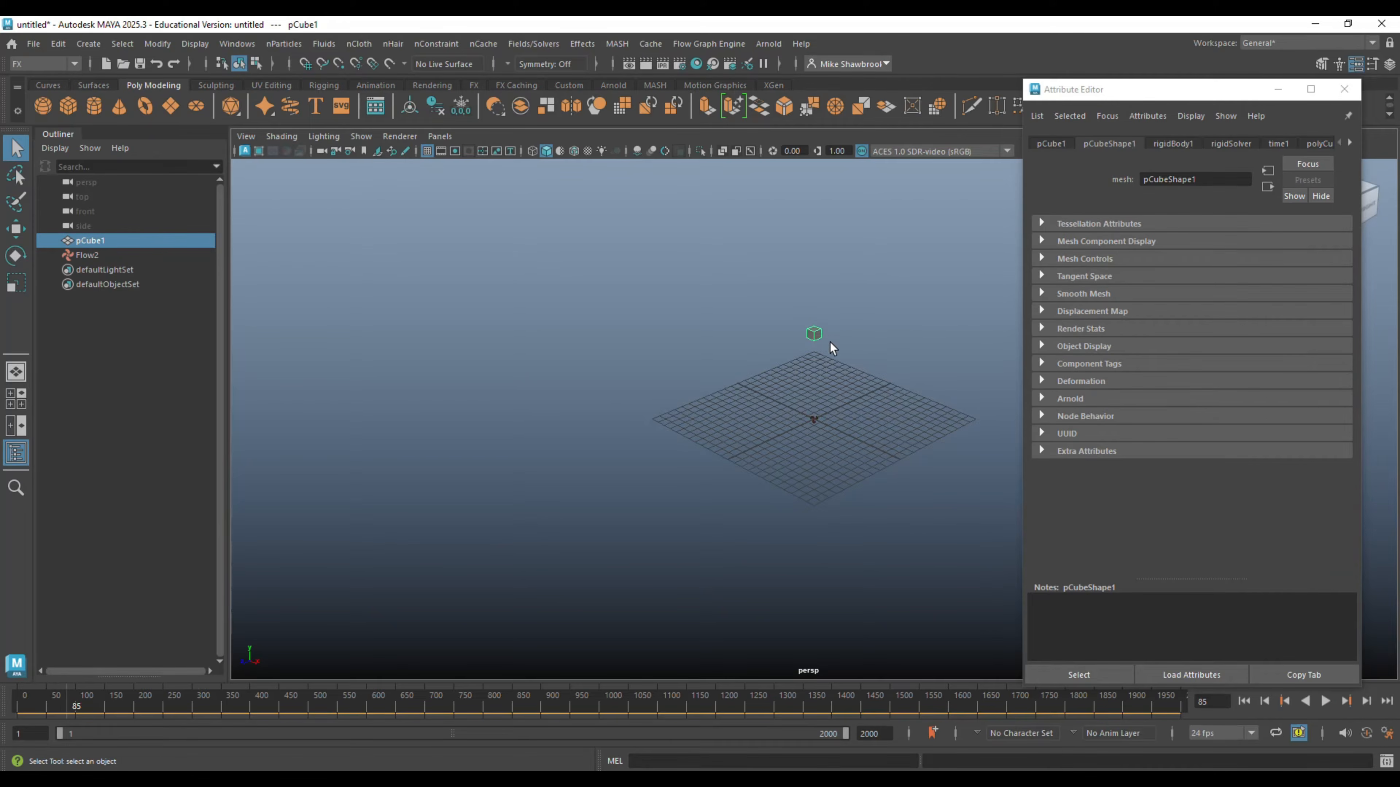
key("r")
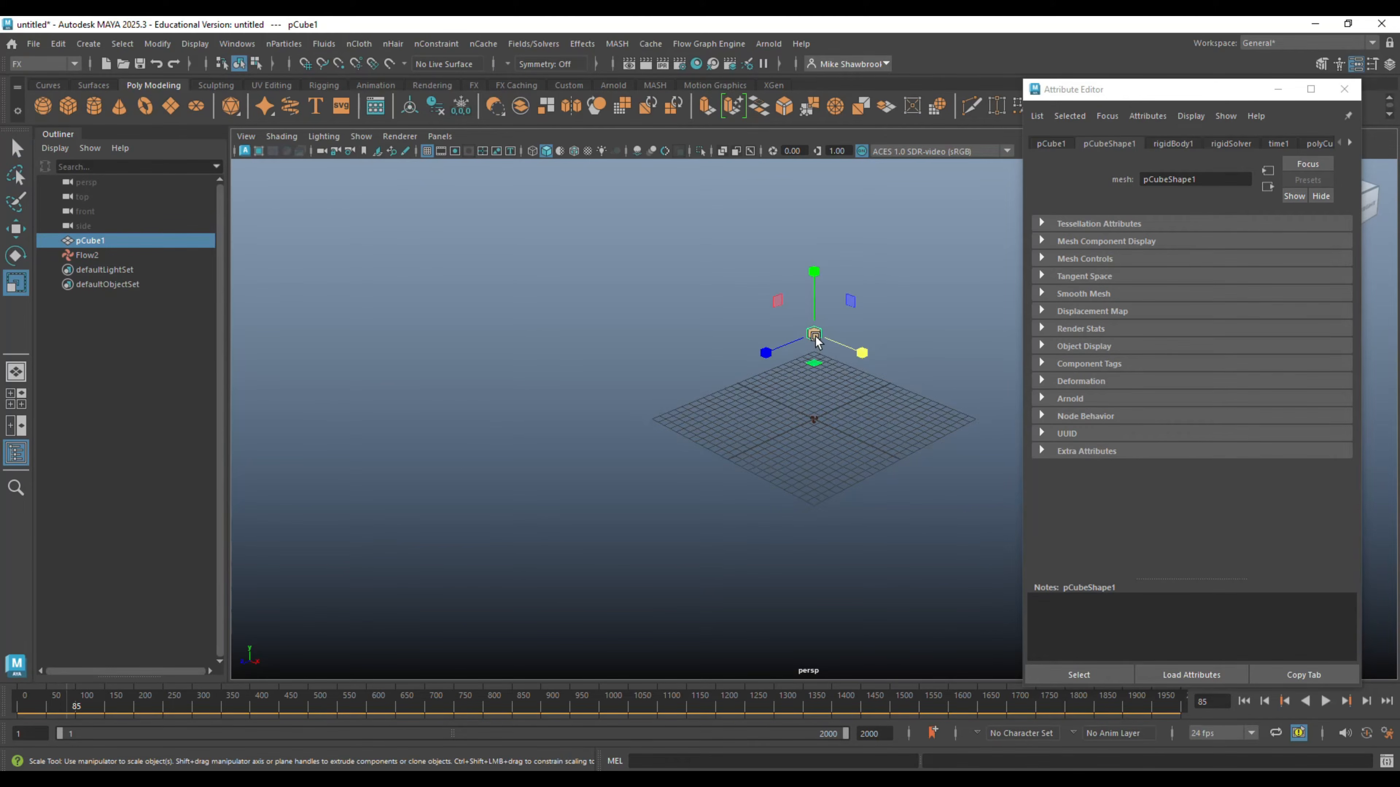
left_click_drag(815, 334, 884, 366)
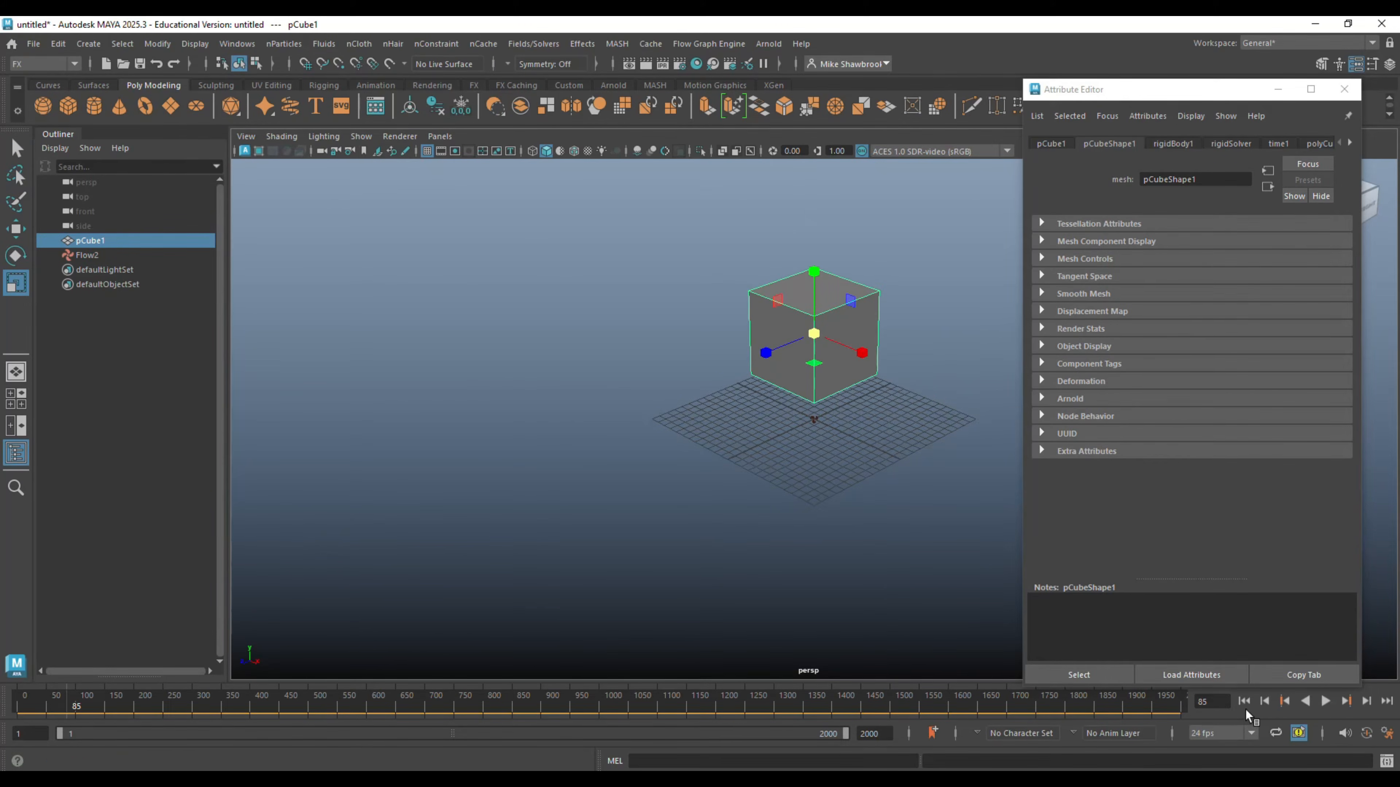
- Play the simulation twice from the first frame to watch how the enlarged cube reacts to the air field
left_click(1247, 702)
left_click(1326, 702)
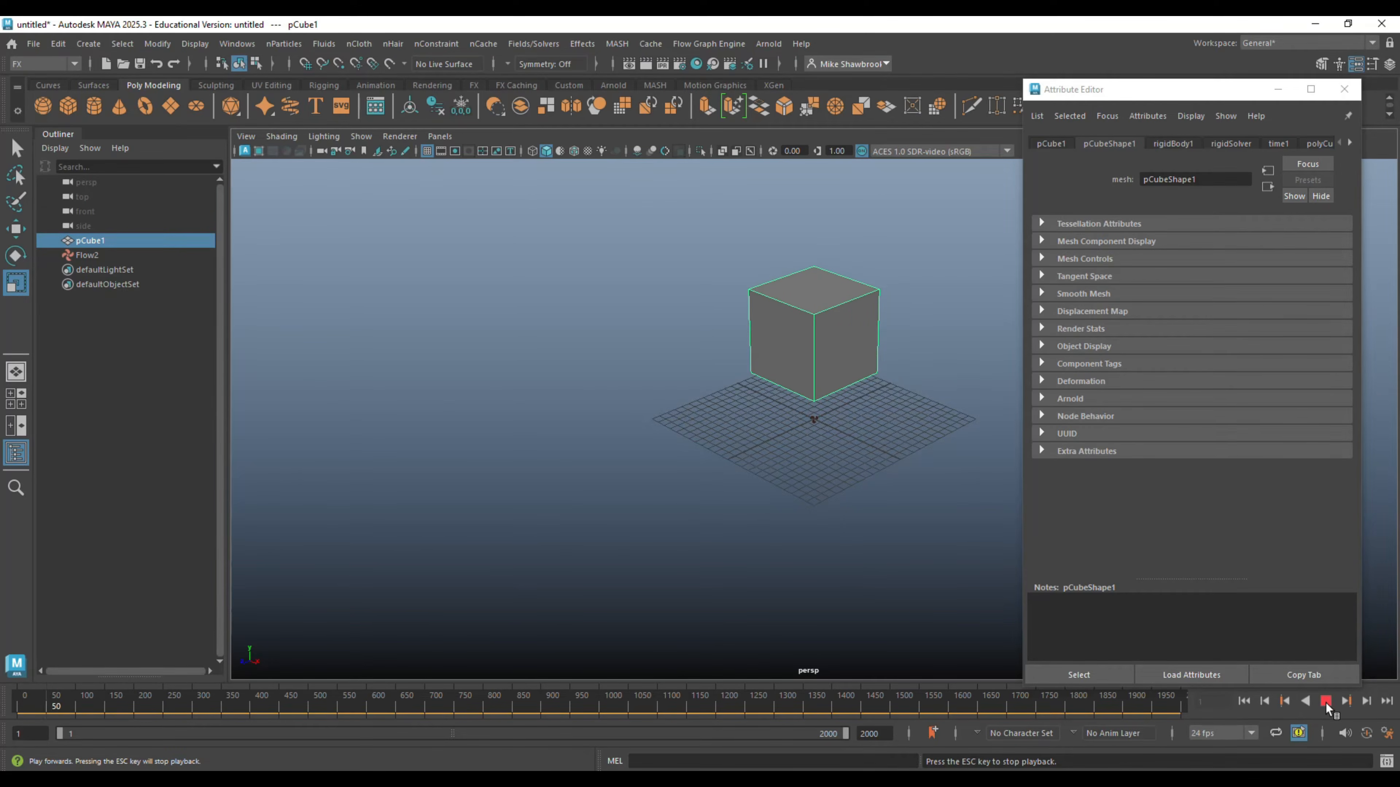
left_click(1325, 701)
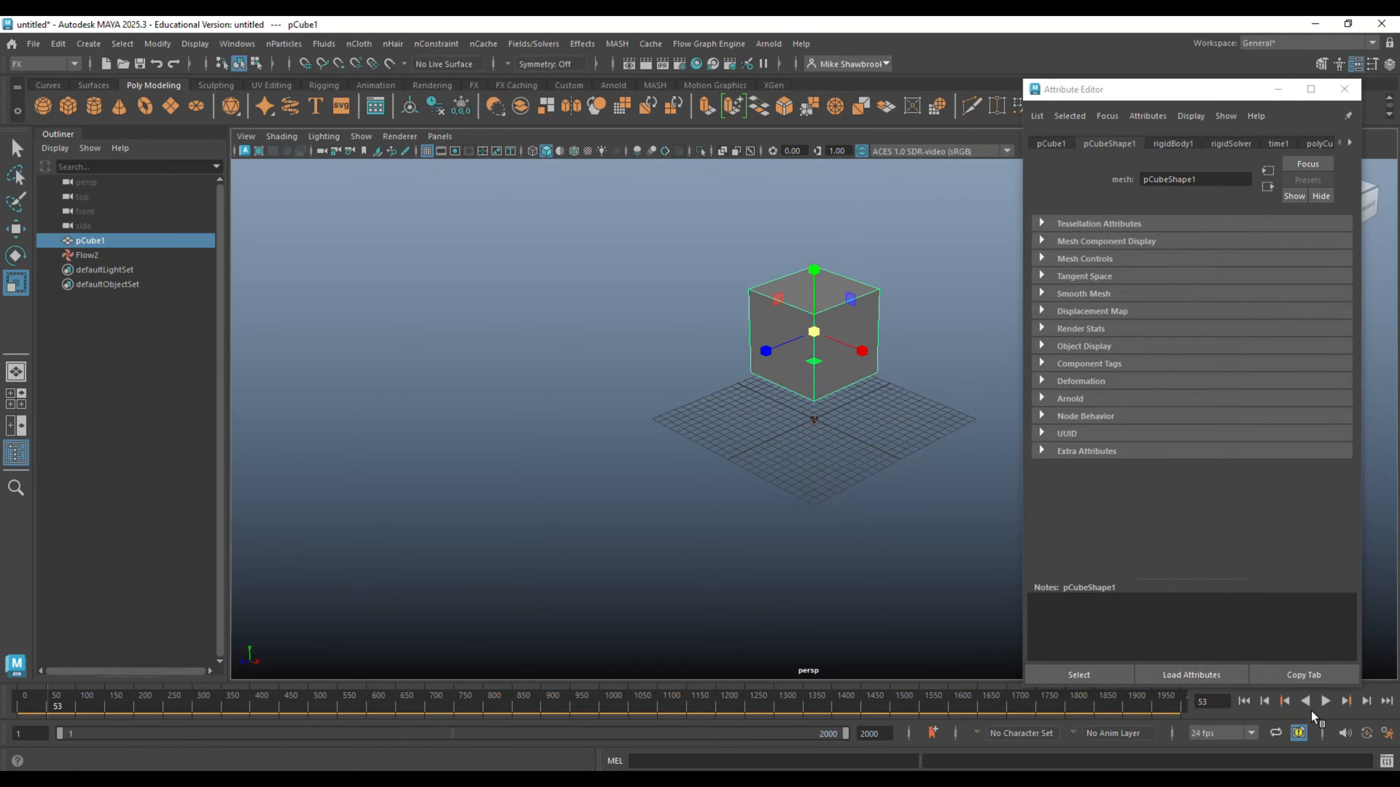
left_click(1252, 702)
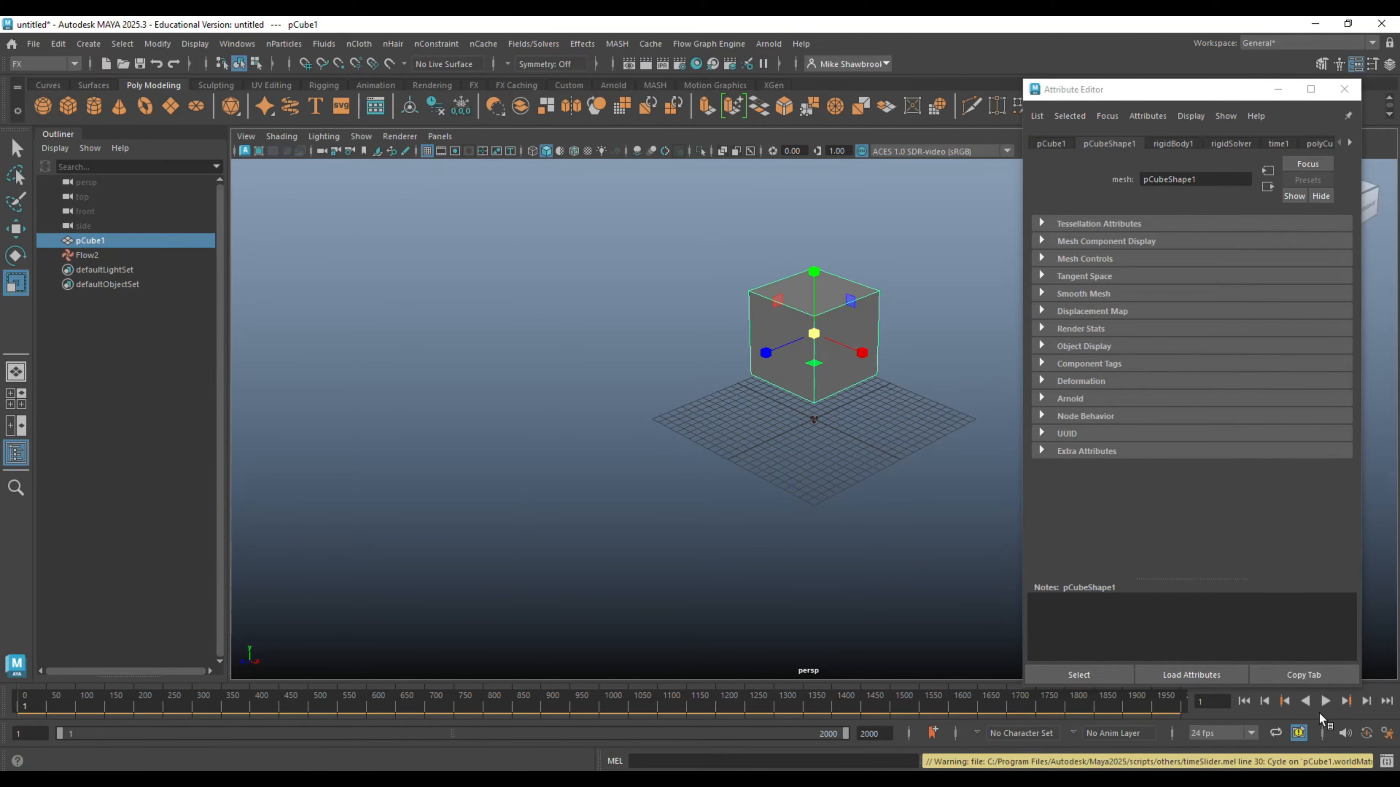
left_click(1326, 702)
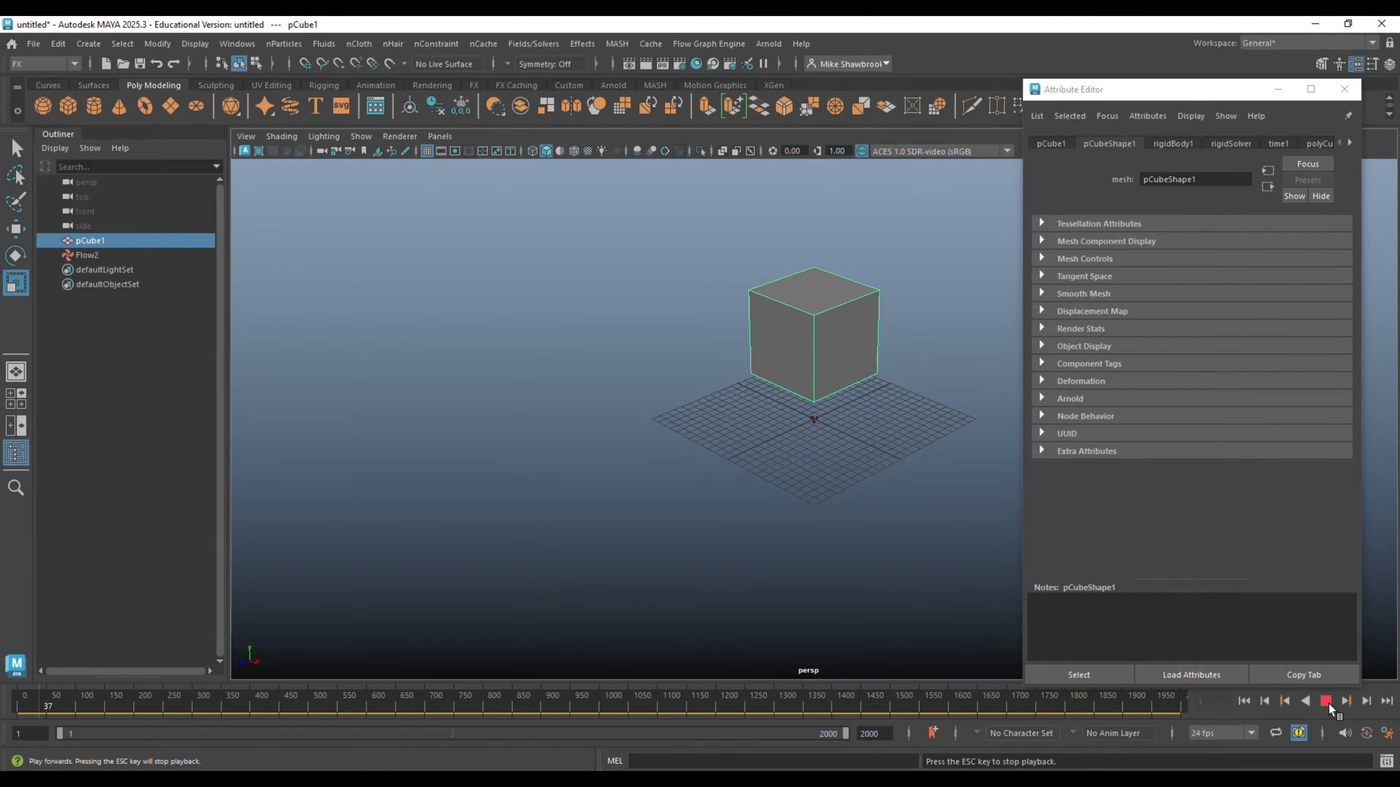
left_click(1326, 701)
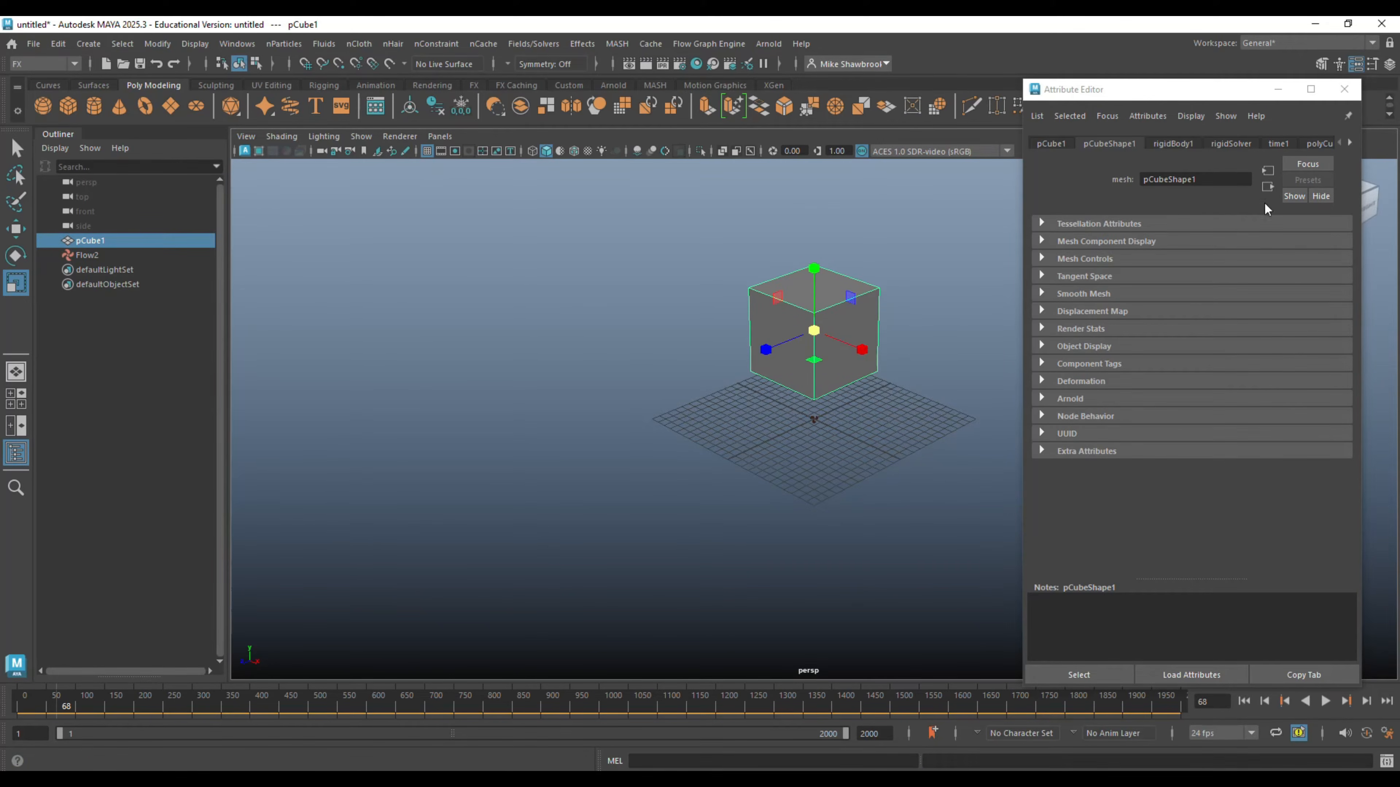
- Set the Flow2 air field's magnitude to 100, play the simulation, and rewind to the first frame
left_click(88, 253)
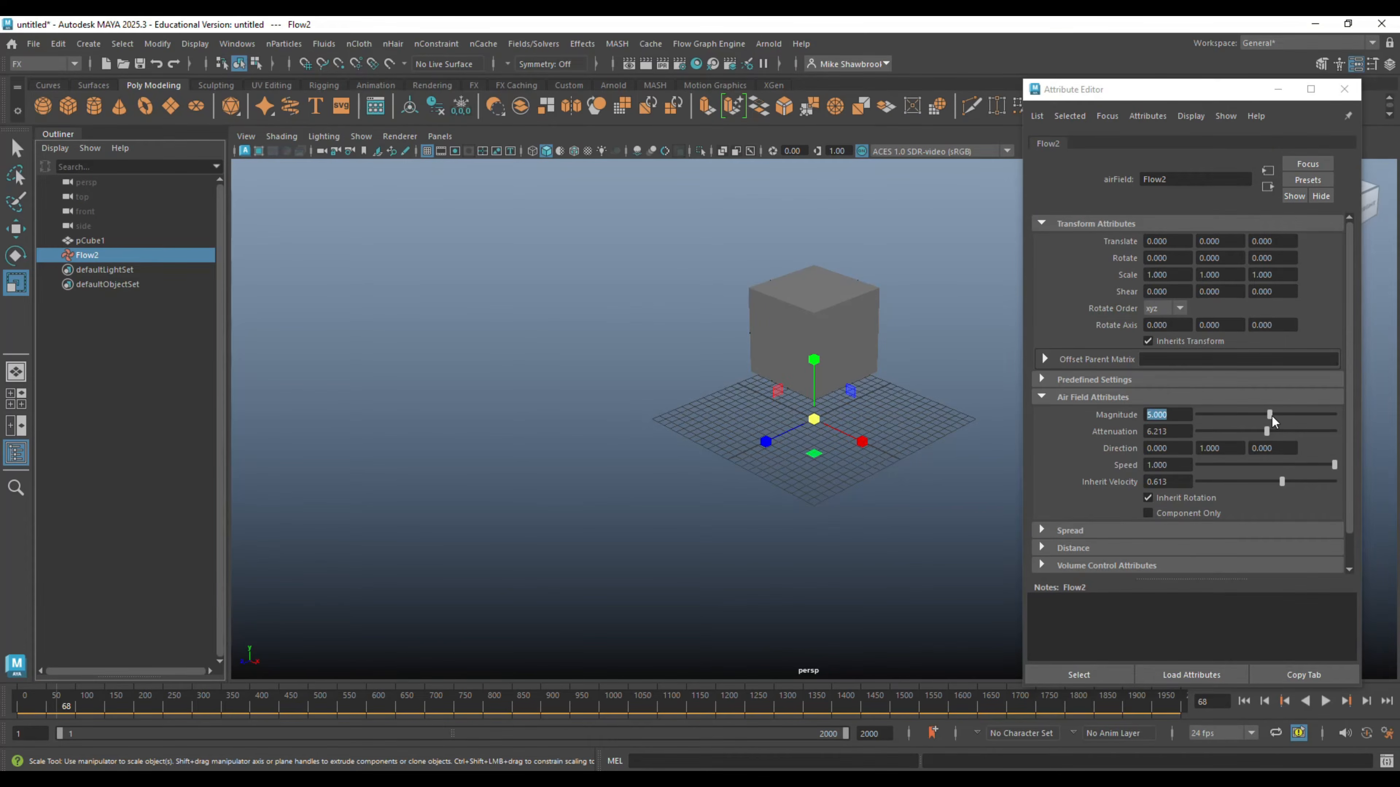
left_click_drag(1269, 415, 1355, 422)
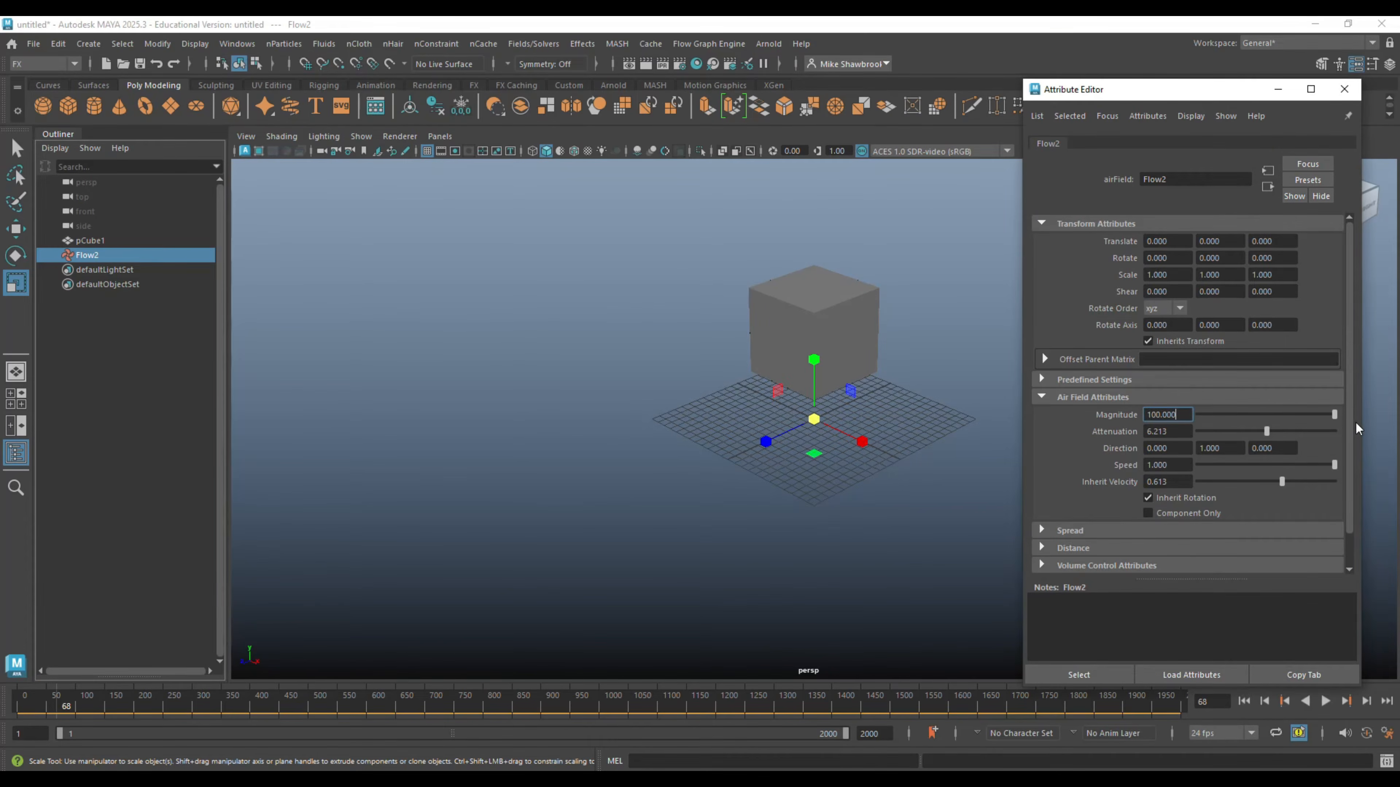
left_click(1327, 703)
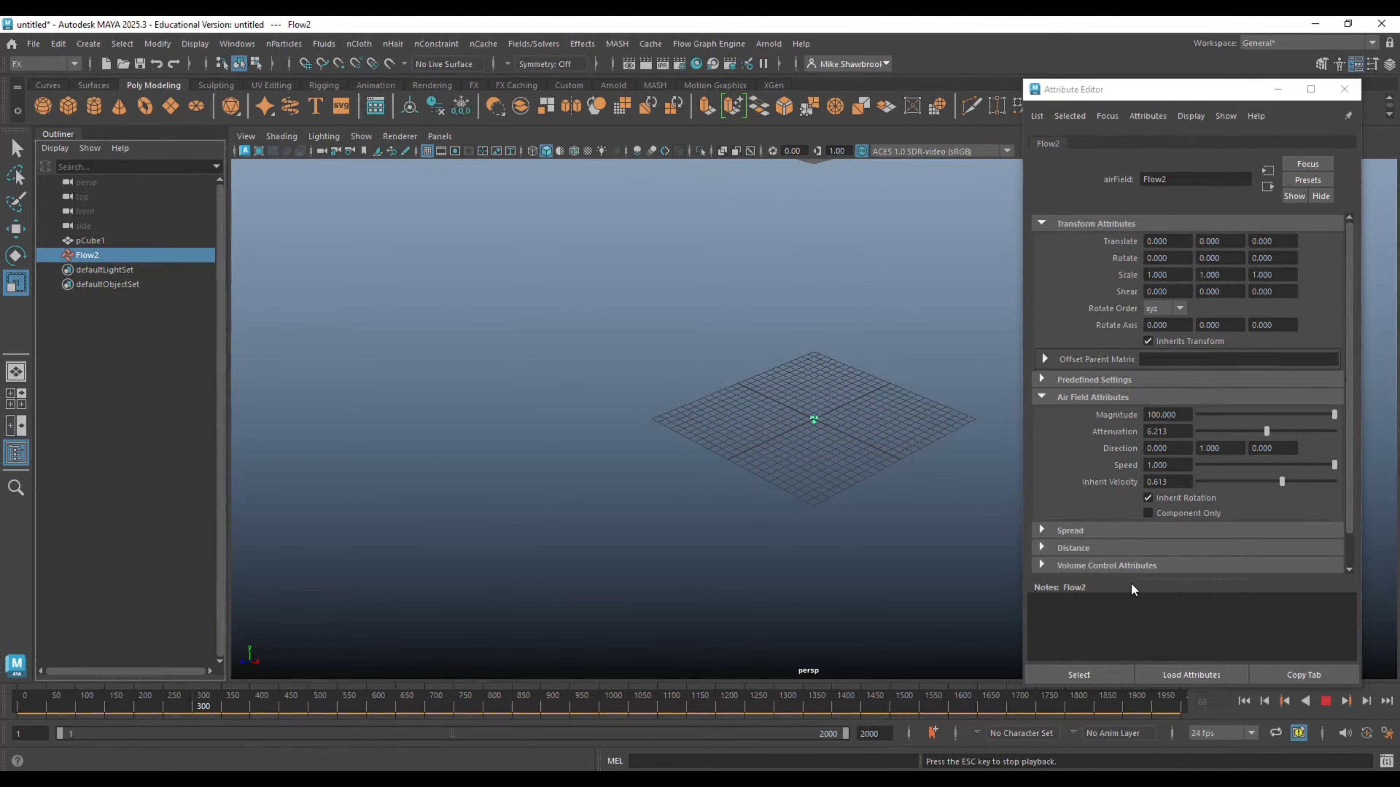
left_click(1325, 701)
left_click(1243, 701)
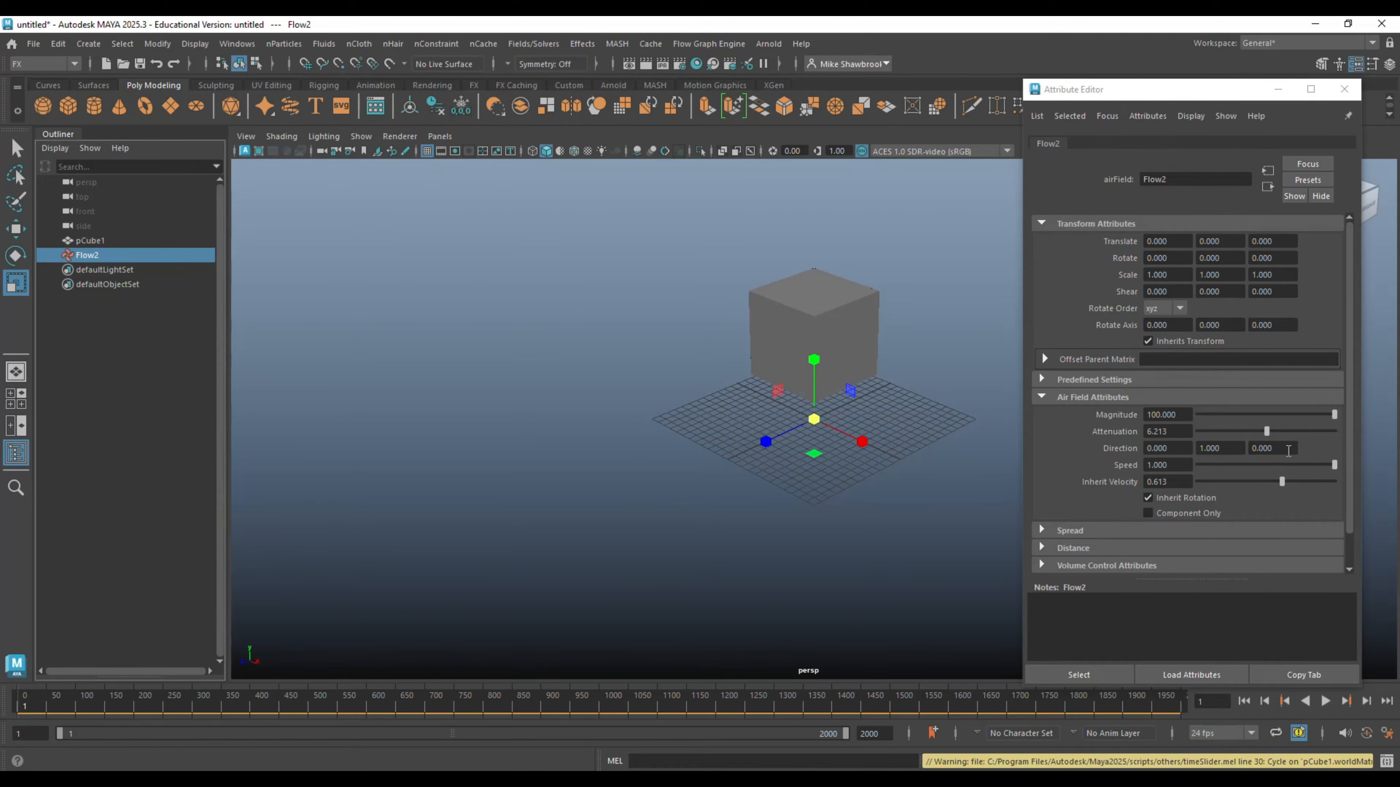
- Set the Flow2 air field's X direction to 1, play the simulation and rewind it, and close the attribute settings
left_click(1180, 448)
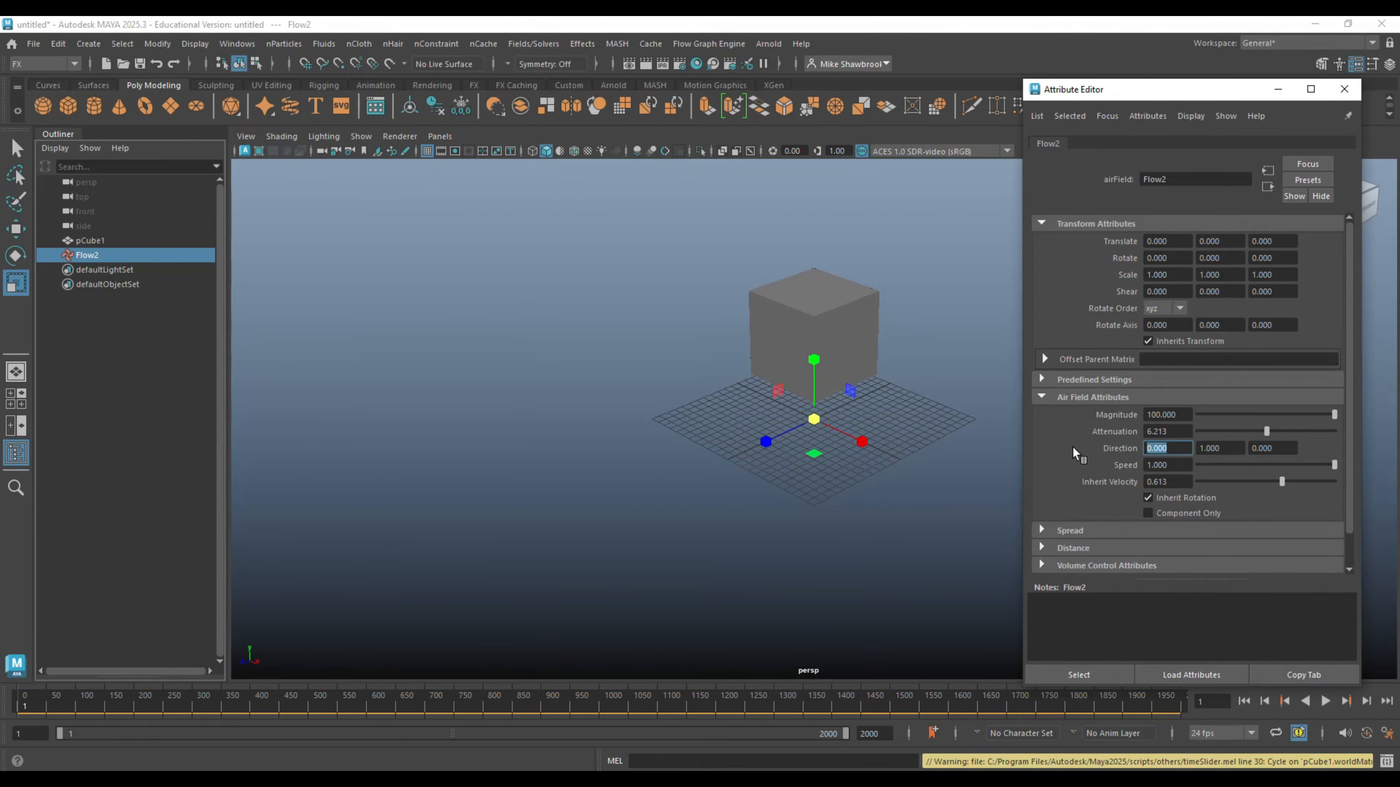
type("1")
key("Return")
left_click(1324, 701)
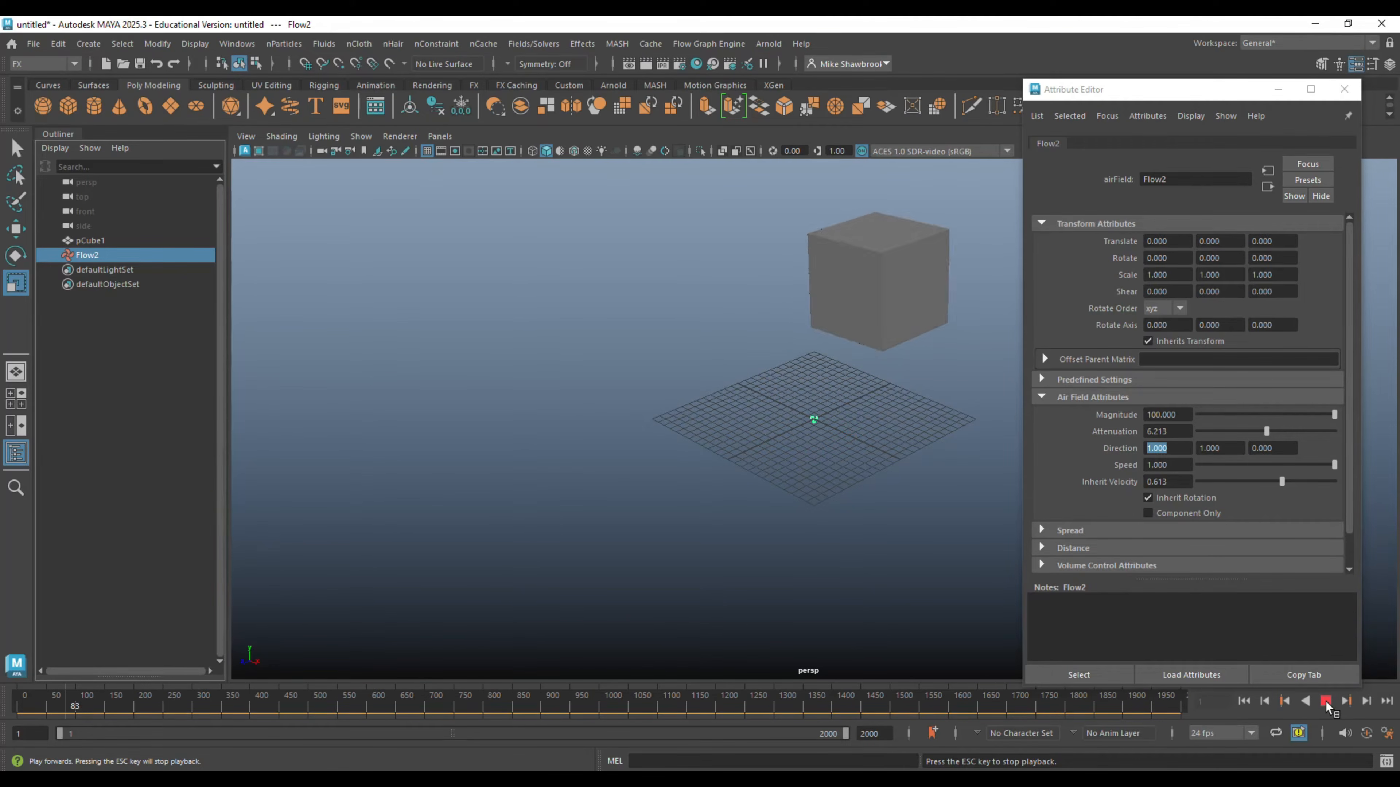
left_click(1325, 701)
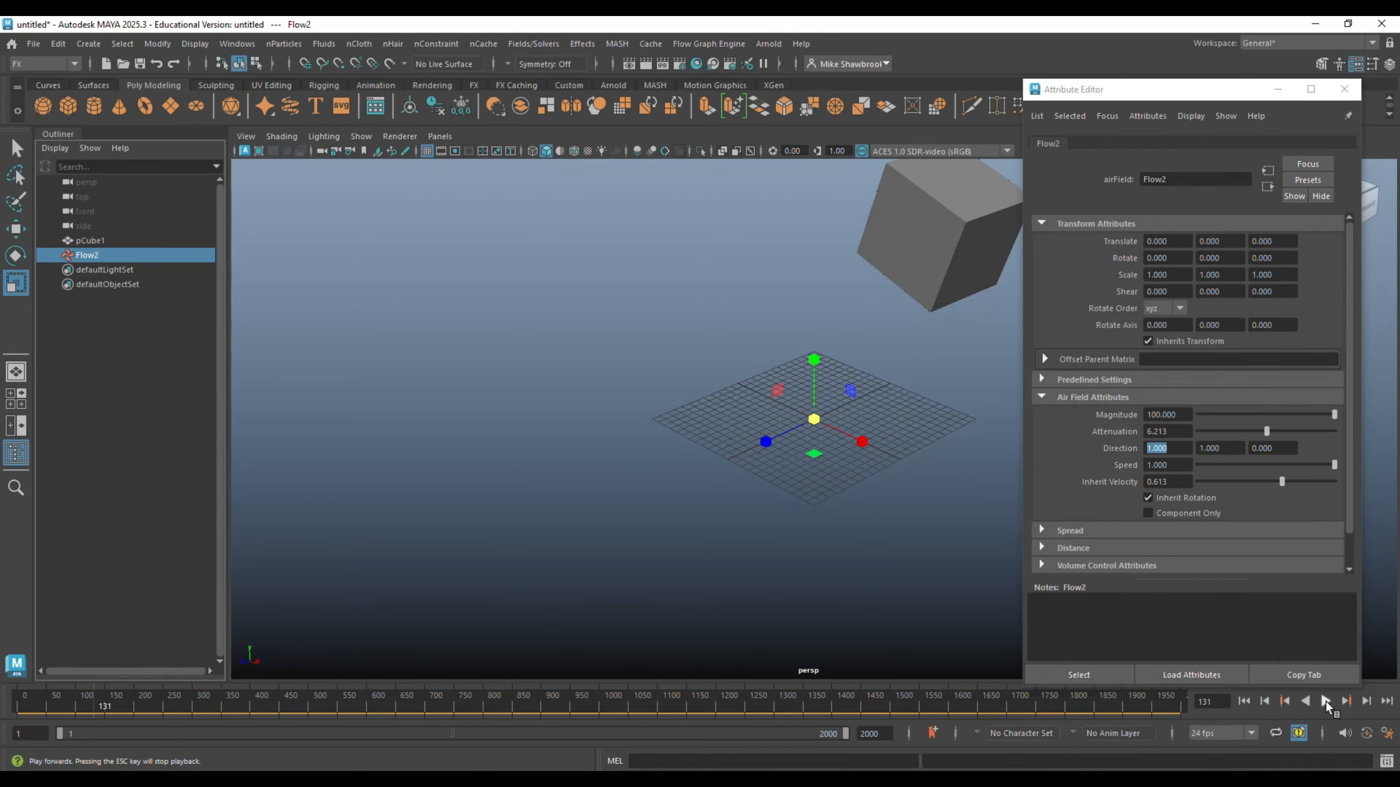
left_click(1245, 702)
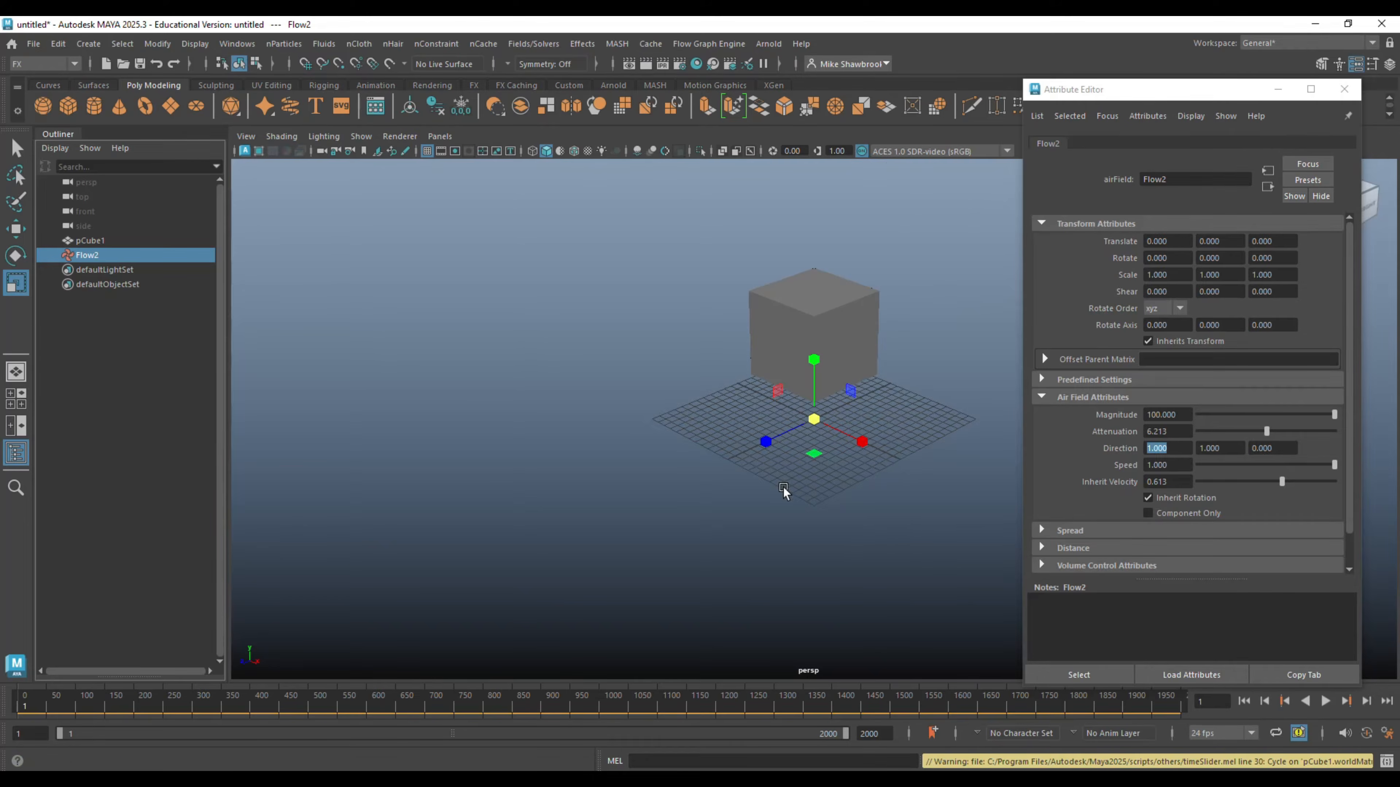
left_click(1344, 89)
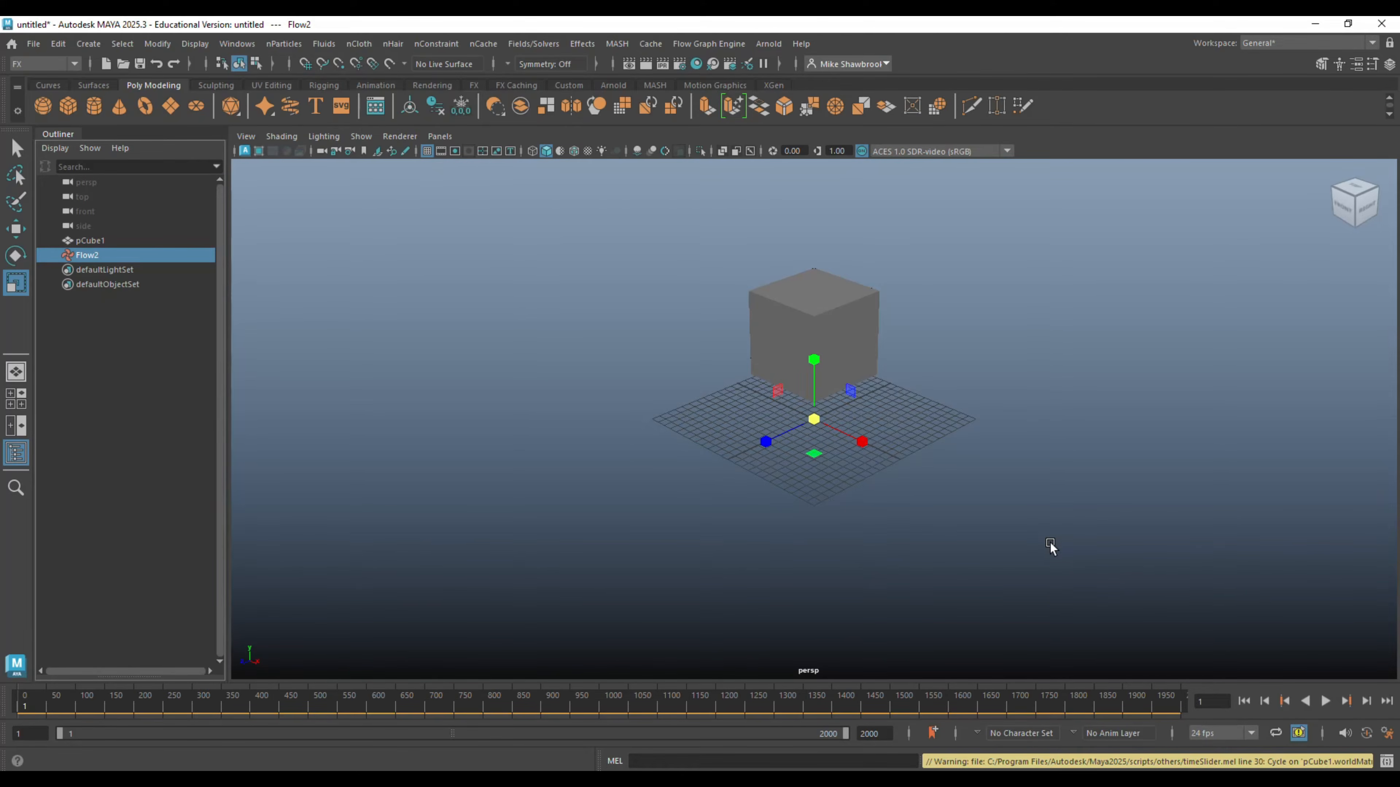
- Start a new empty scene without saving the changes to the current one
left_click(33, 44)
left_click(72, 78)
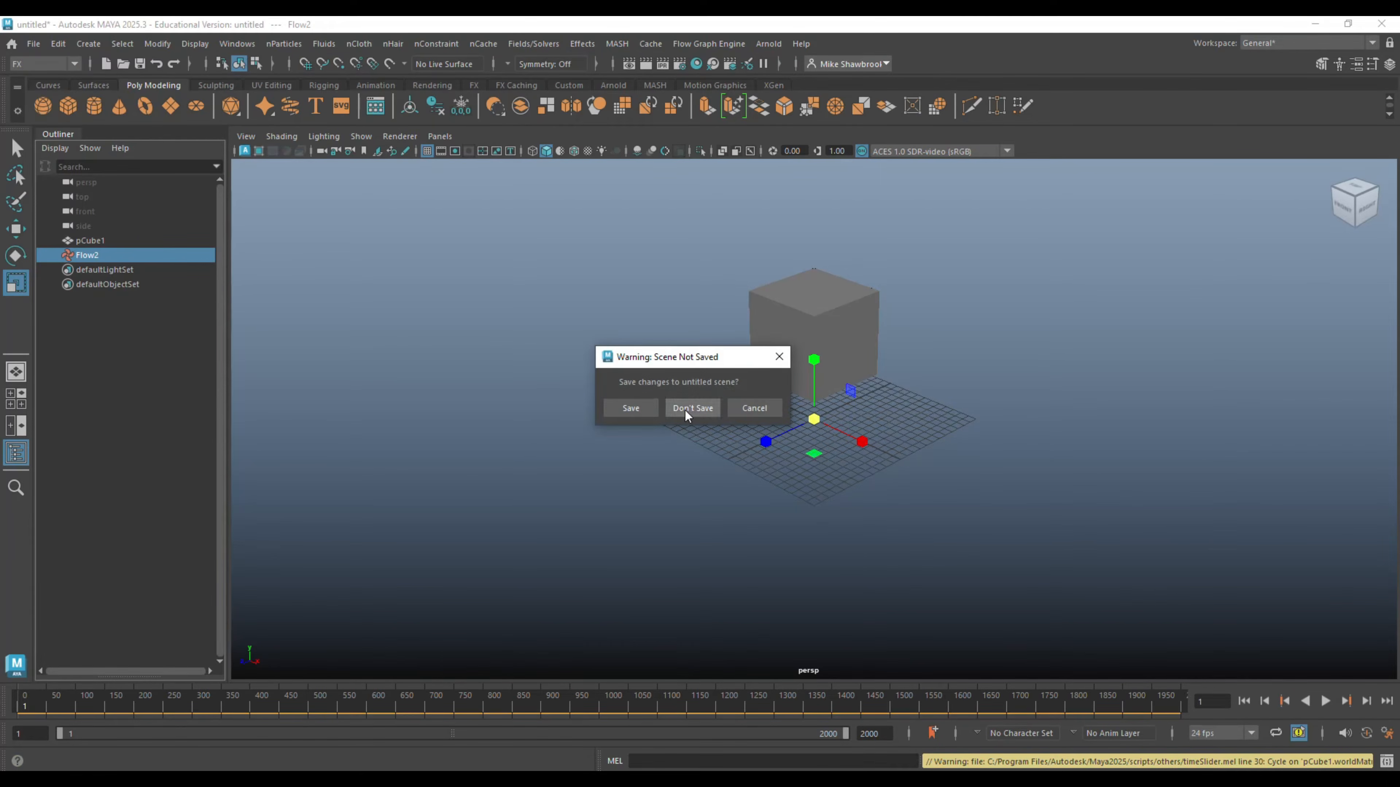
left_click(685, 410)
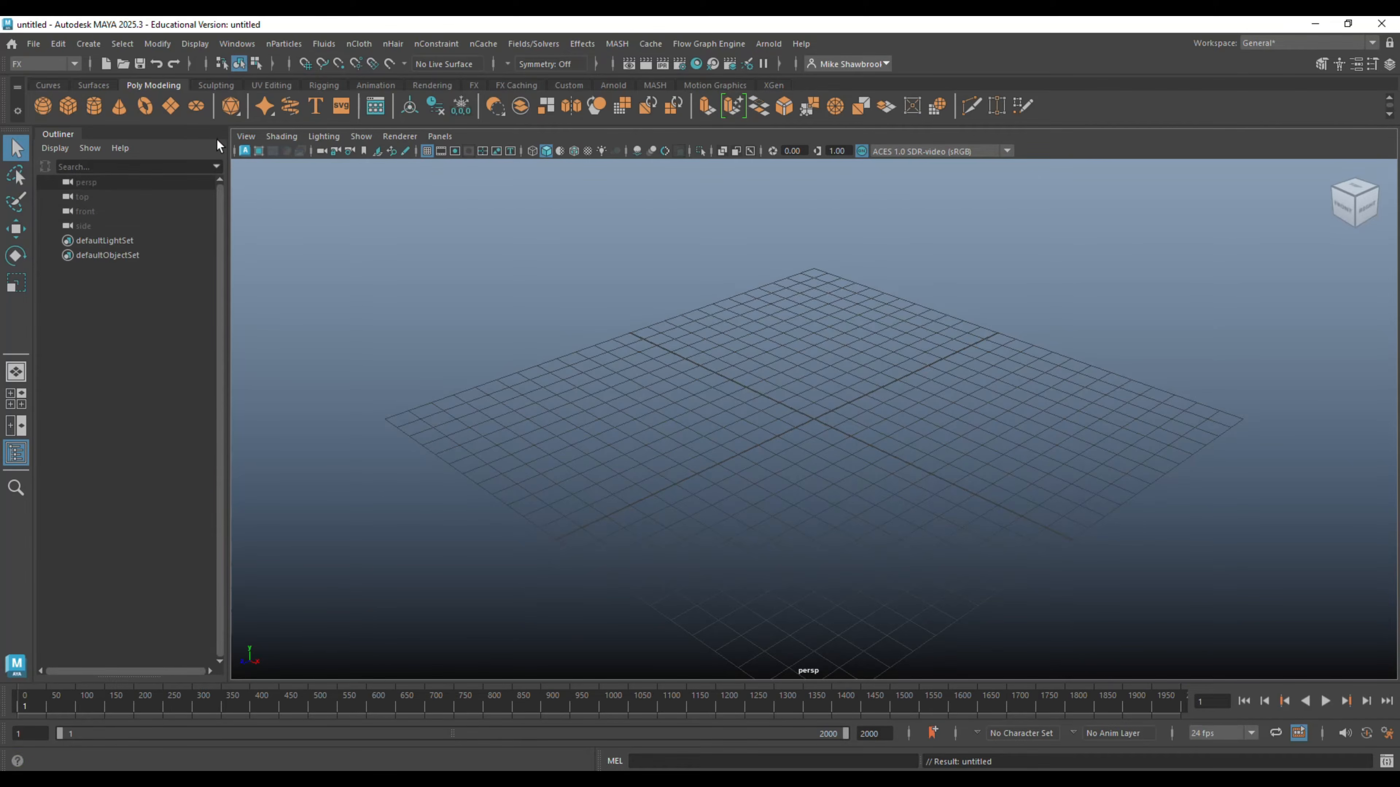
- Create a polygon plane at the origin and stretch it along the X axis into a long, narrow strip
left_click(171, 105)
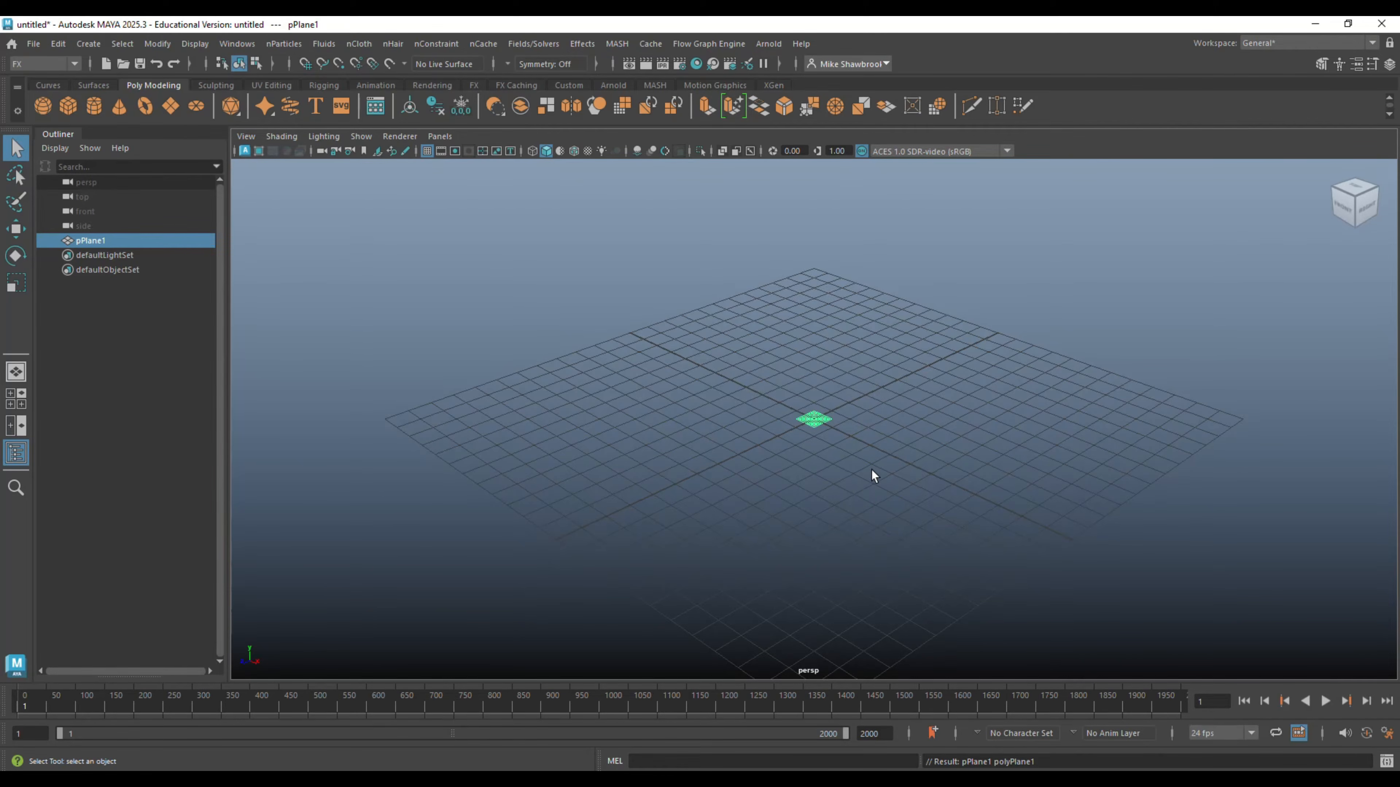
key("r")
left_click_drag(868, 449, 1299, 669)
left_click_drag(1218, 647, 936, 605, "alt")
- Set the plane's width and height subdivisions to 20 each and close the attribute settings
key("ctrl+a")
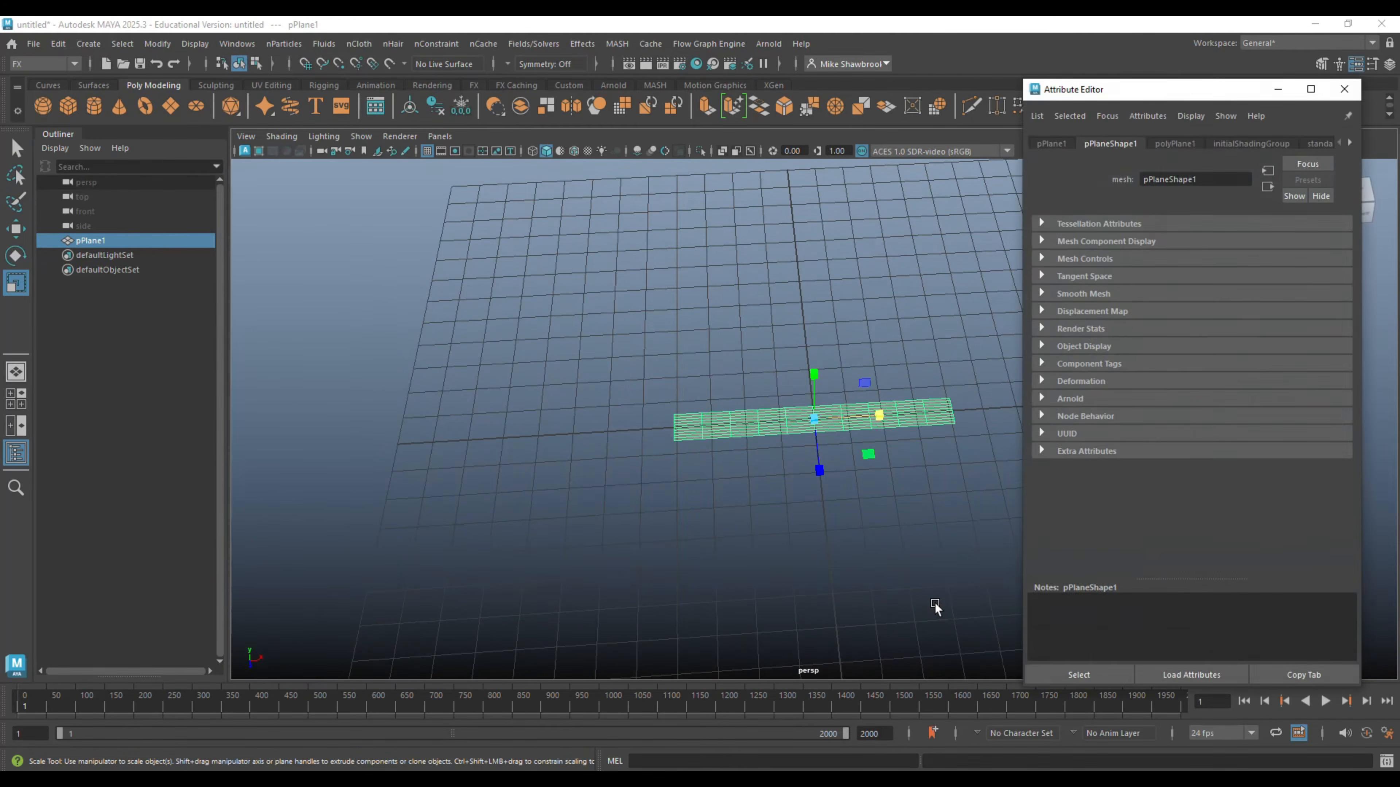
left_click(1182, 144)
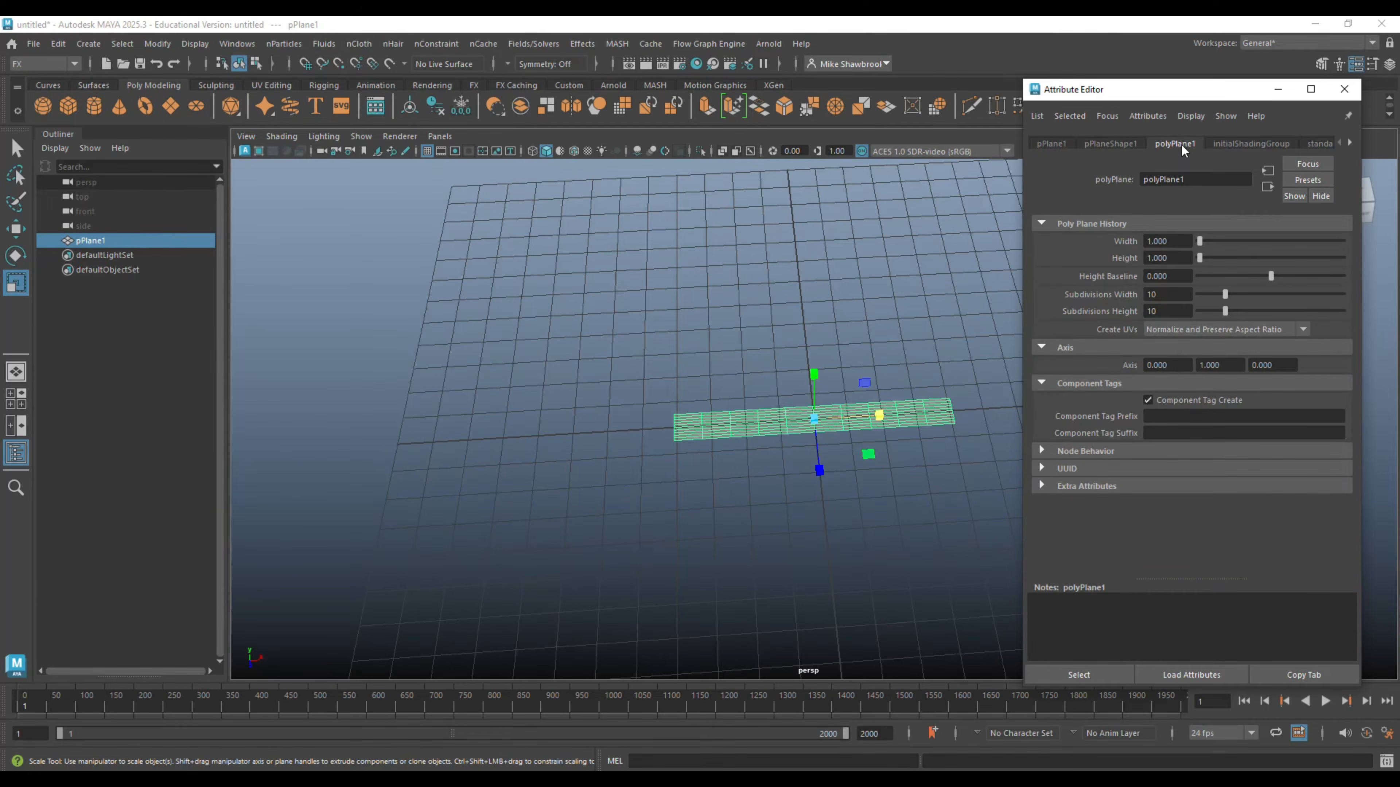
left_click(1182, 296)
type("20")
key("Return")
key("Tab")
type("20")
key("Return")
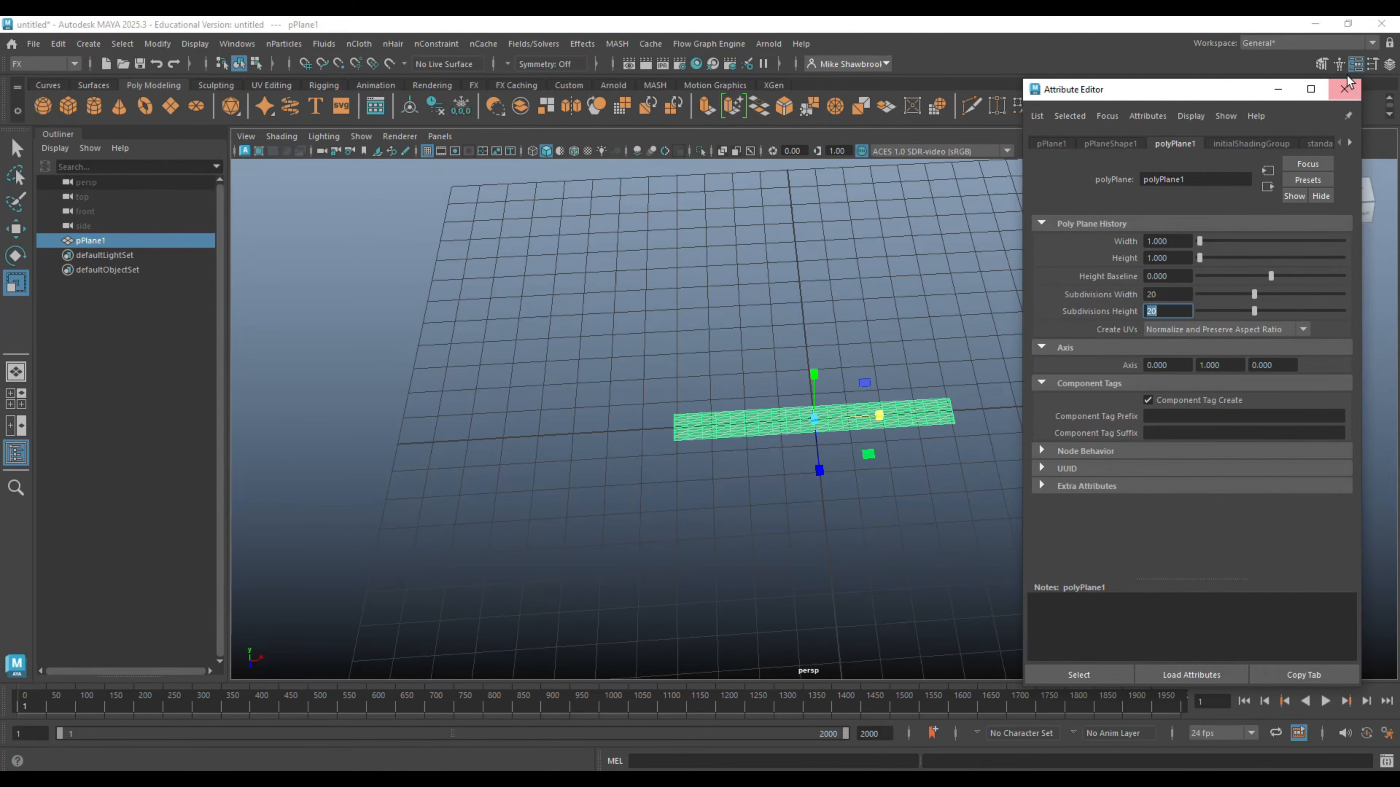
left_click(1343, 89)
left_click_drag(1159, 427, 1182, 454, "alt")
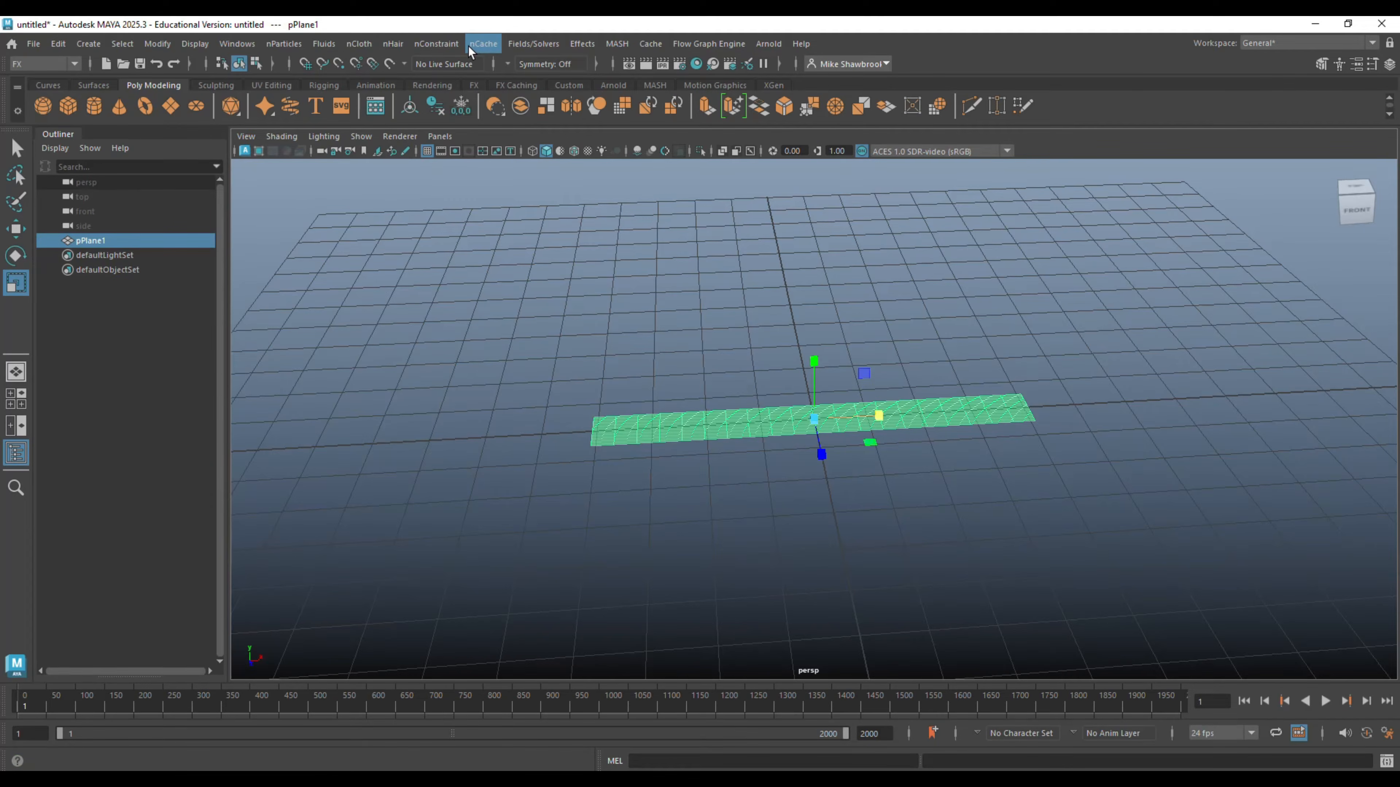
- Convert the stretched plane into an nCloth object
left_click(361, 45)
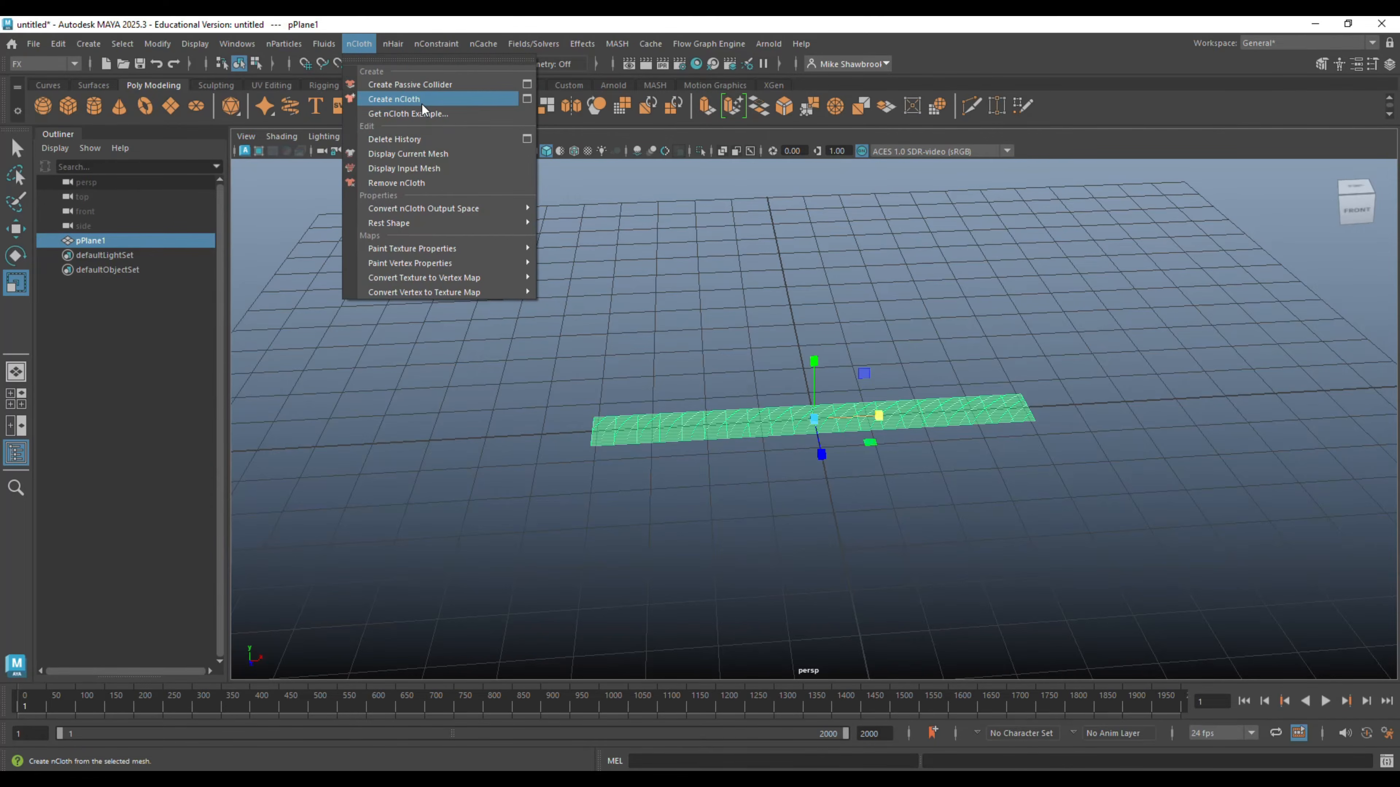
left_click(423, 100)
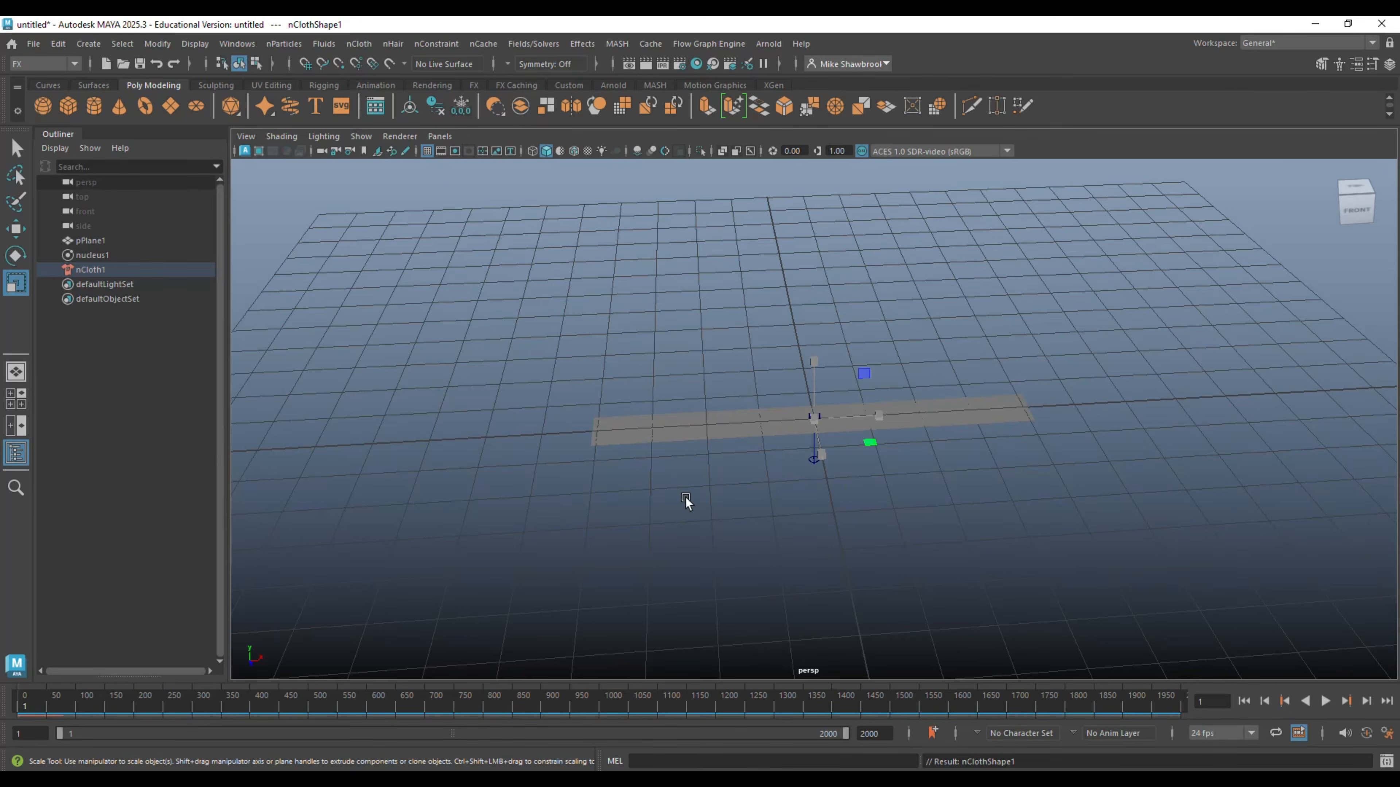
- Pin the vertices at the plane's left short end with a Transform Constraint and play the simulation to check how the cloth hangs
left_click(630, 438)
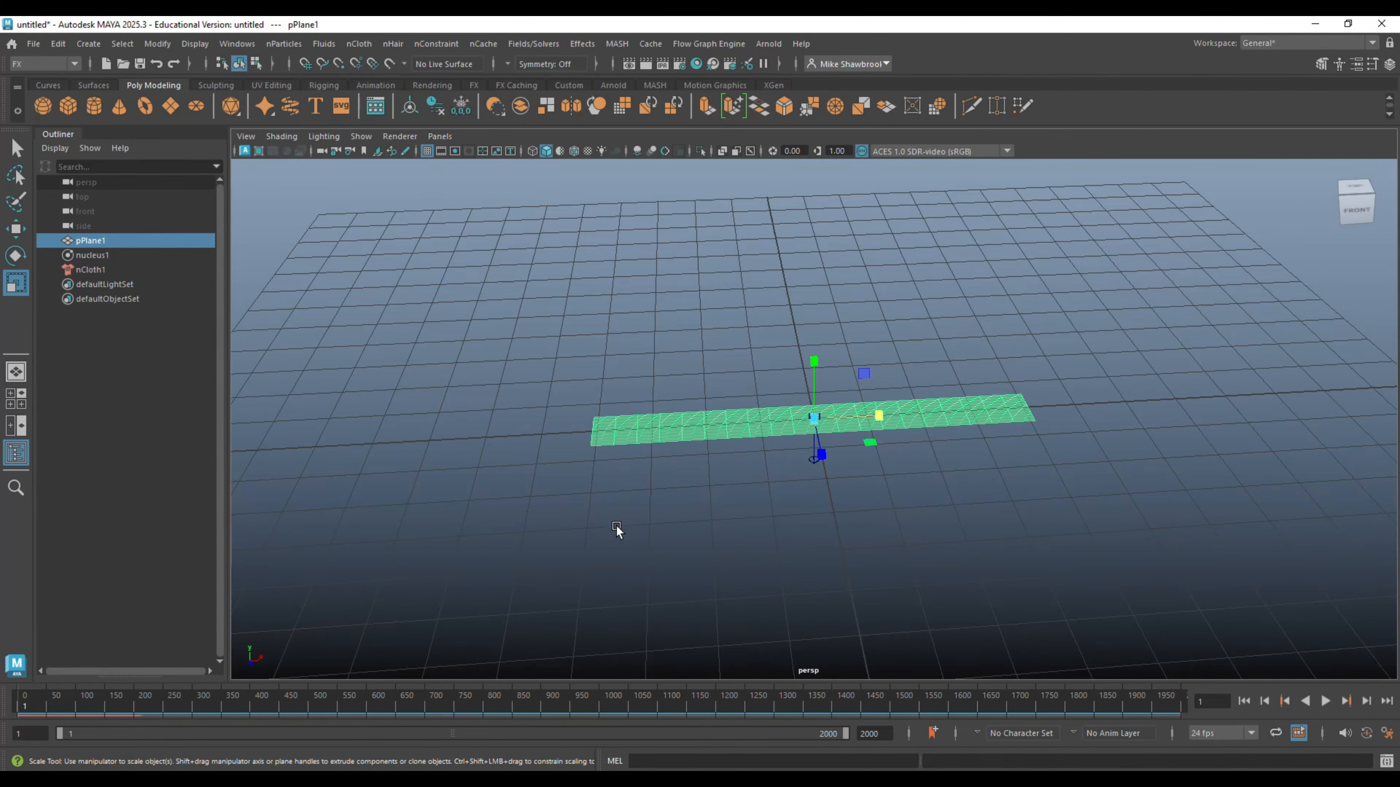
left_click_drag(615, 525, 777, 523, "alt")
right_click(817, 413)
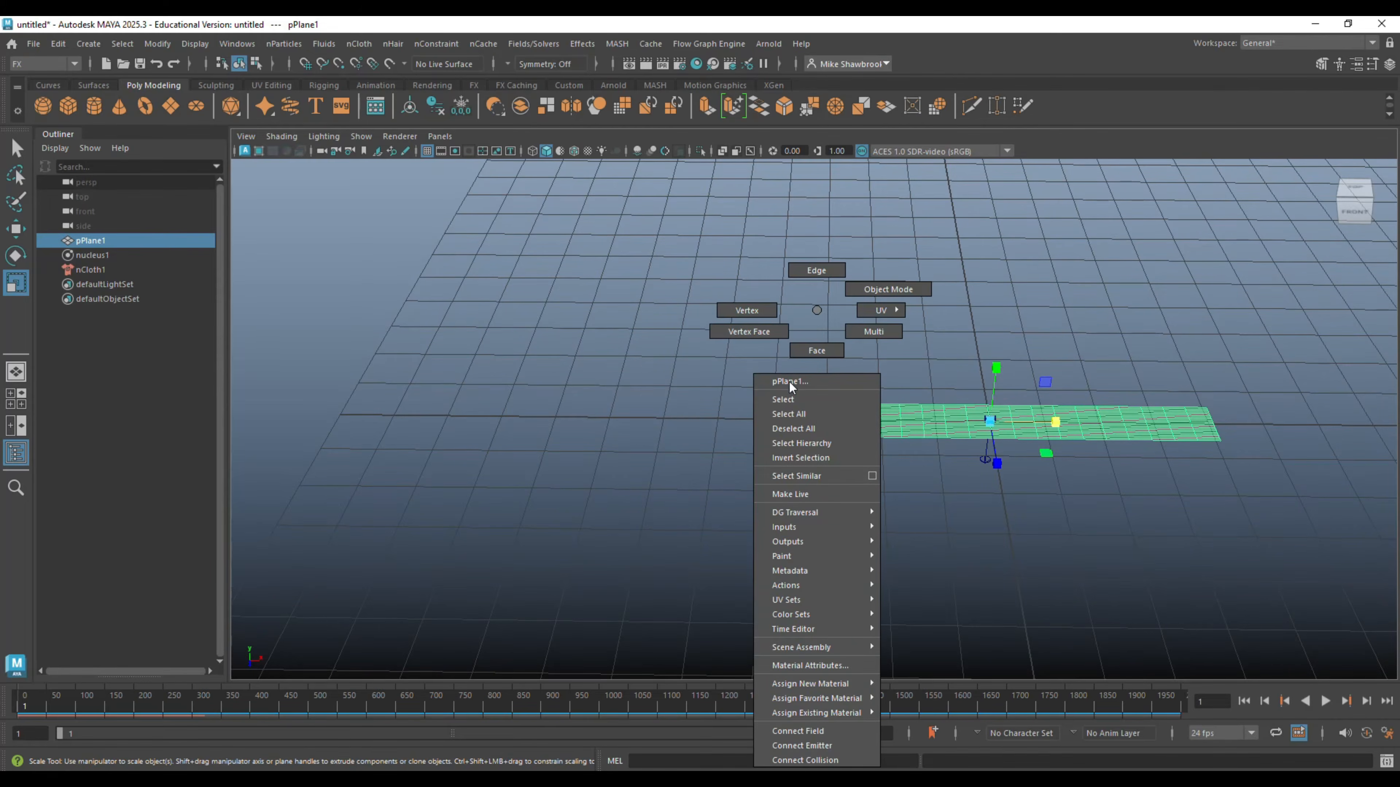
left_click(749, 311)
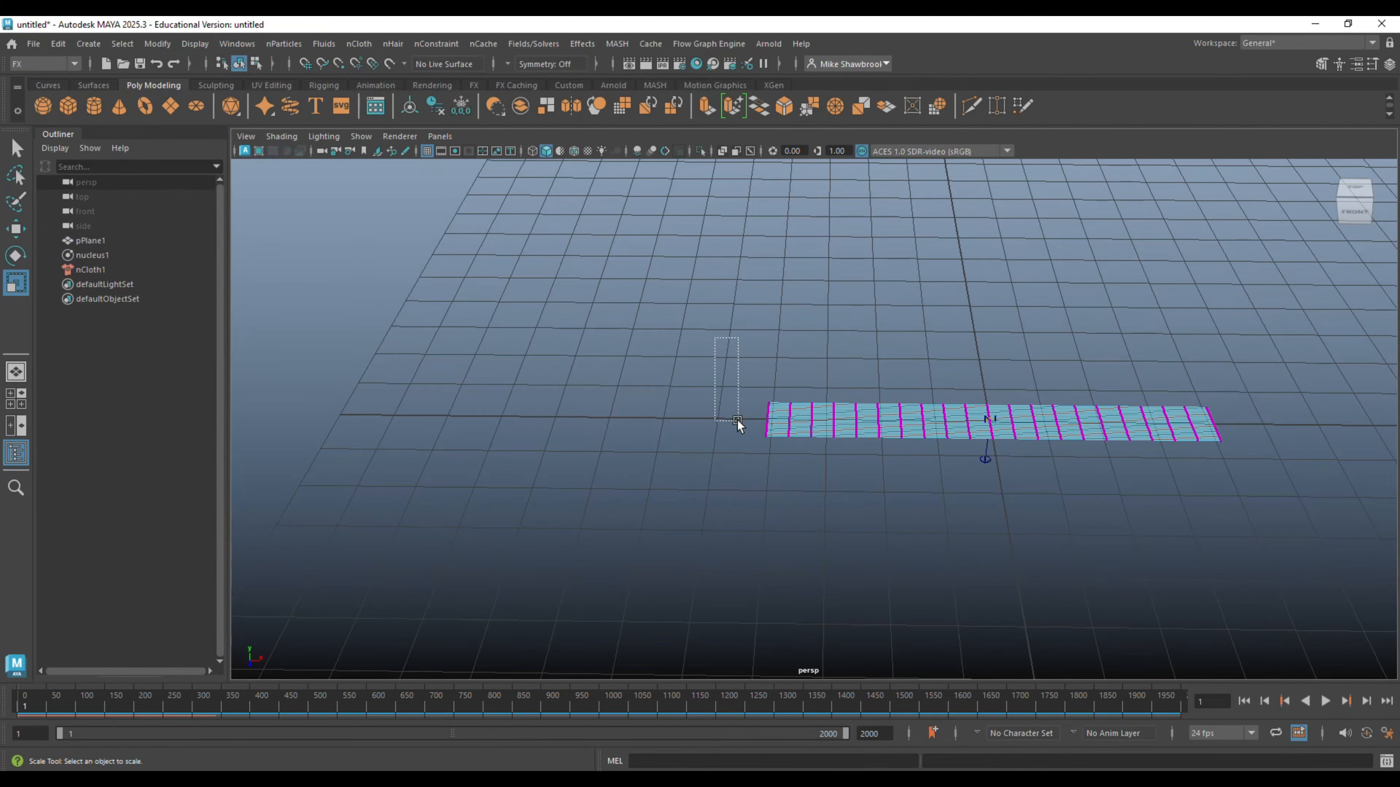
left_click_drag(775, 539, 775, 539)
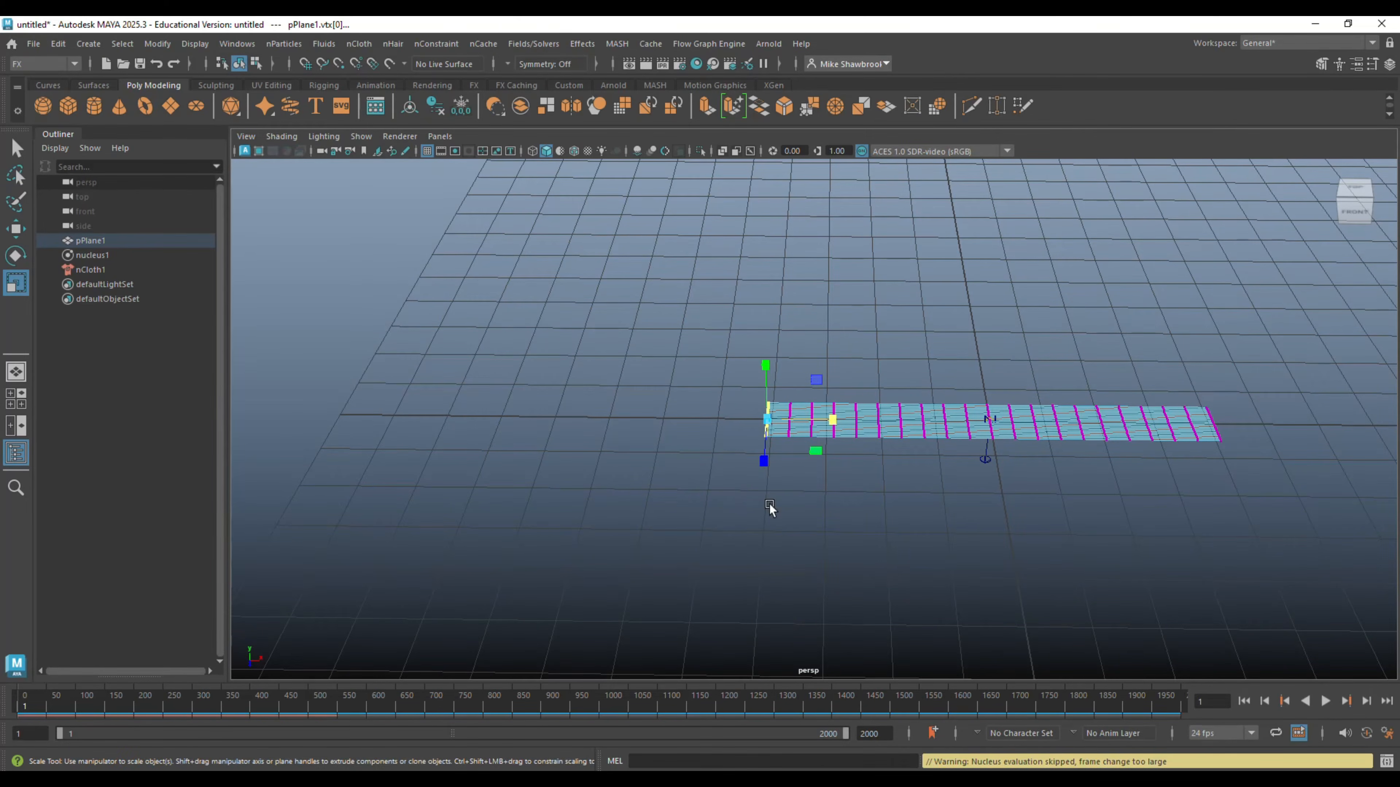
left_click(450, 44)
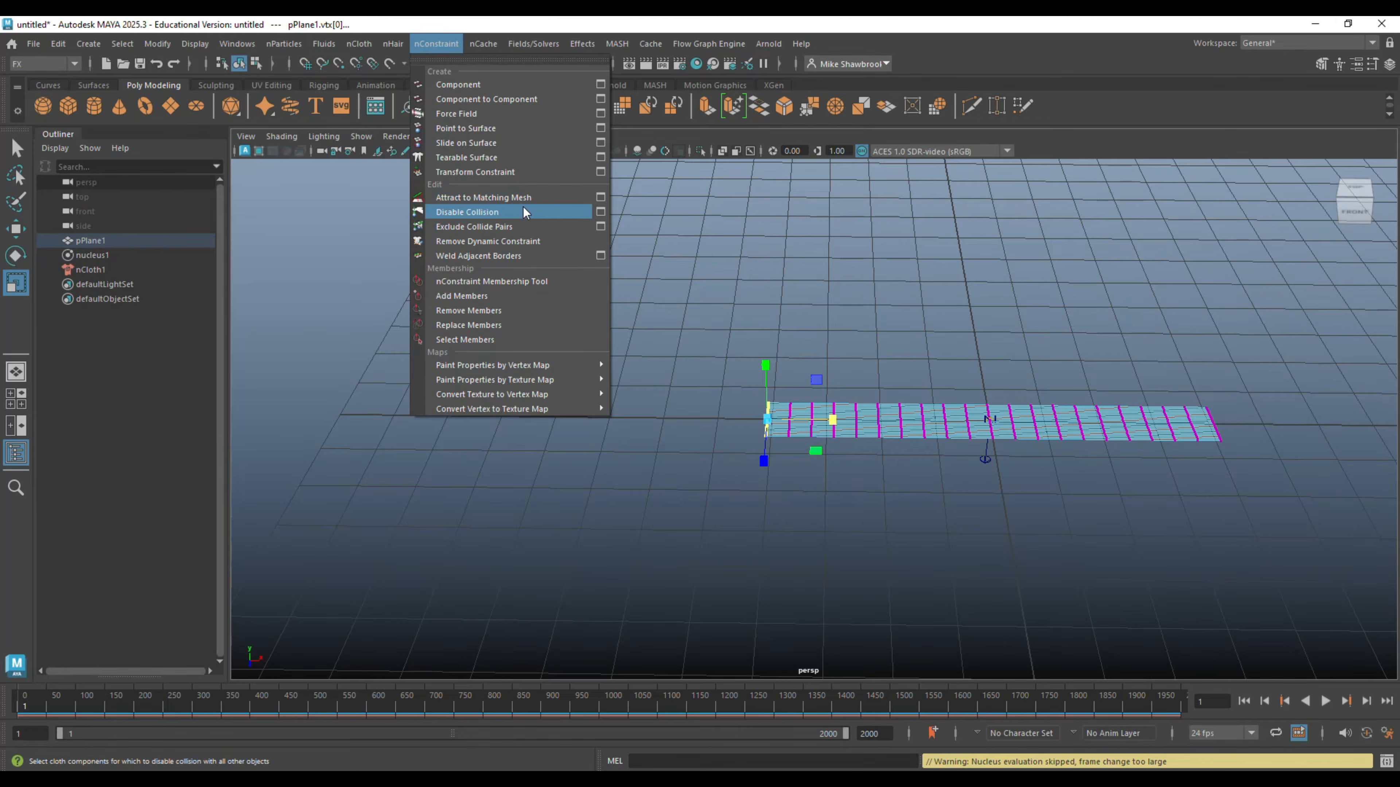
left_click(532, 172)
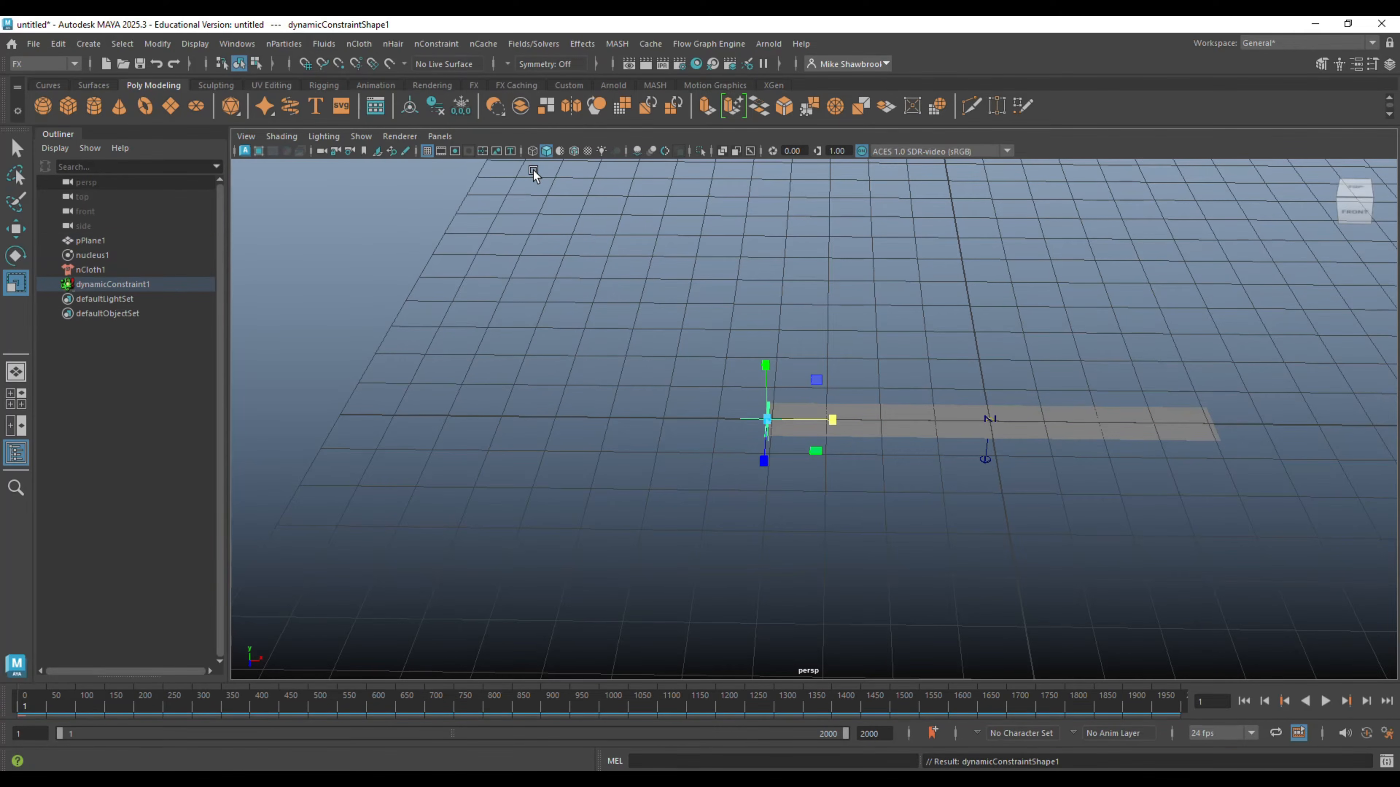
left_click(1324, 700)
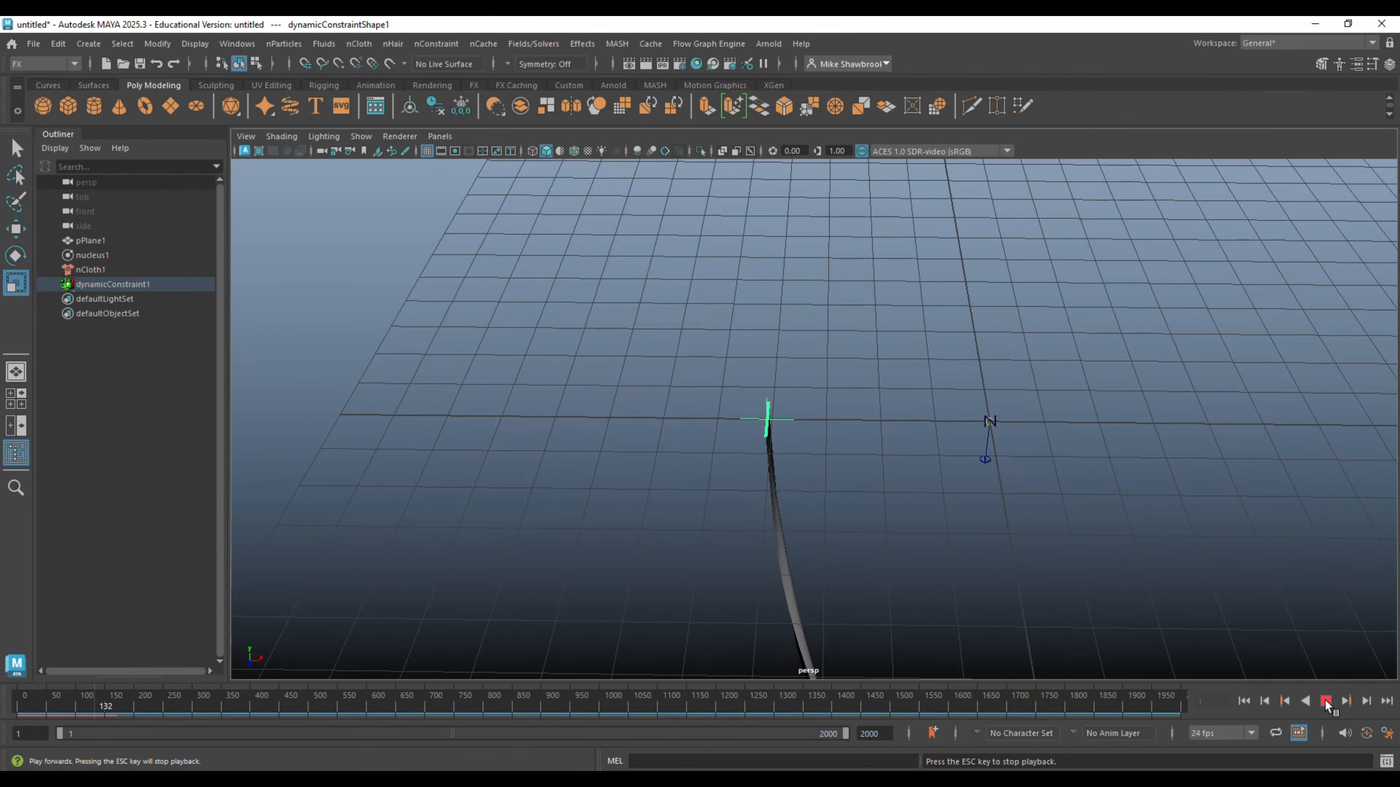
left_click(1325, 702)
- Create an Air field on the cloth plane using the existing options, with magnitude 100 and Y direction 1
left_click(787, 574)
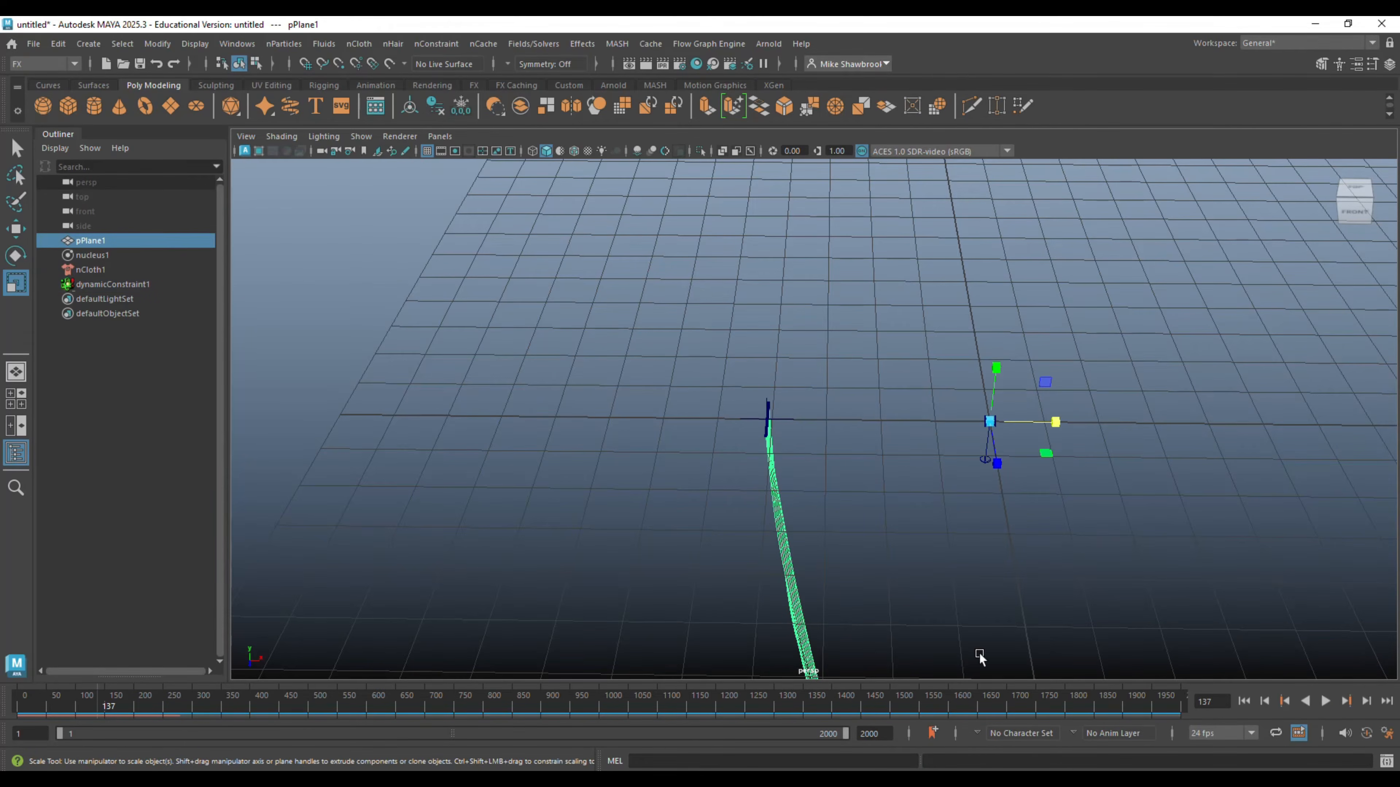
left_click(550, 47)
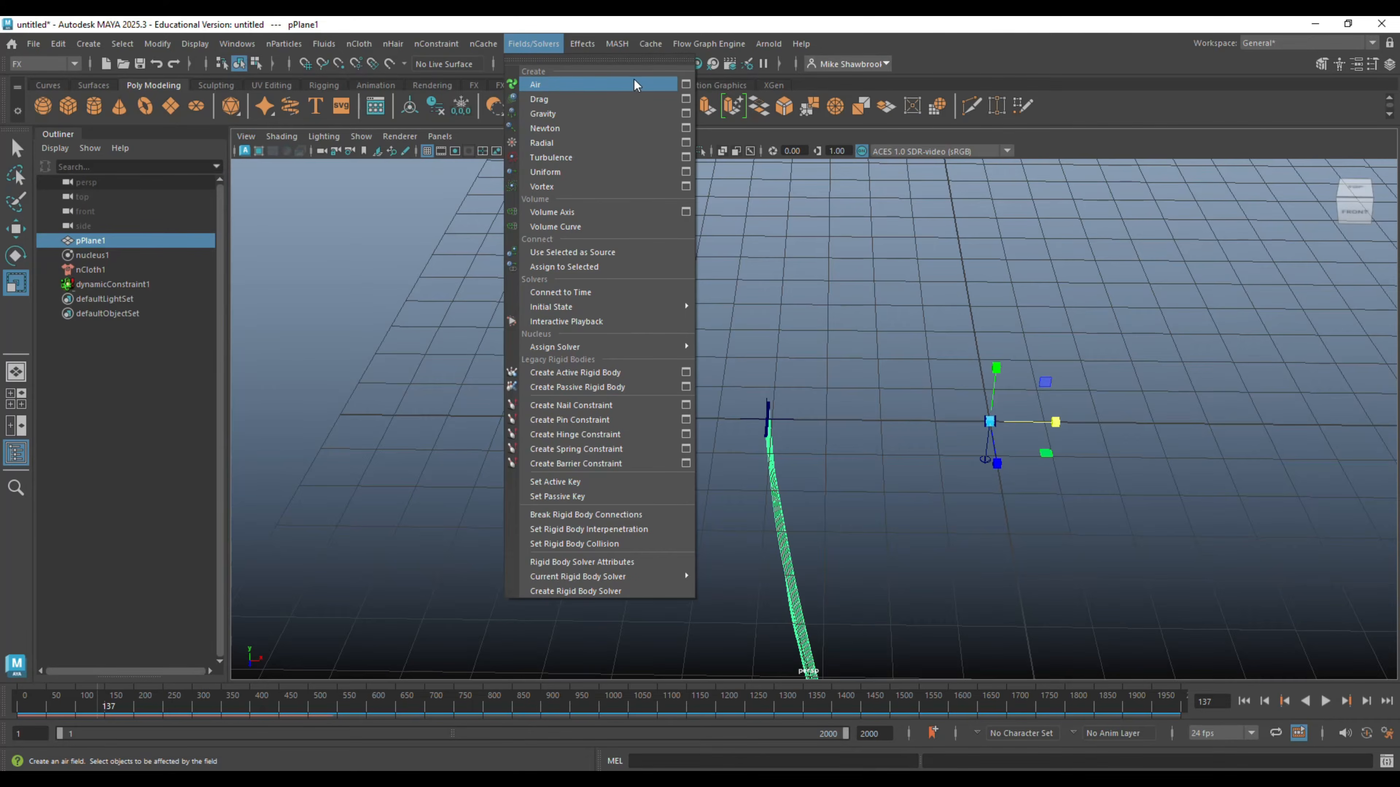
left_click(688, 87)
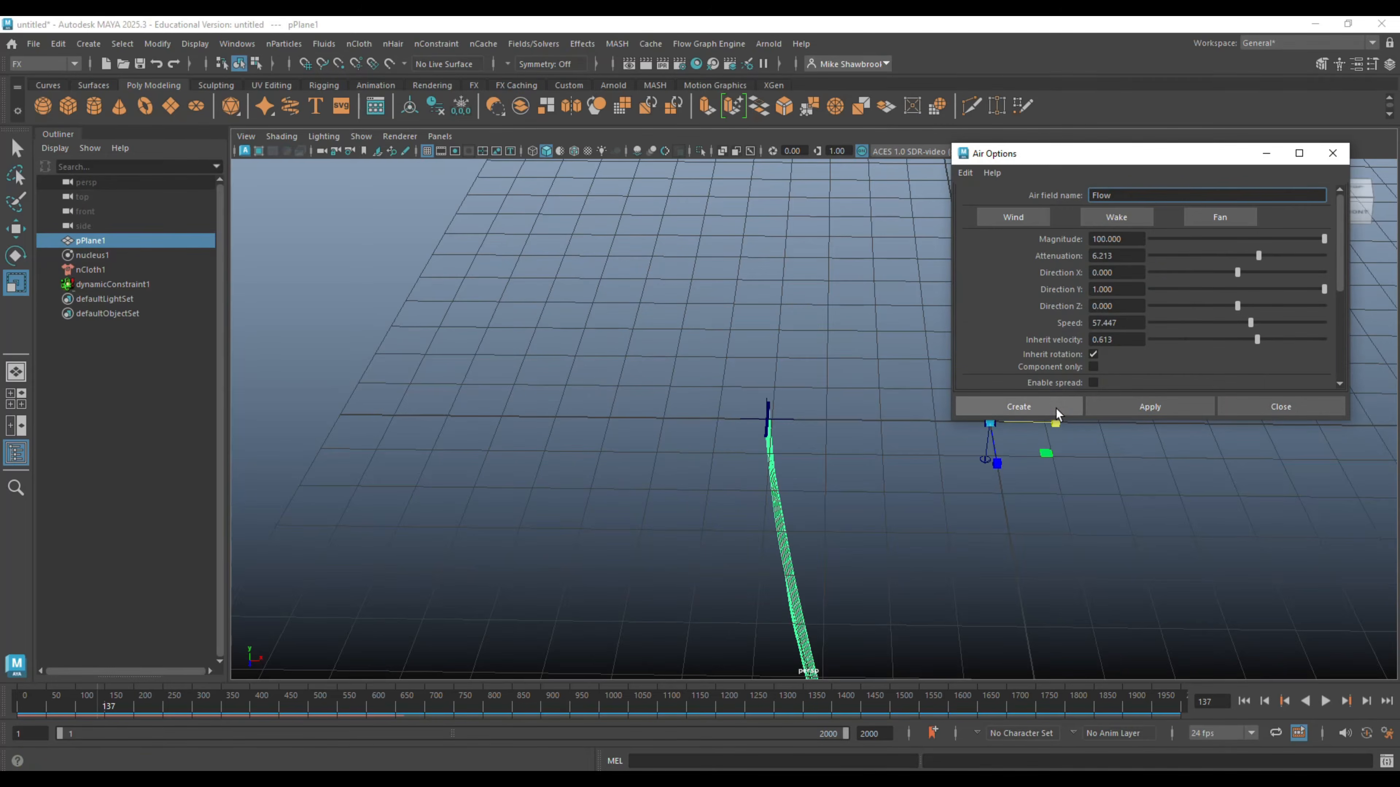
left_click(1054, 407)
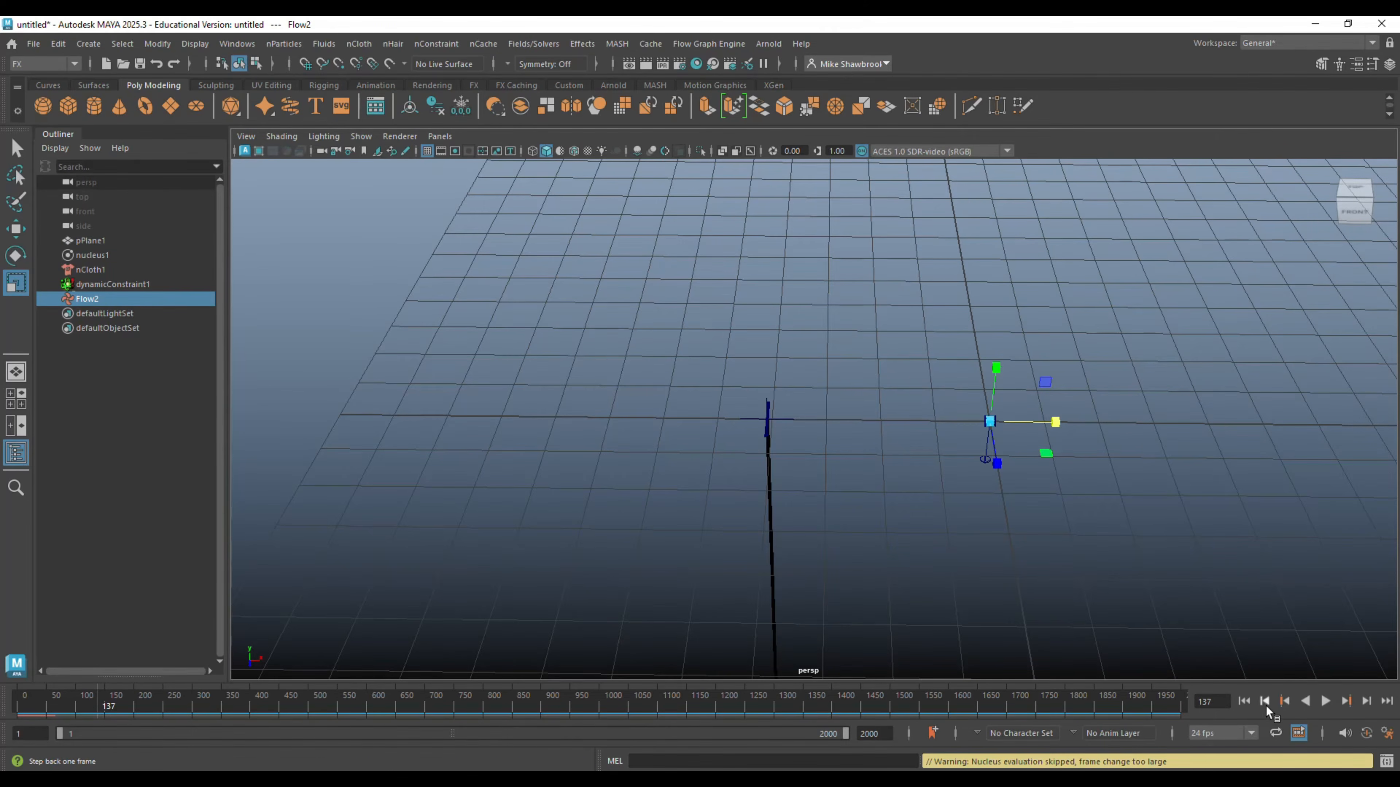
- Play the simulation from the first frame to watch the air field act on the cloth, and rewind it
left_click(1245, 701)
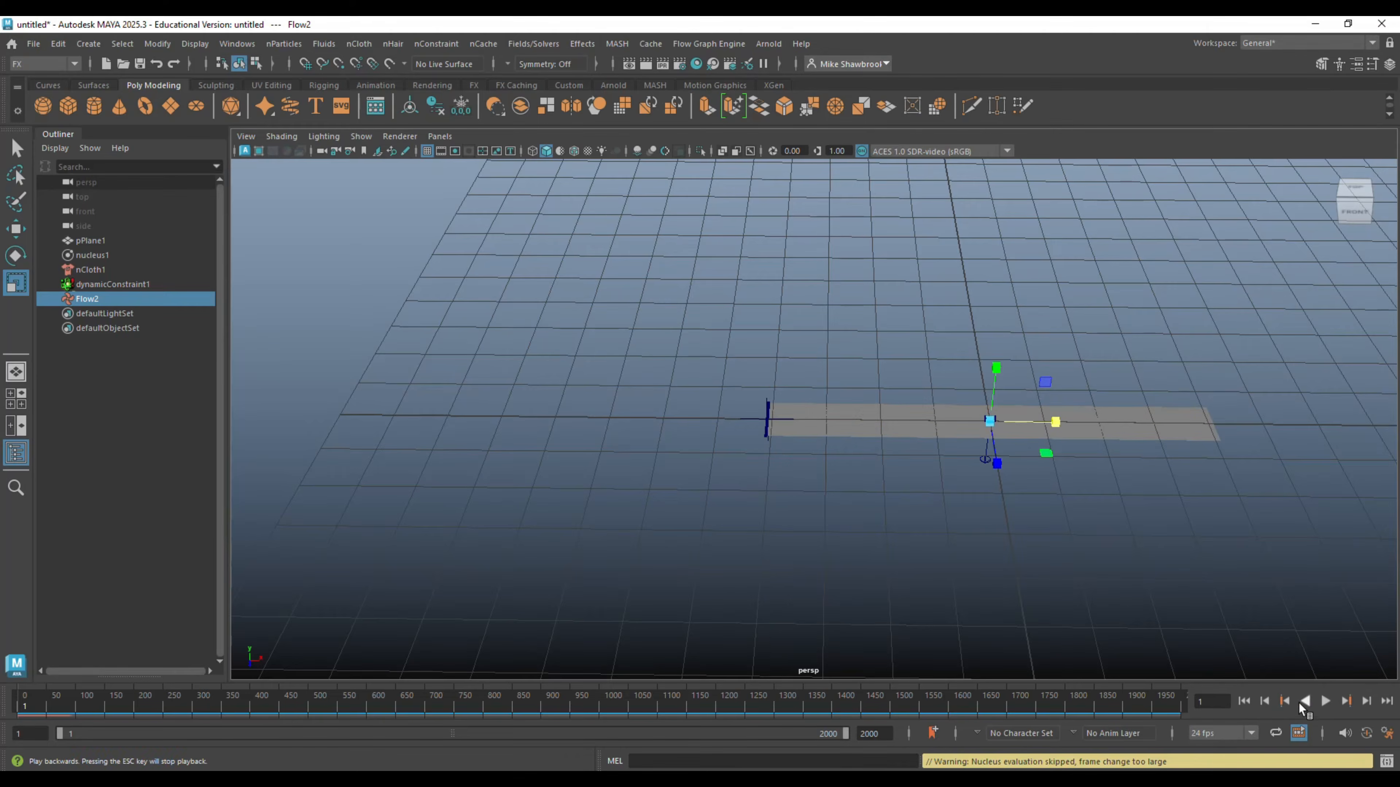
left_click(1325, 701)
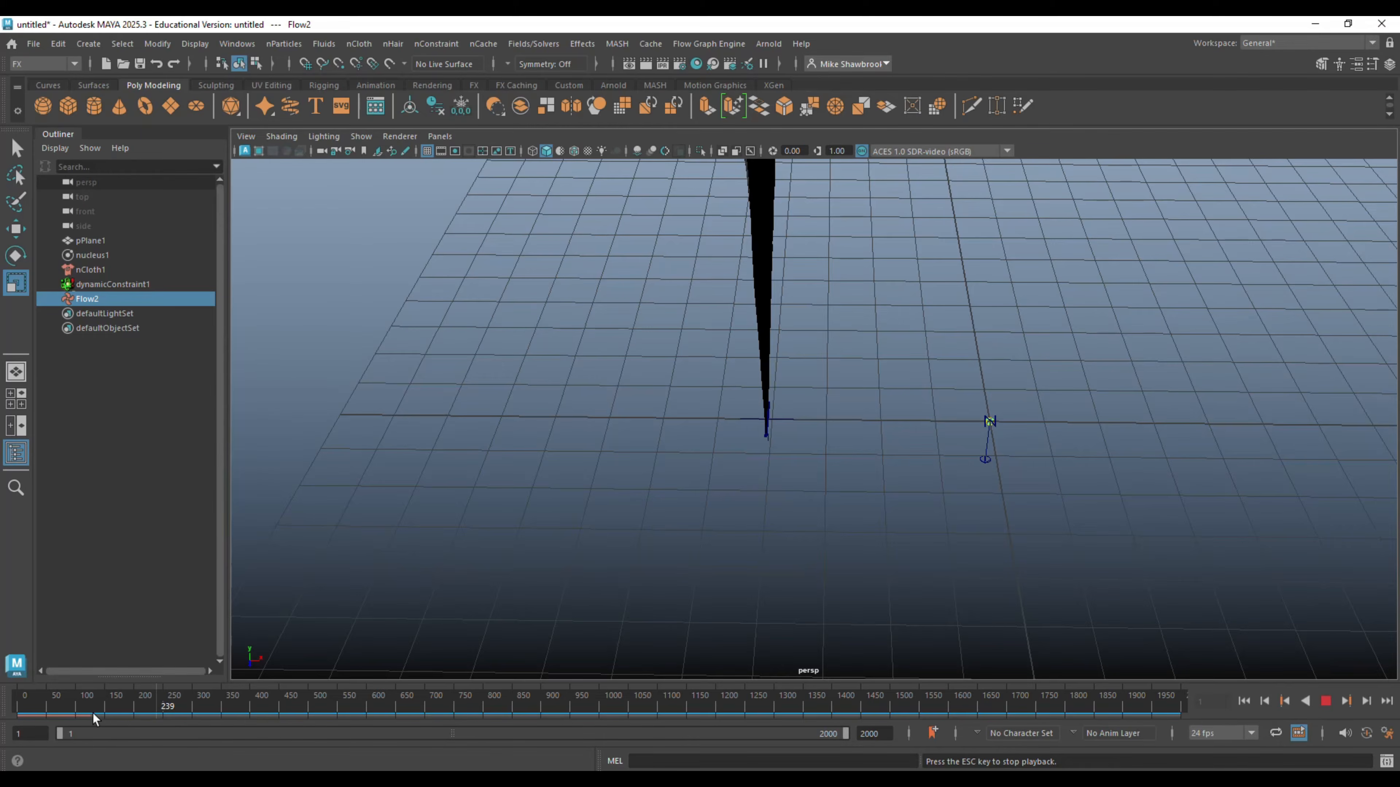
left_click(1327, 701)
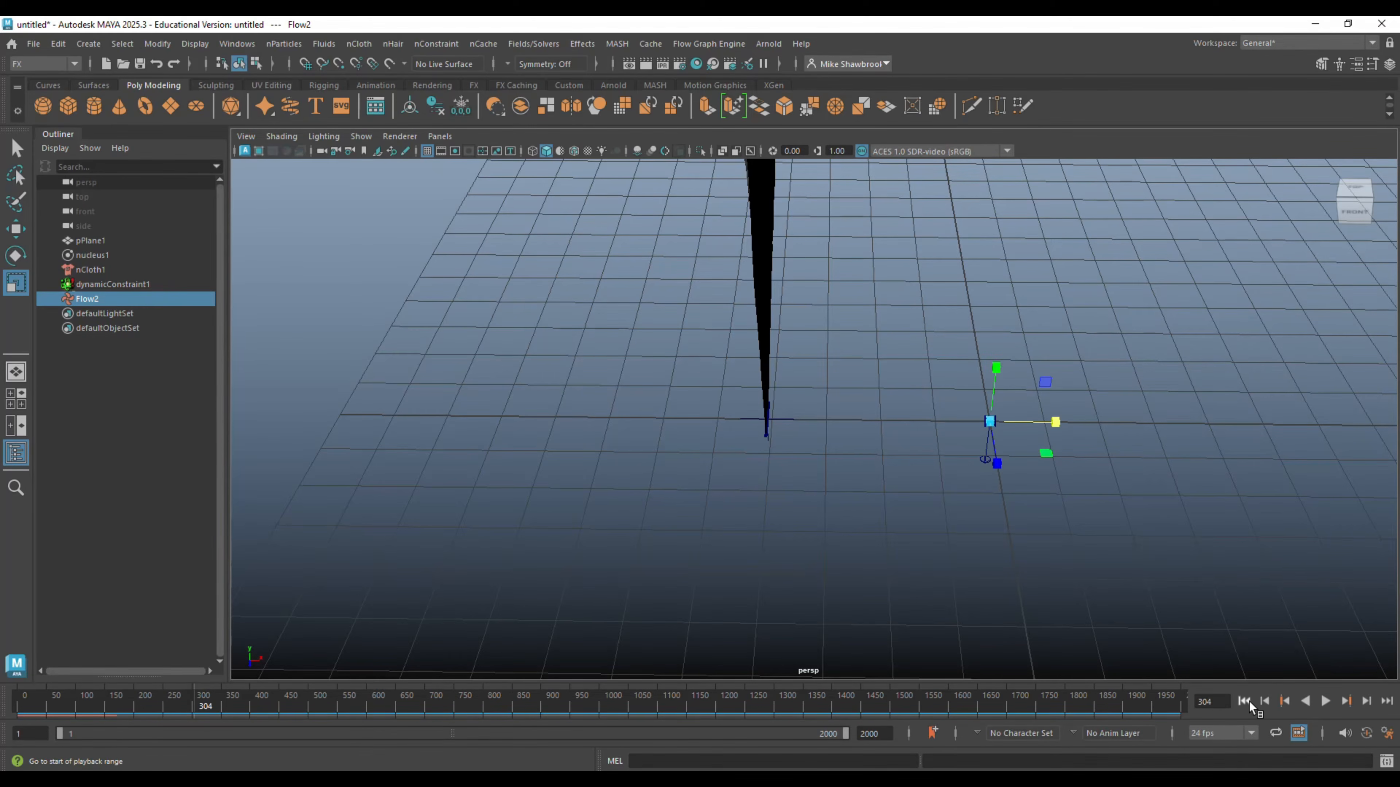
left_click(1245, 701)
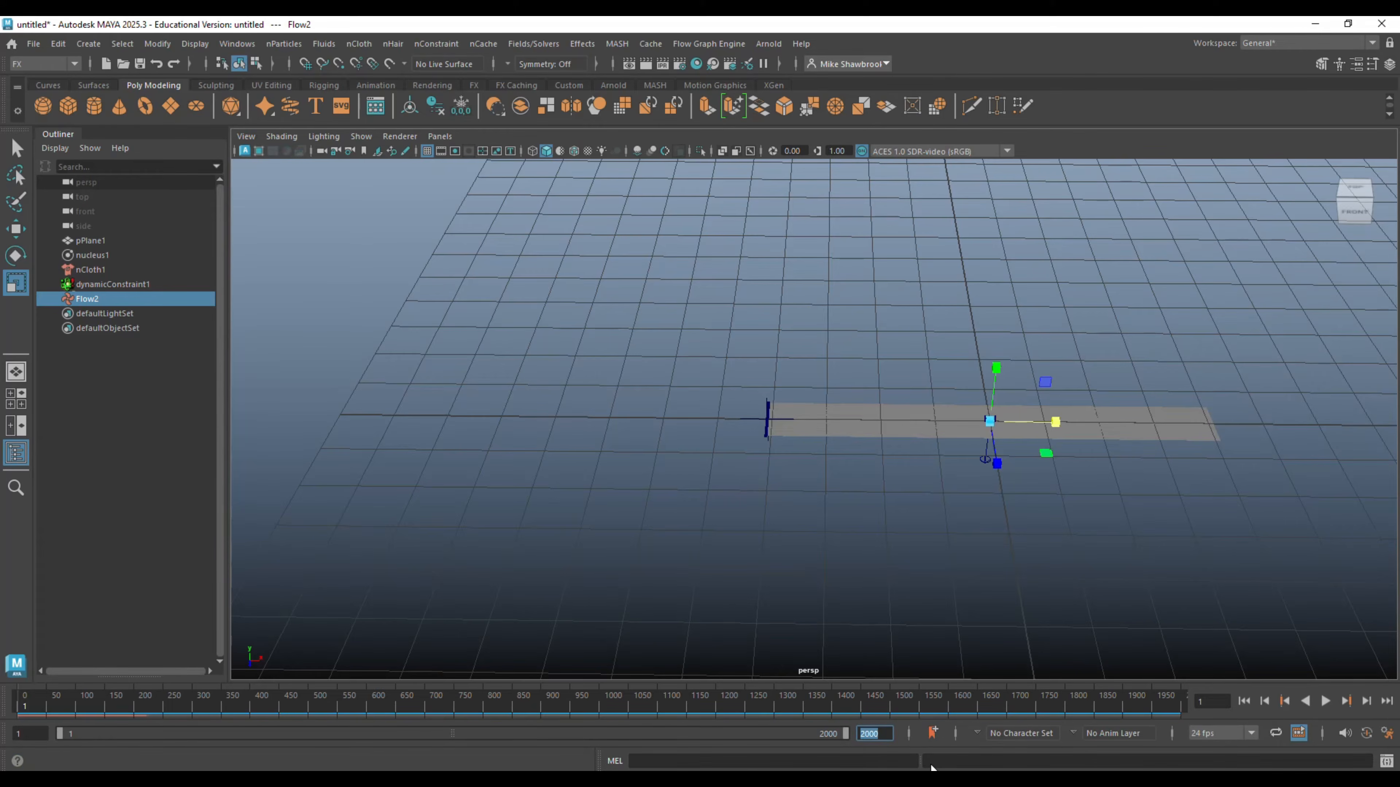
- Shorten the animation range to end at frame 150, play the cloth simulation, and rewind to the first frame
type("0")
key("Return")
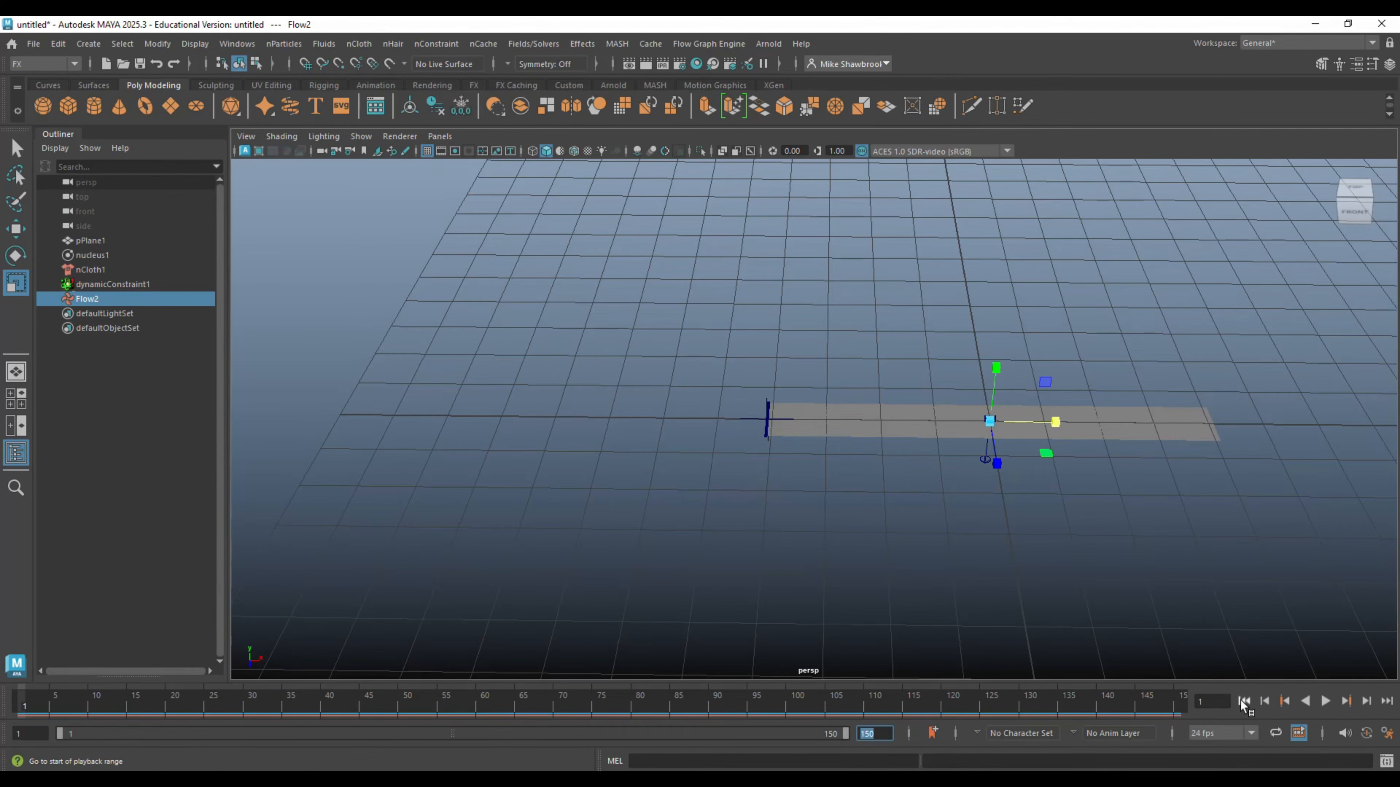
left_click(1325, 701)
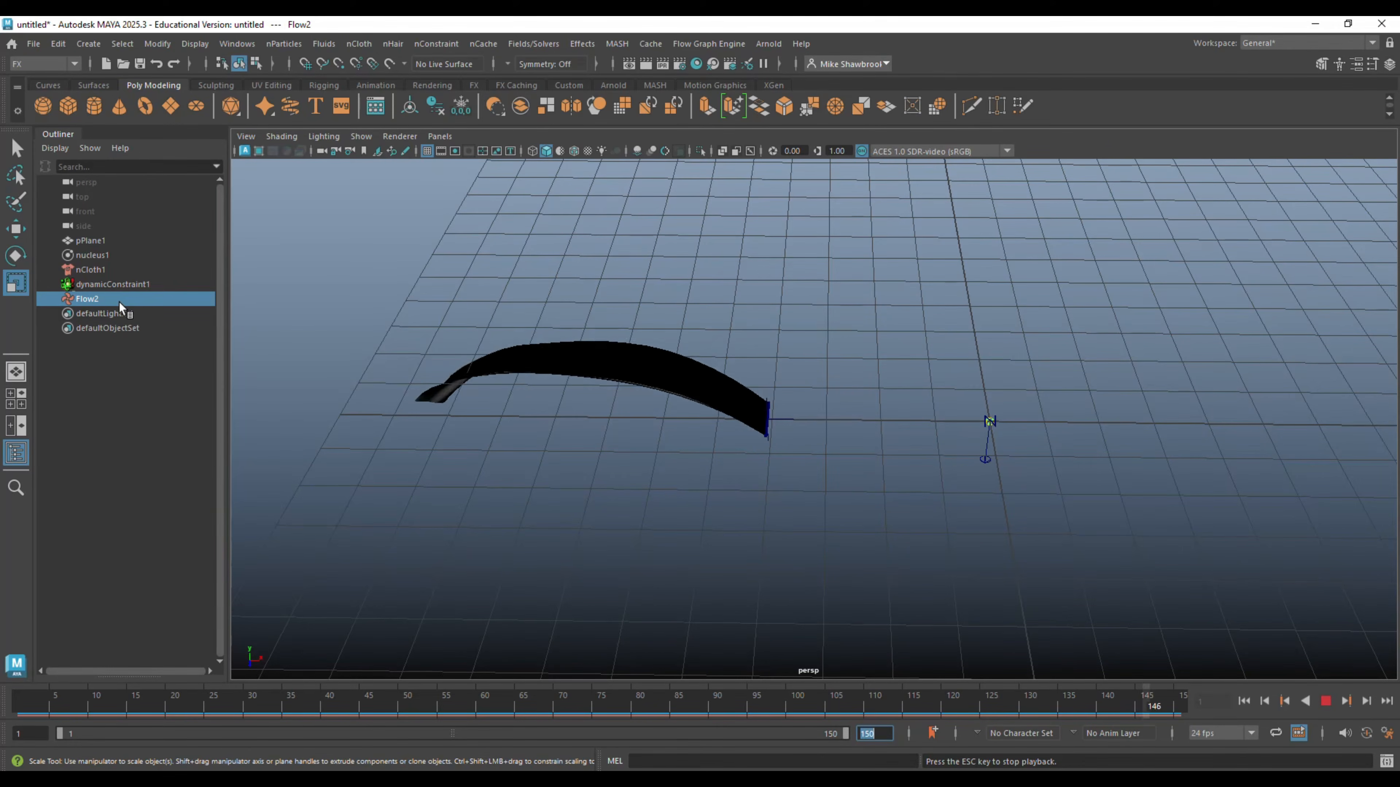
left_click(1325, 702)
left_click(1243, 701)
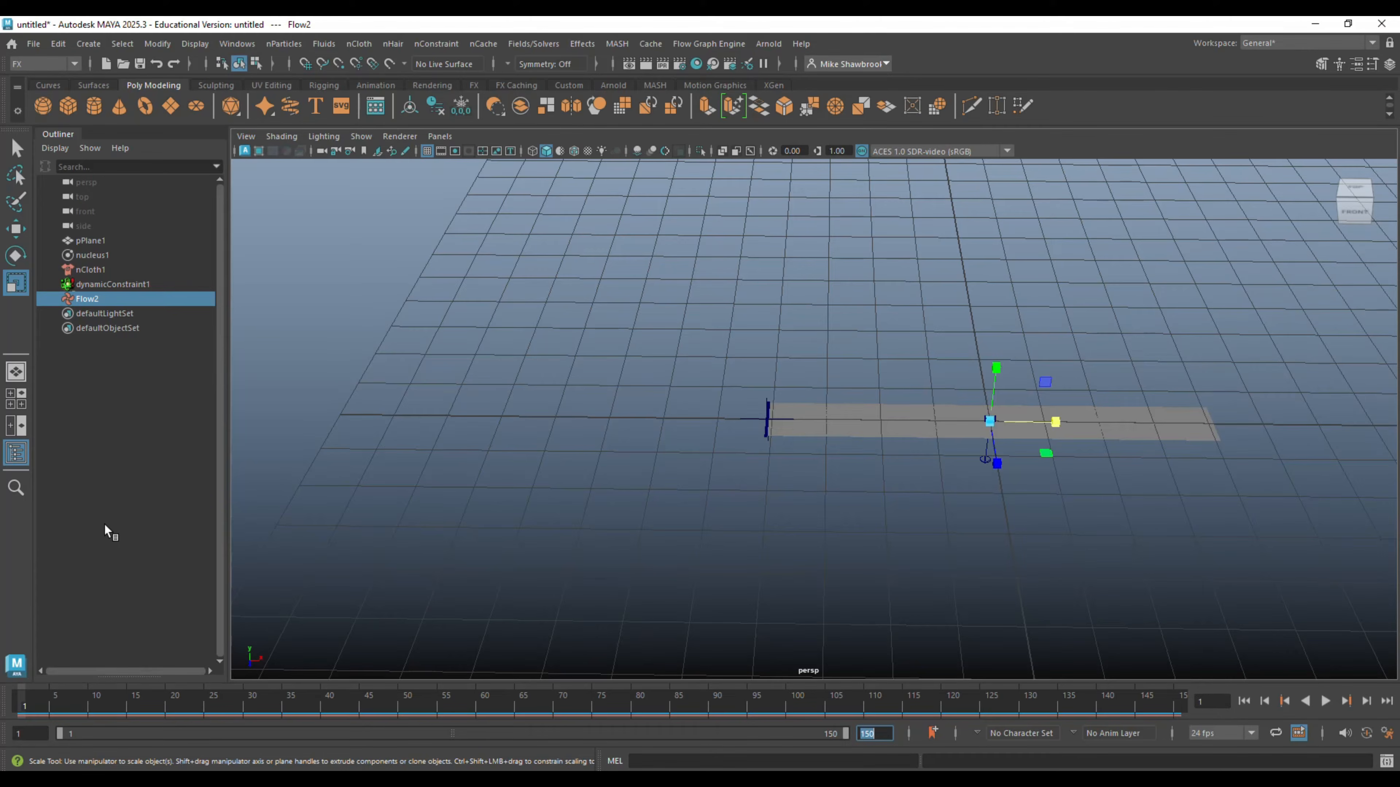
- Set the Flow2 air field's X direction to 1 and its Y direction to 0
left_click(60, 390)
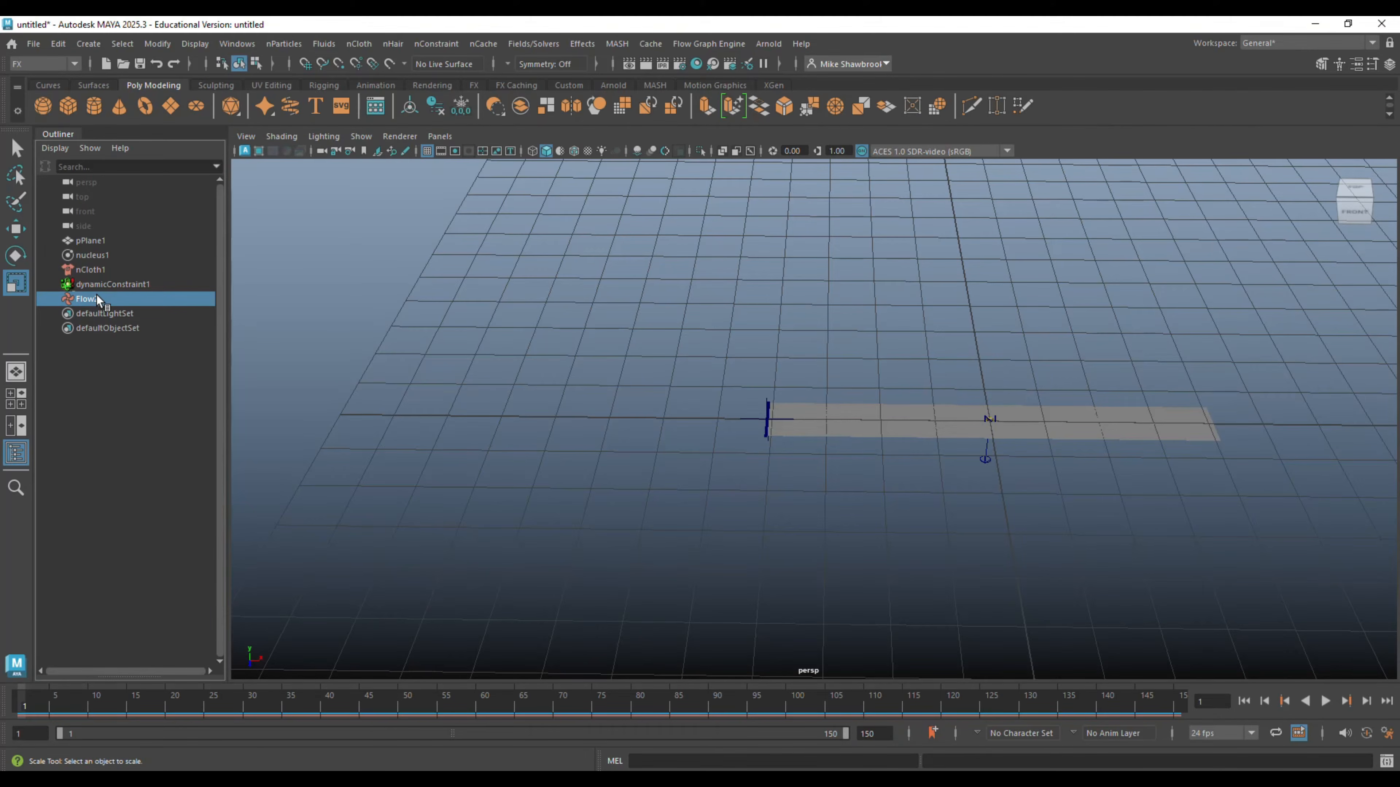
left_click(97, 298)
key("ctrl+a")
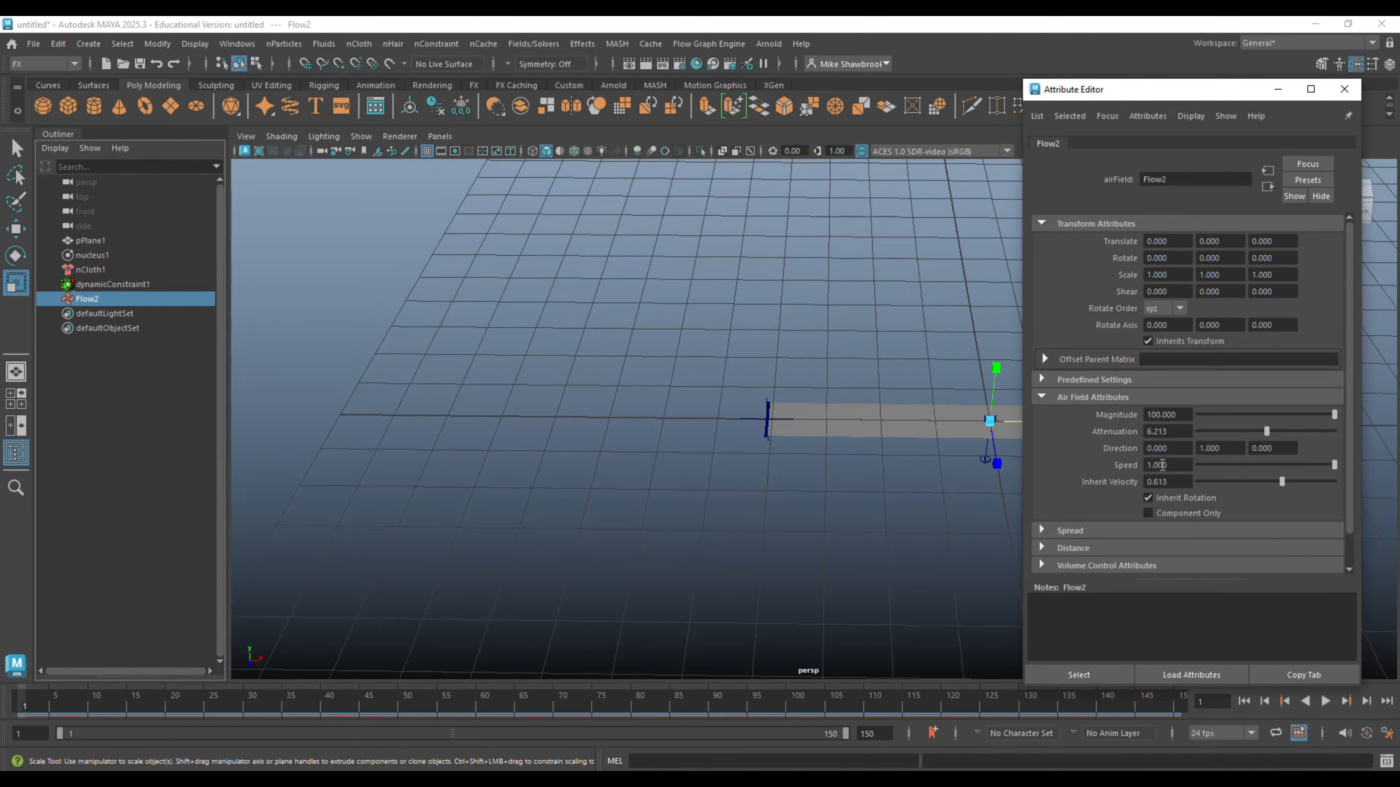
type("1")
key("Return")
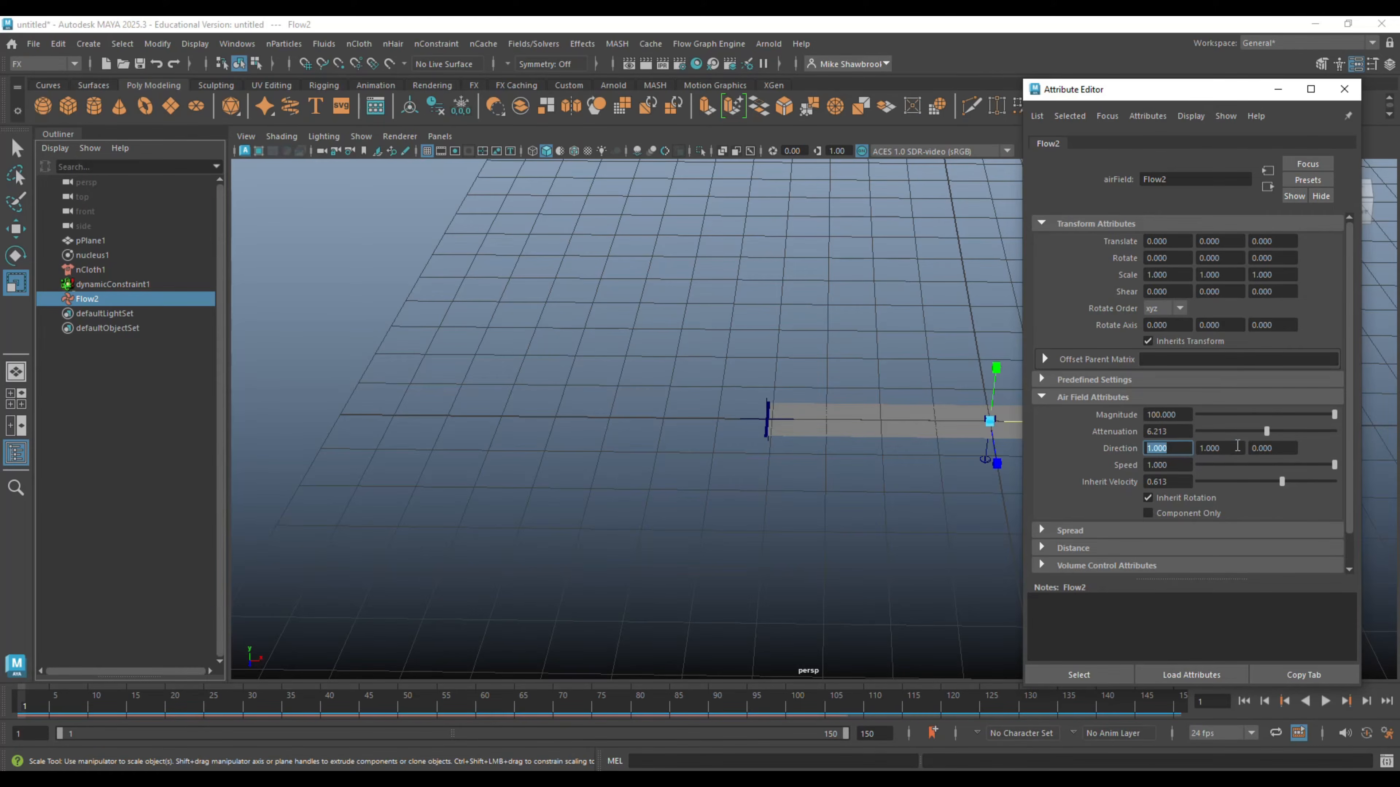
key("Tab")
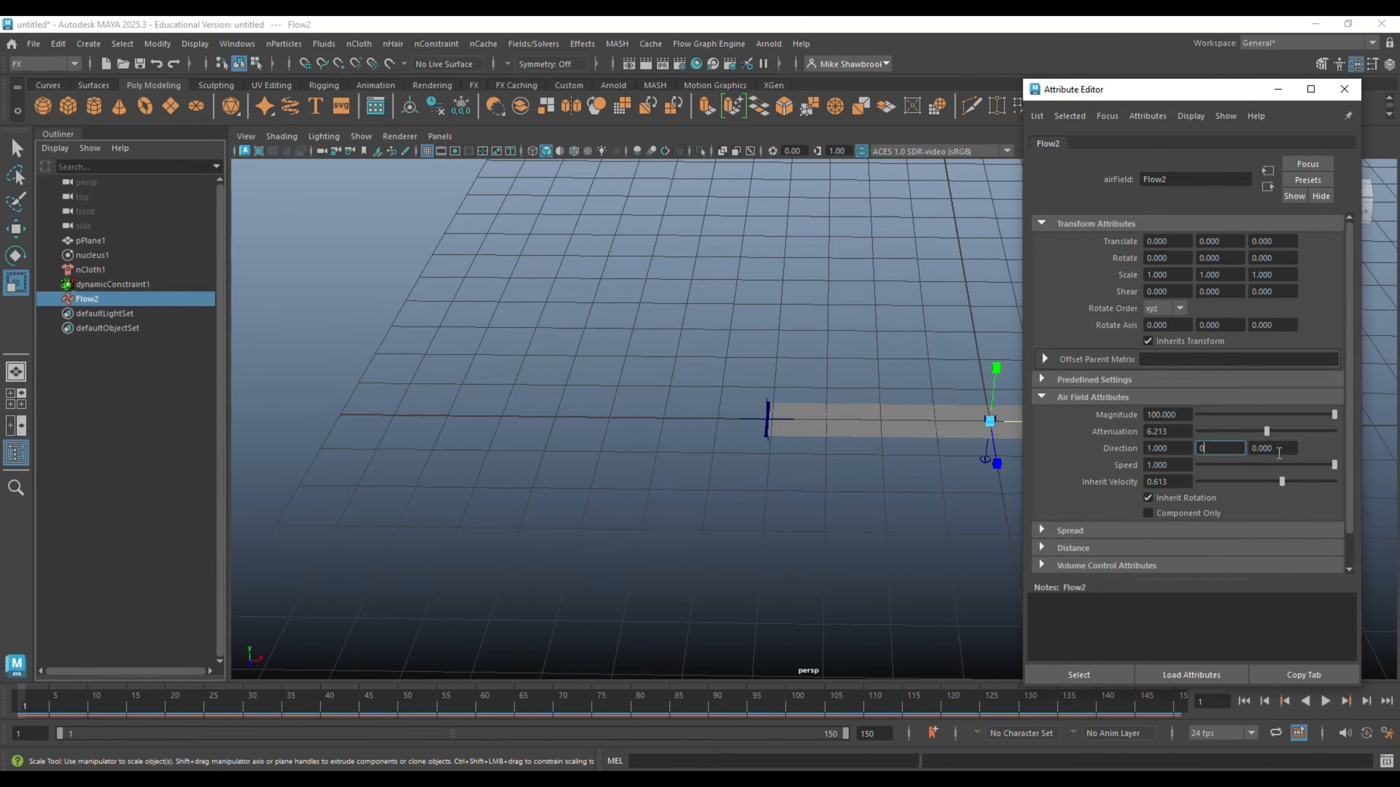
type("0")
key("Tab")
- Set the Flow2 air field's magnitude to 4, move the attribute window aside, and play the simulation
left_click(1188, 414)
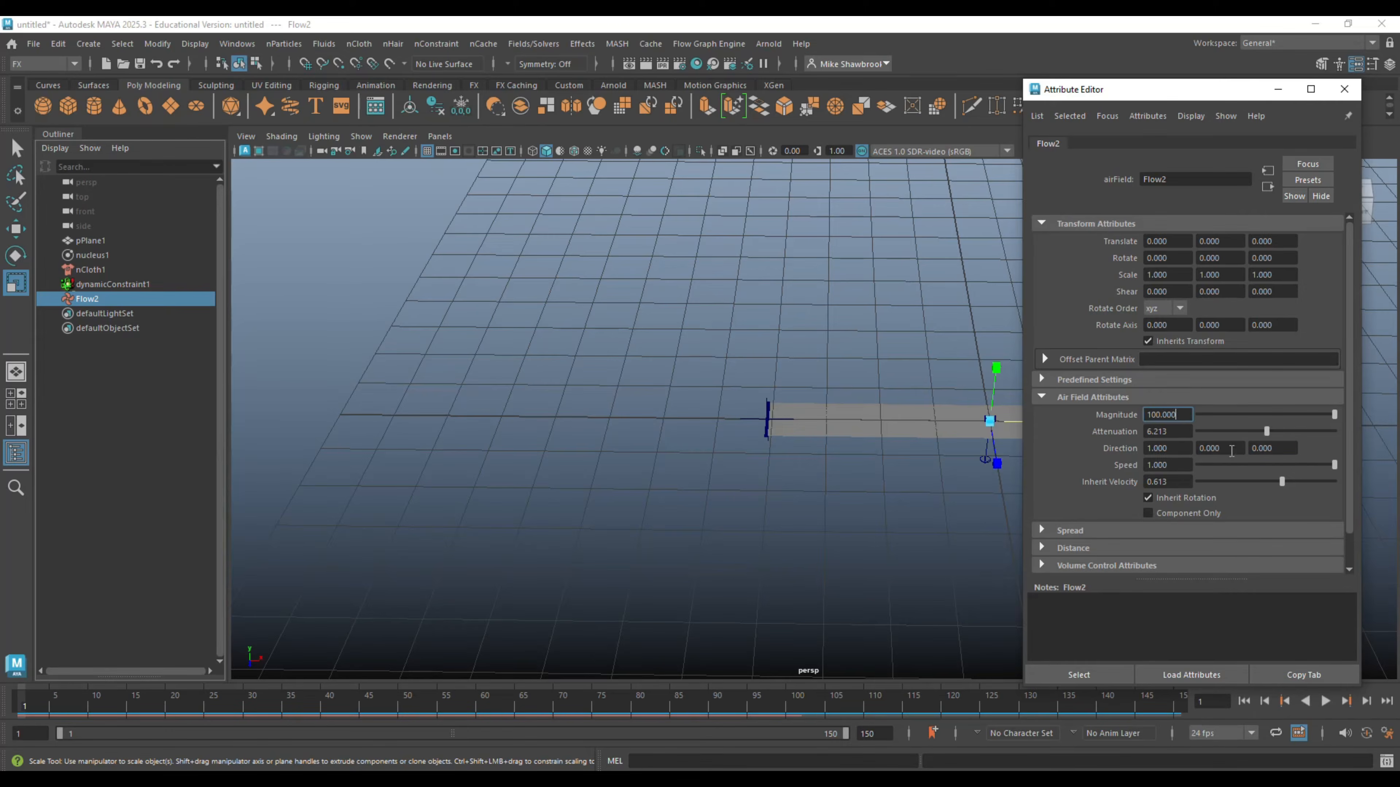
left_click_drag(1331, 416, 1251, 417)
type("4")
key("Return")
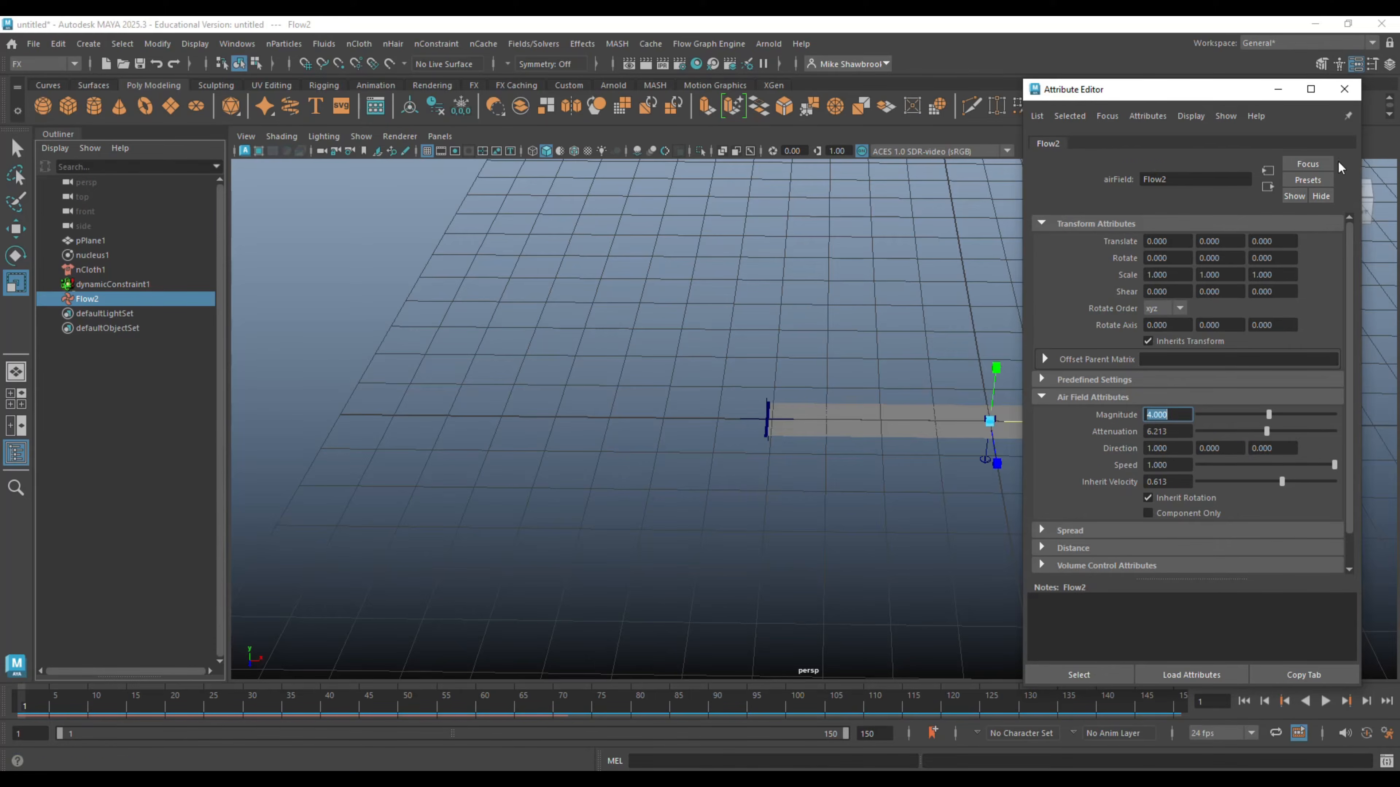
left_click_drag(1216, 92, 1282, 83)
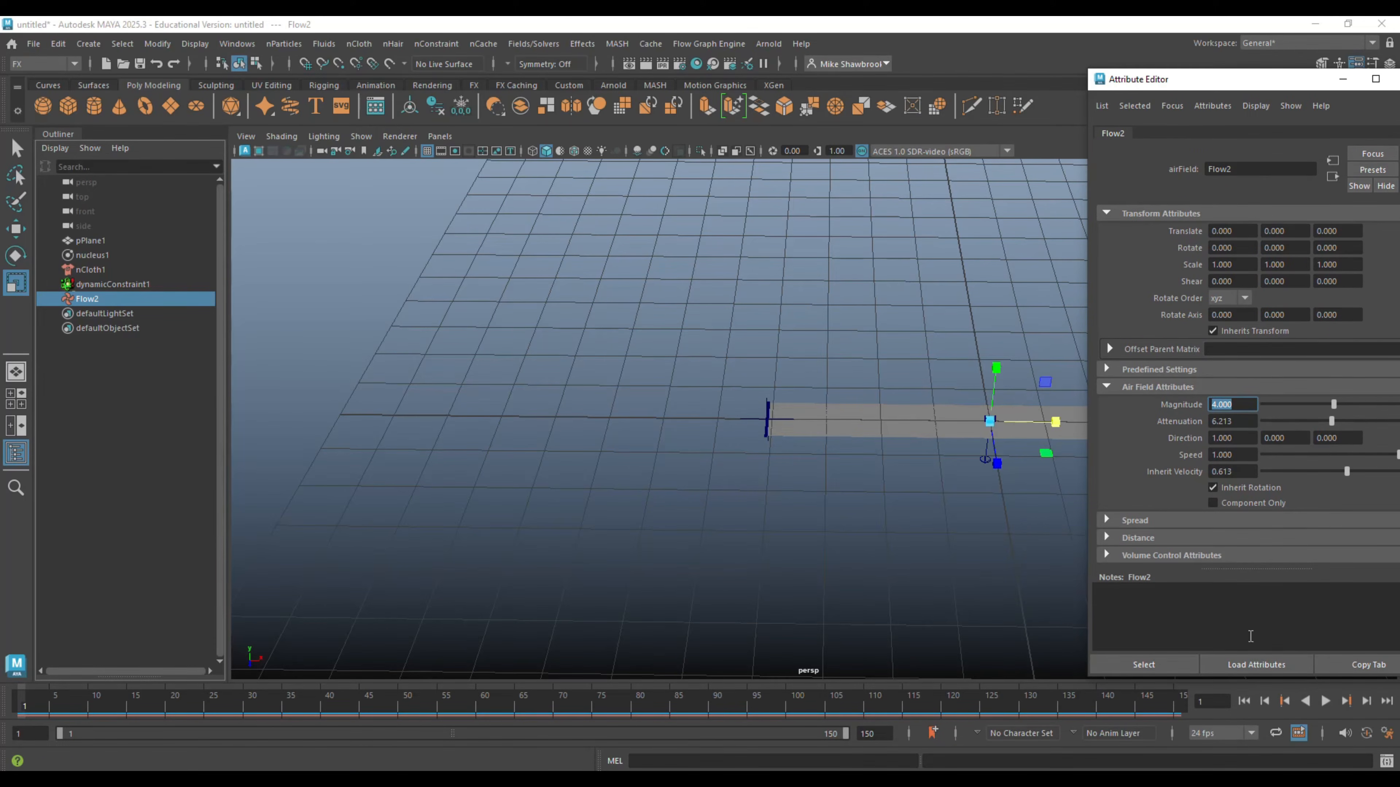
left_click(1325, 701)
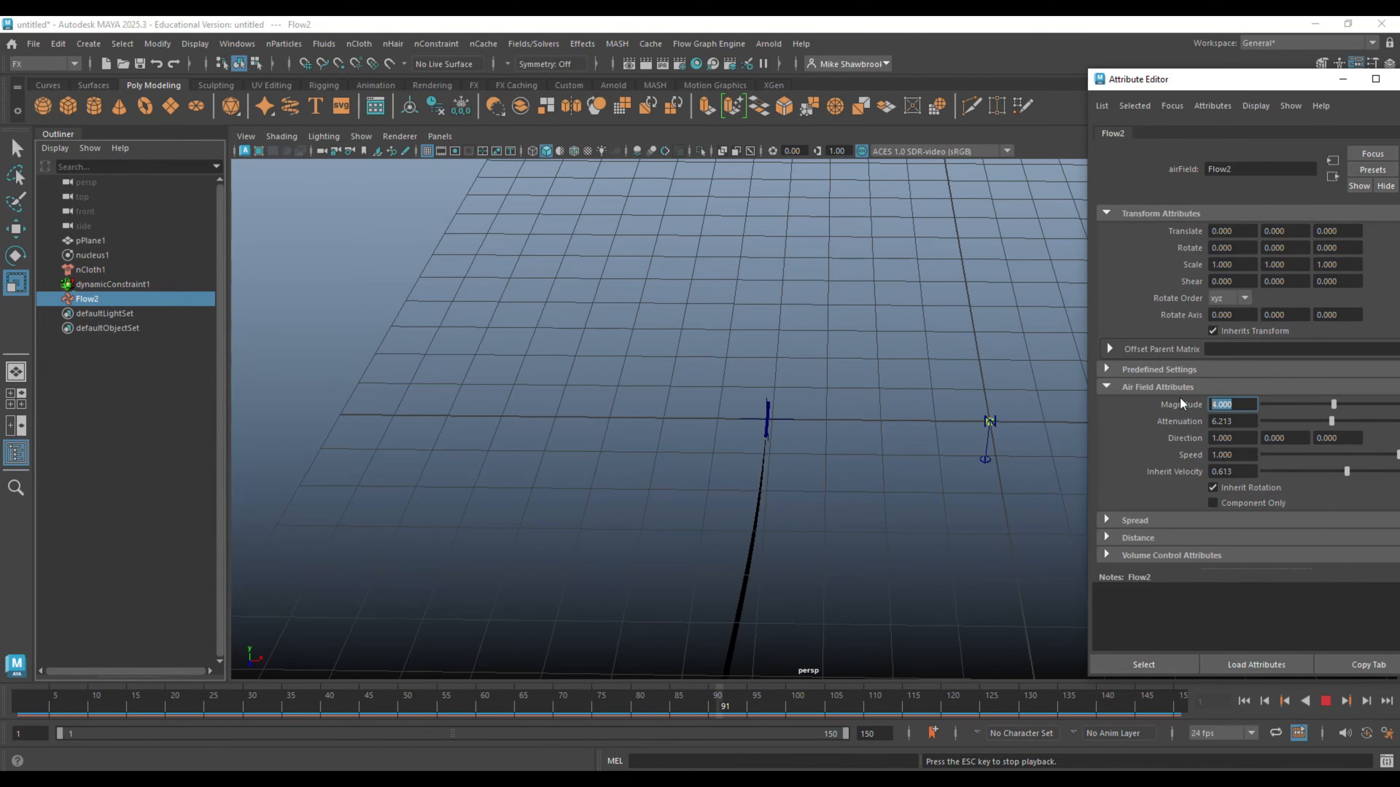
- Set the Flow2 air field's magnitude to 20, replay the simulation from the first frame, and rewind it
type("20")
key("Return")
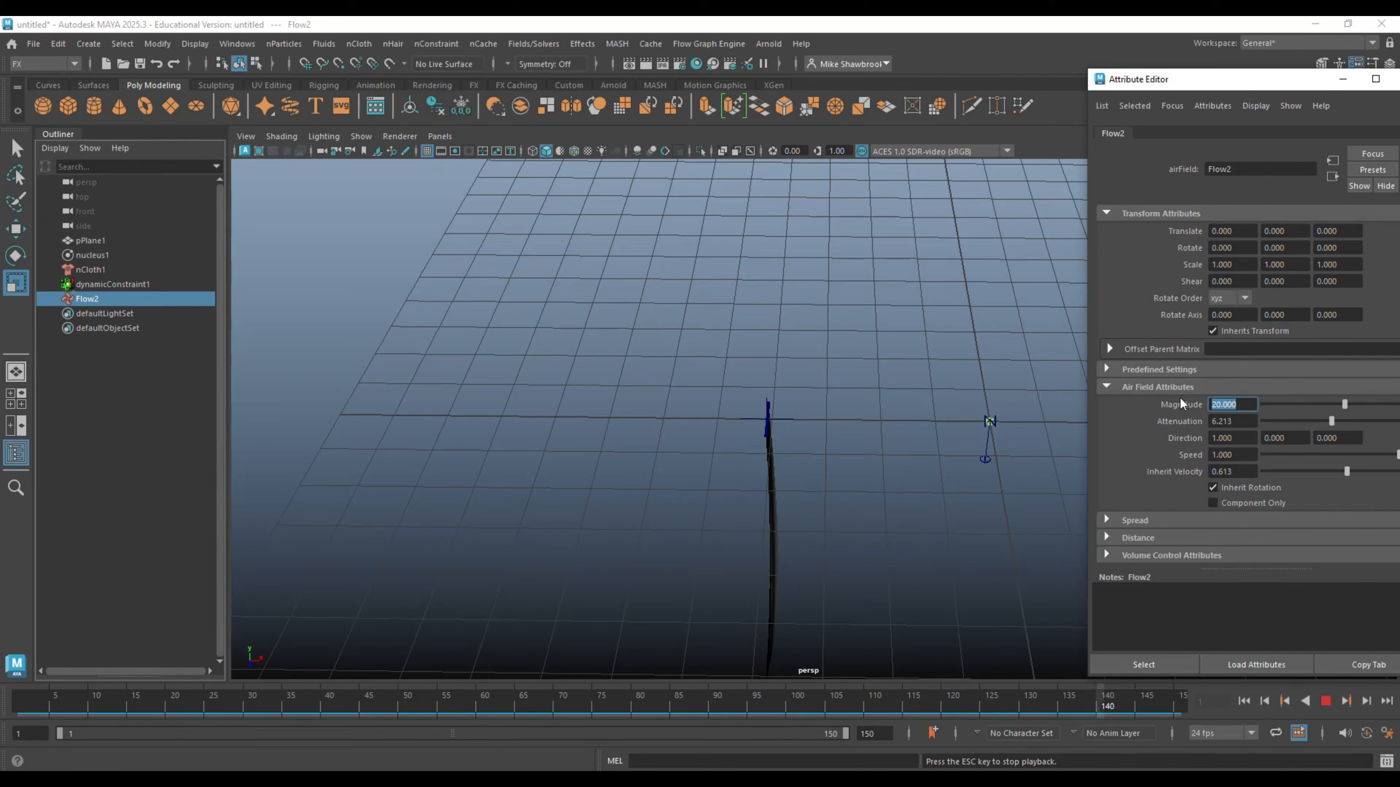
left_click(1326, 701)
left_click(1247, 703)
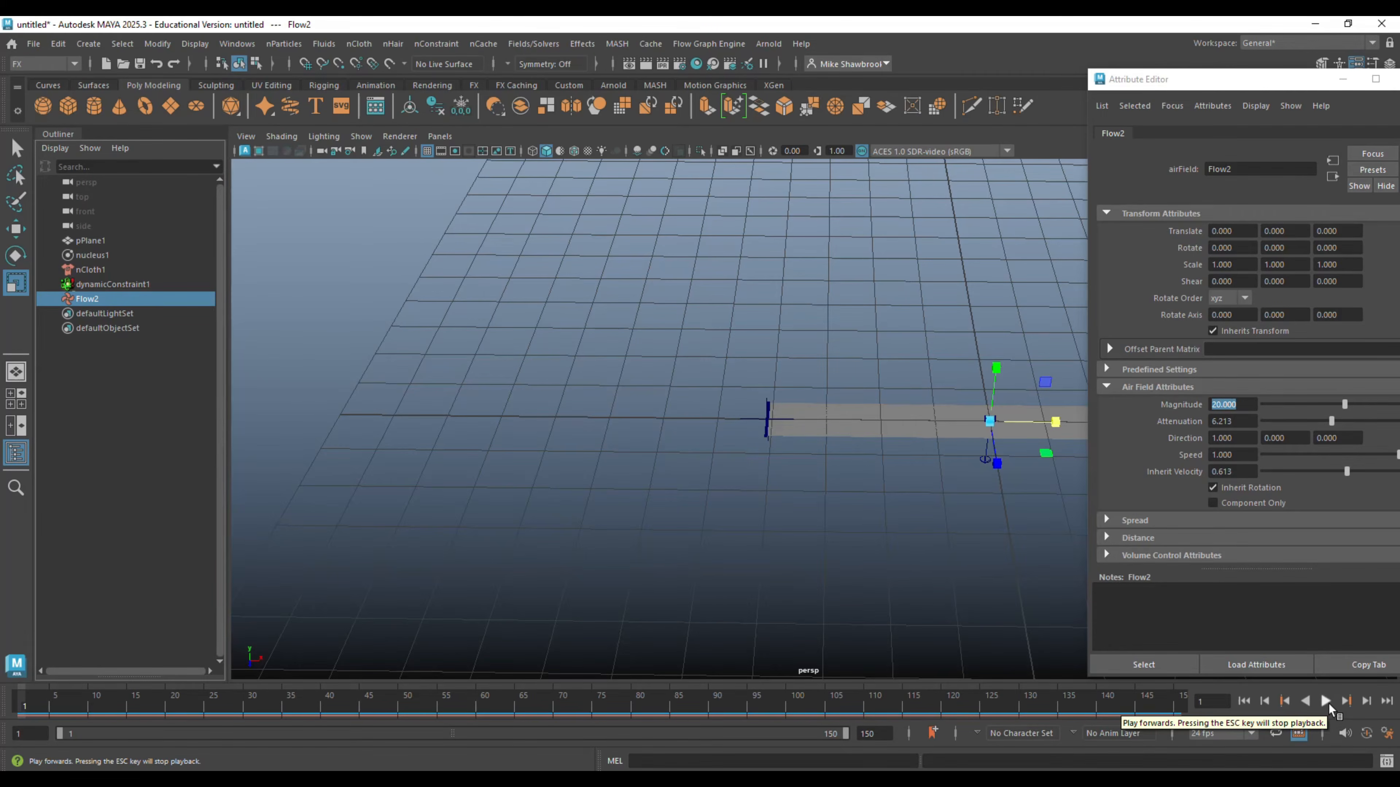
left_click(1327, 702)
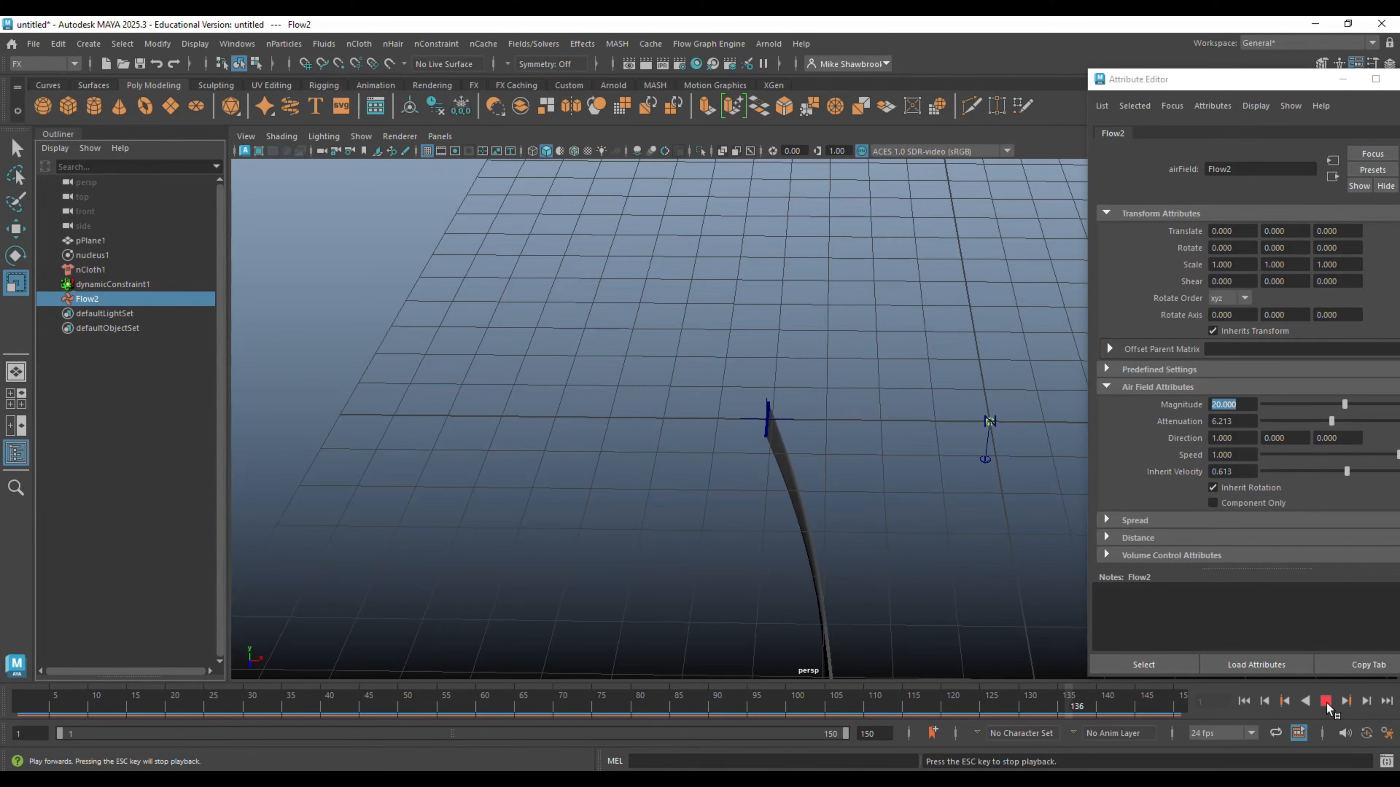
left_click(1326, 703)
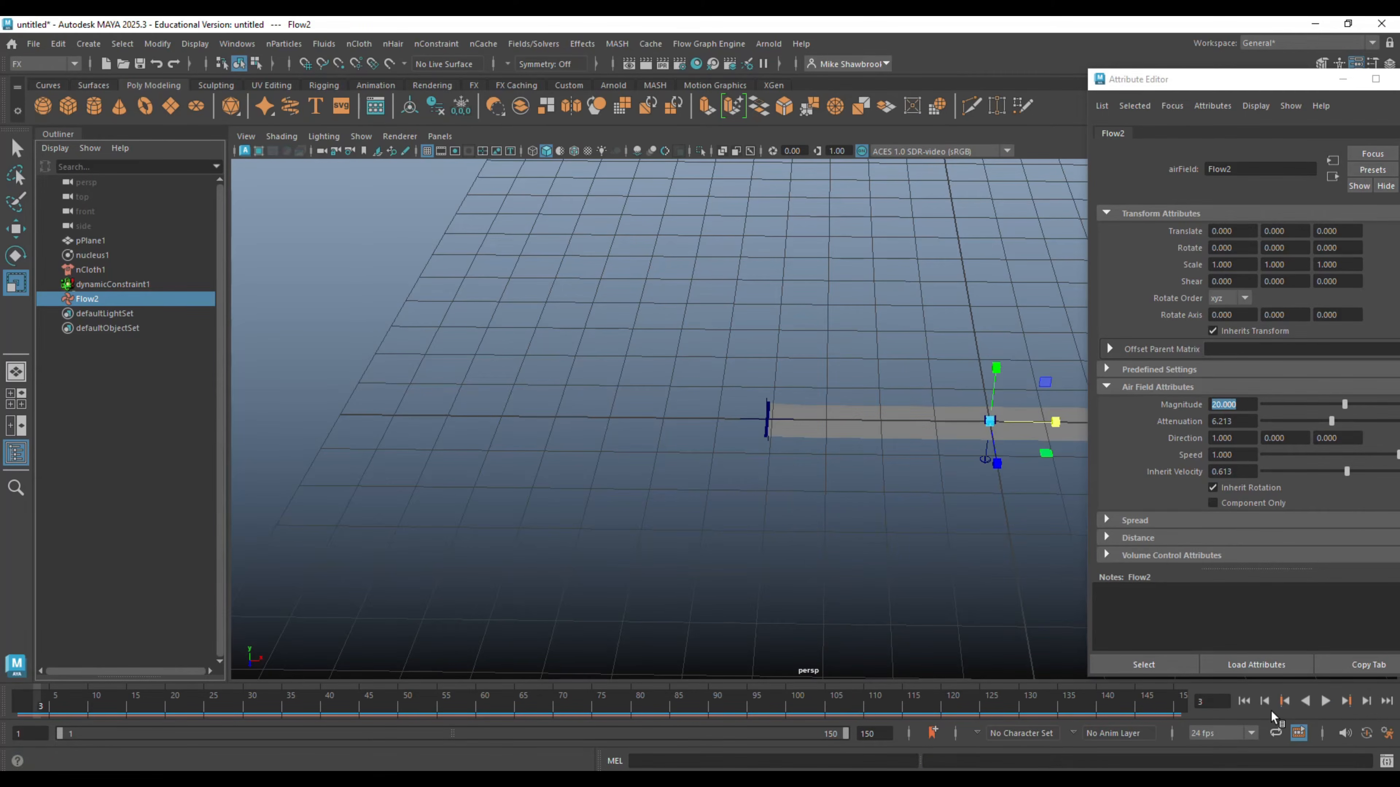
left_click(1243, 701)
- Set the Flow2 air field's magnitude to 60 and play the simulation with the whole cloth strip in view
left_click(1249, 404)
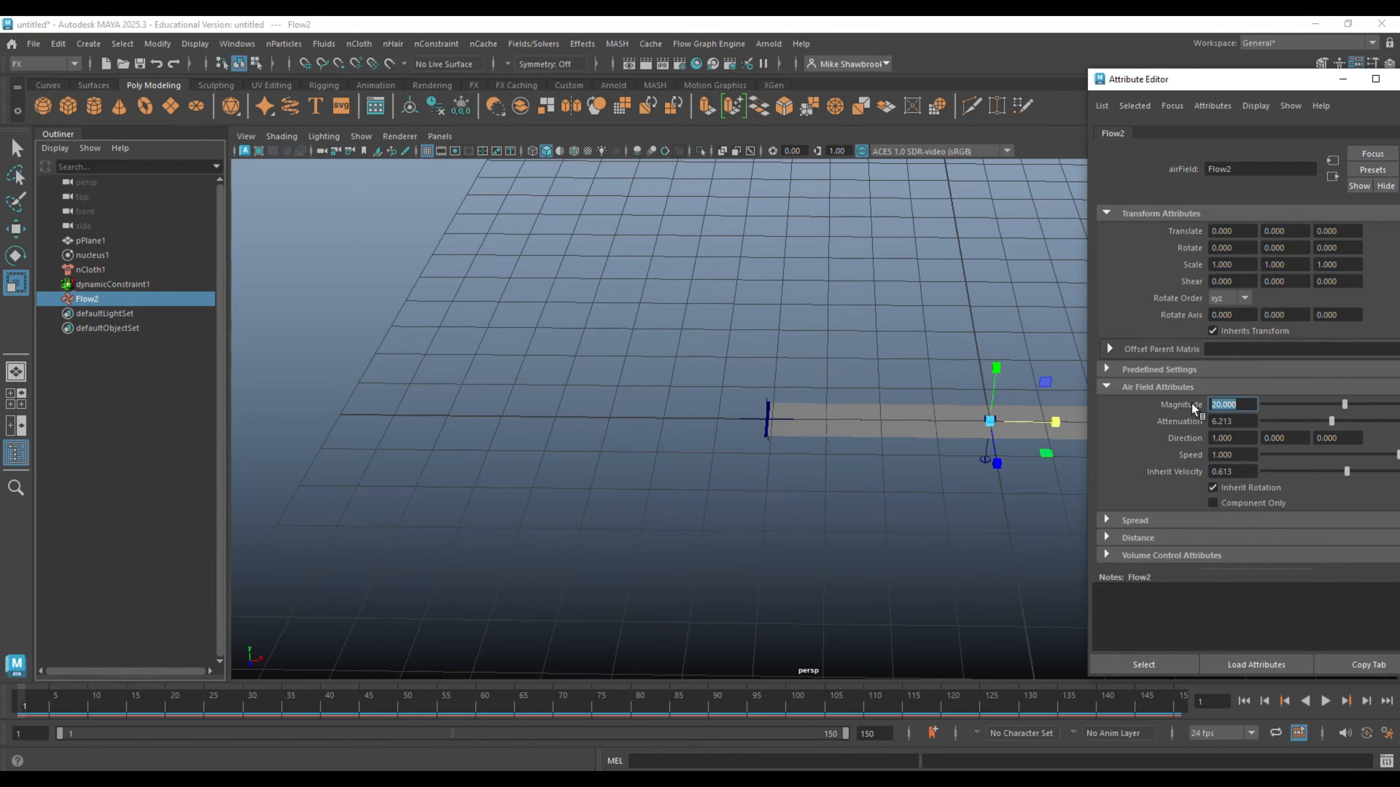
type("60")
key("Return")
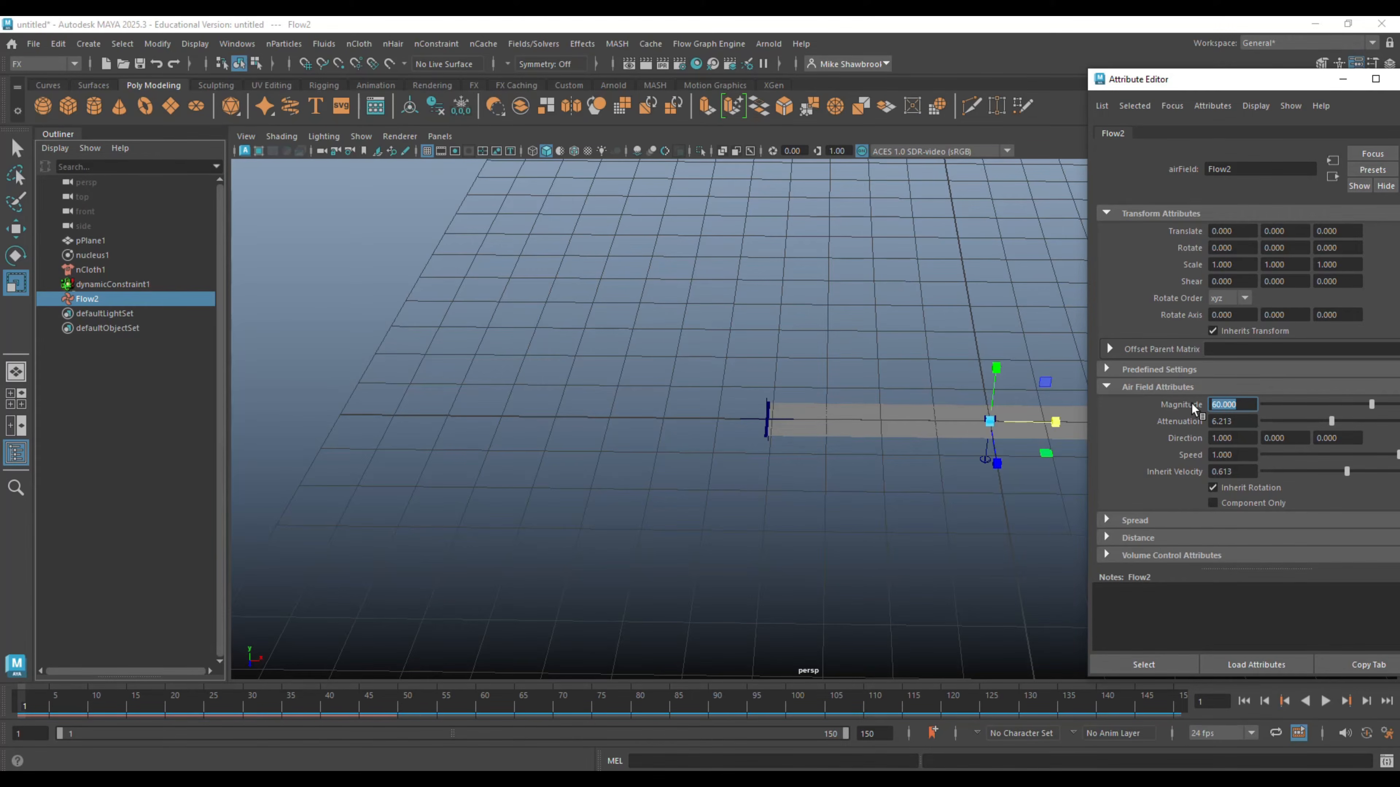
left_click(1244, 703)
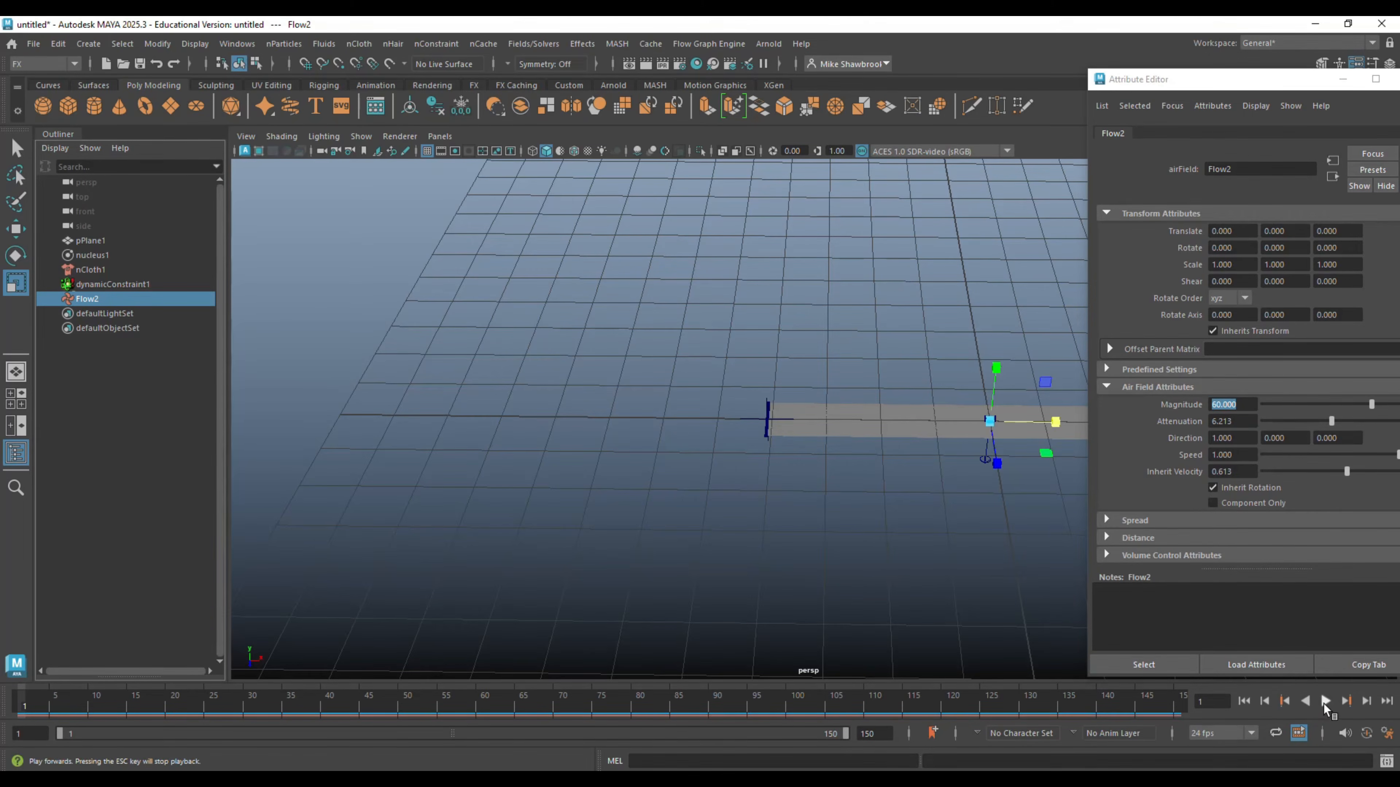
middle_click_drag(766, 569, 505, 547, "alt")
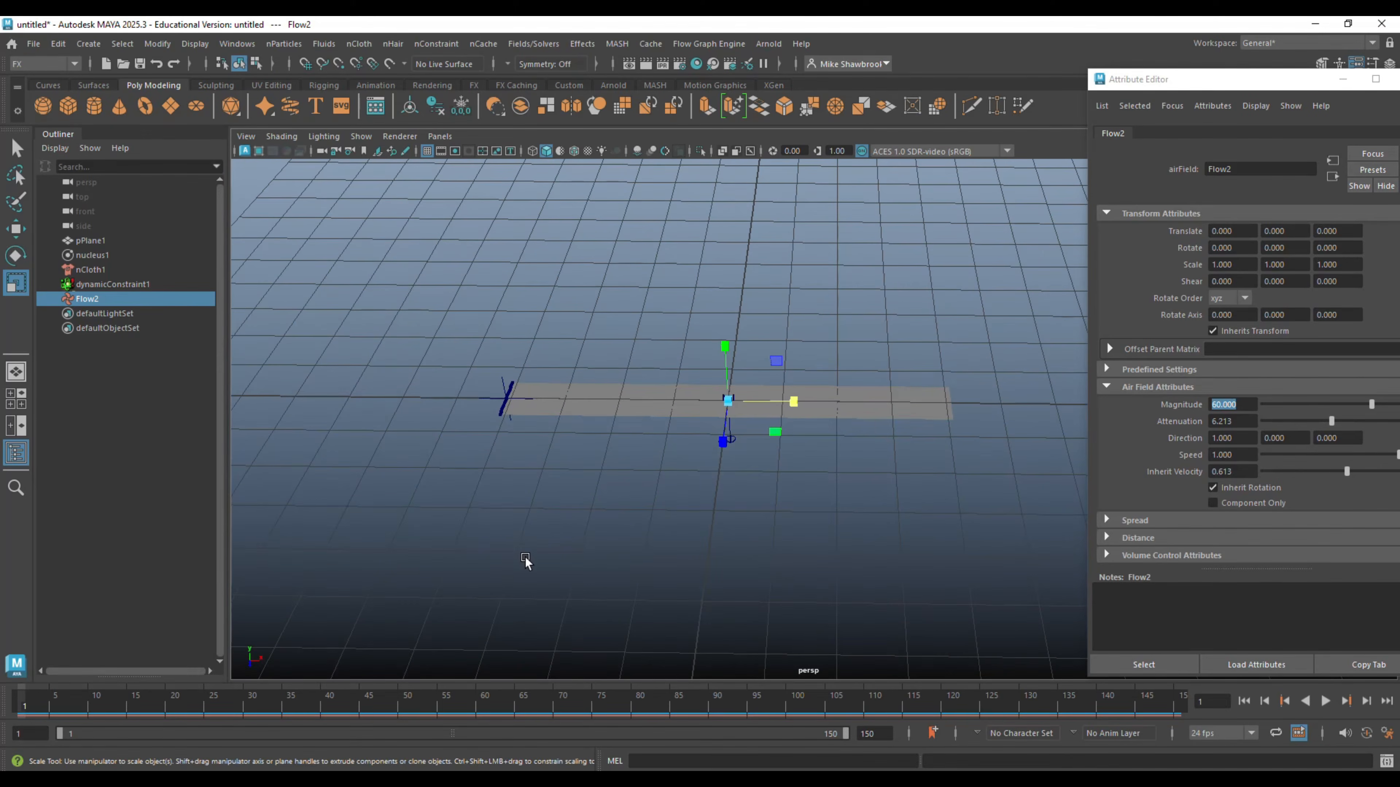
left_click(1325, 701)
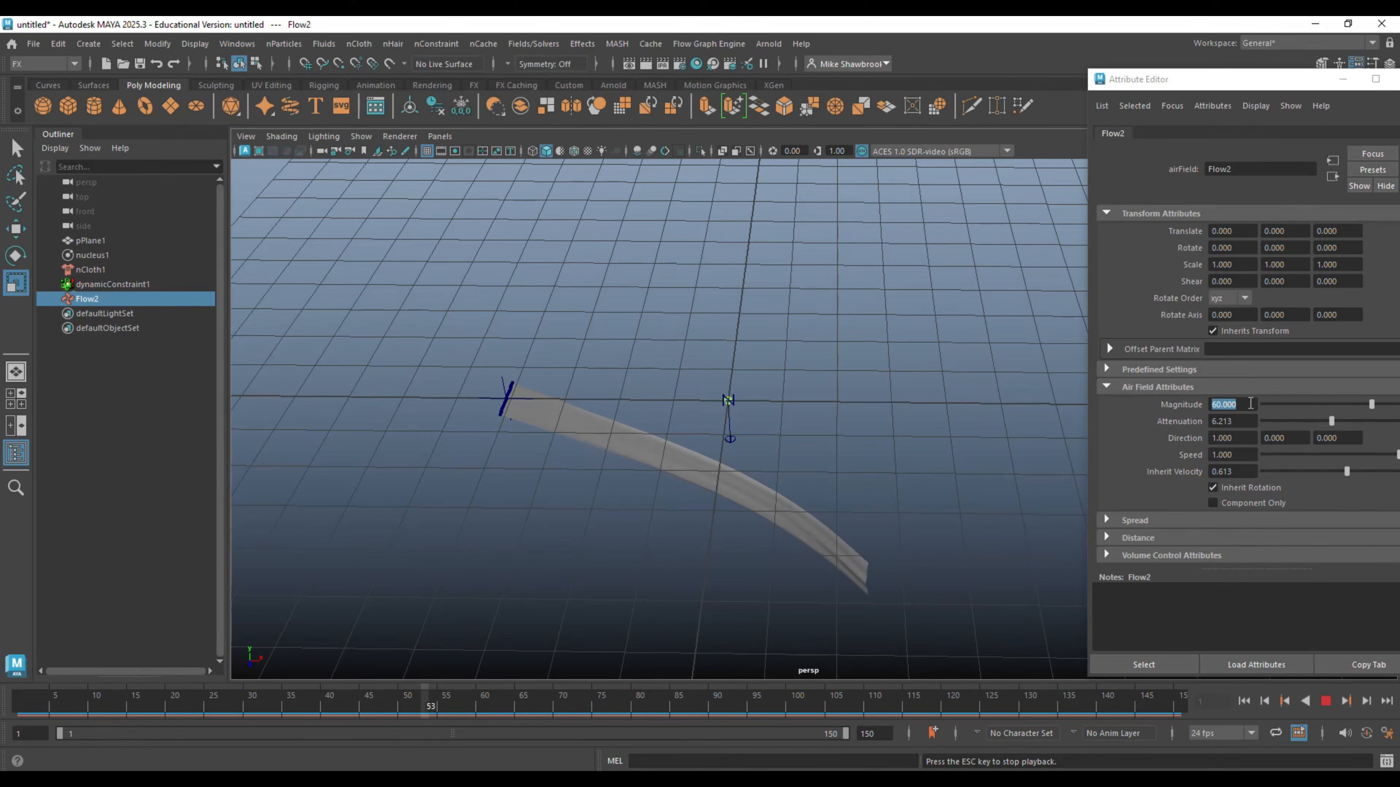
- Set the Flow2 air field's magnitude to 80 and replay the cloth simulation from the first frame
type("80")
key("Return")
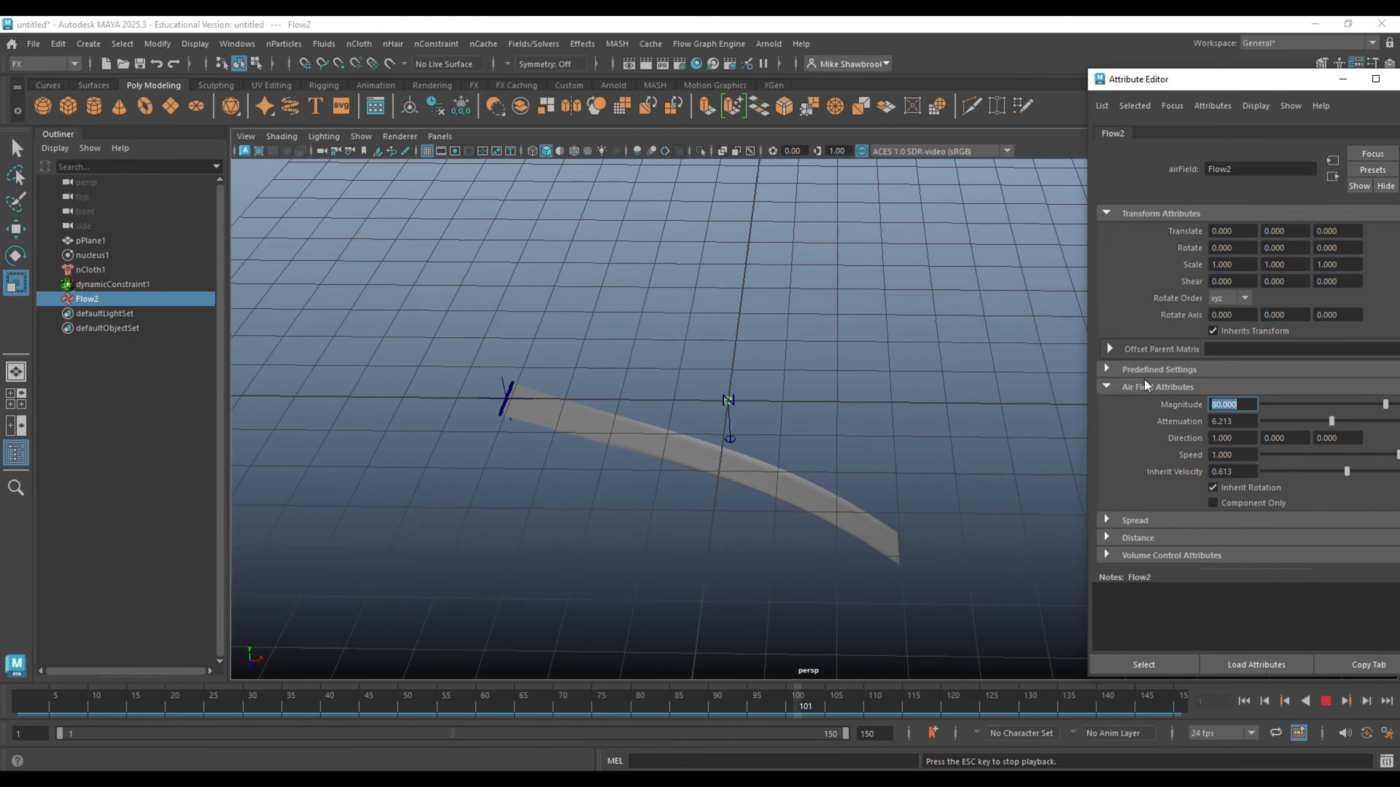
left_click(1325, 701)
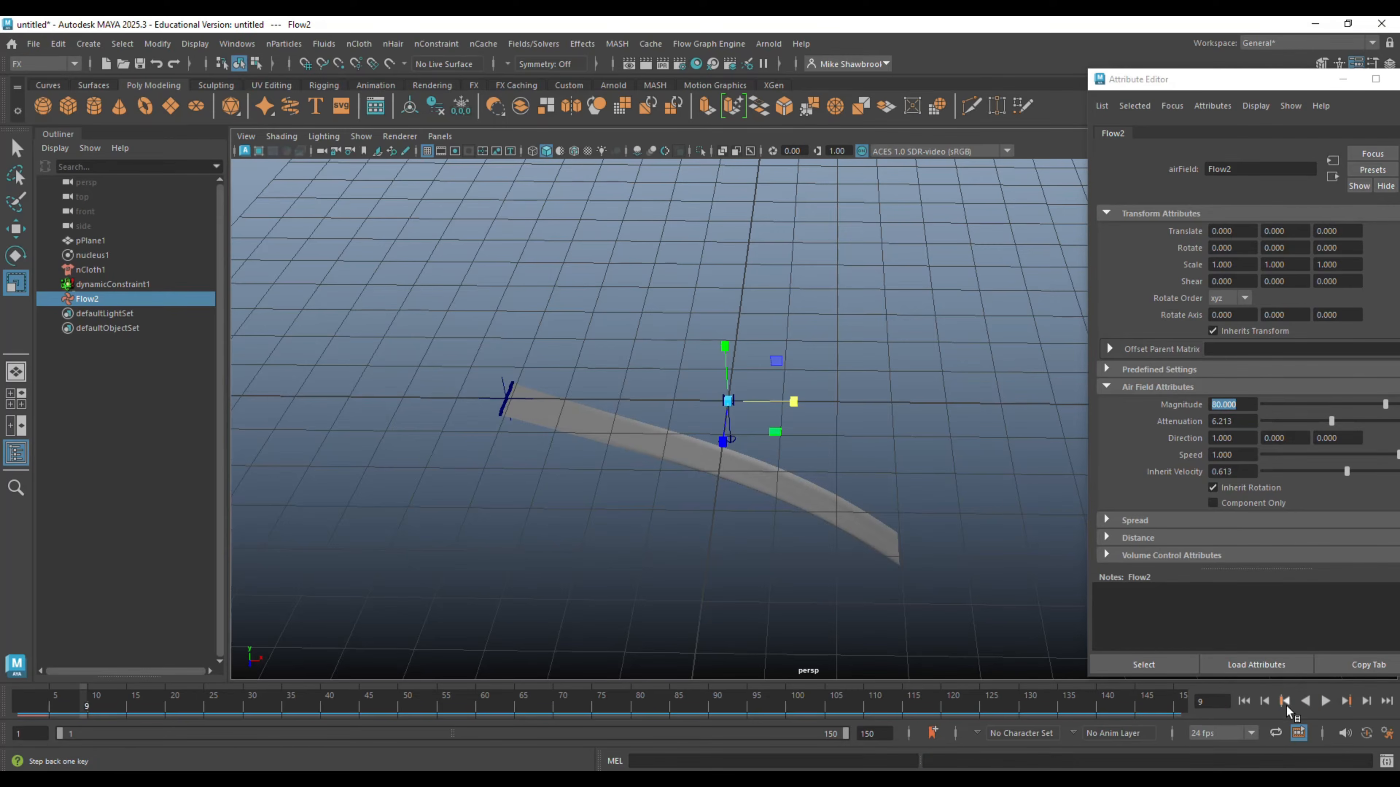
left_click(1244, 700)
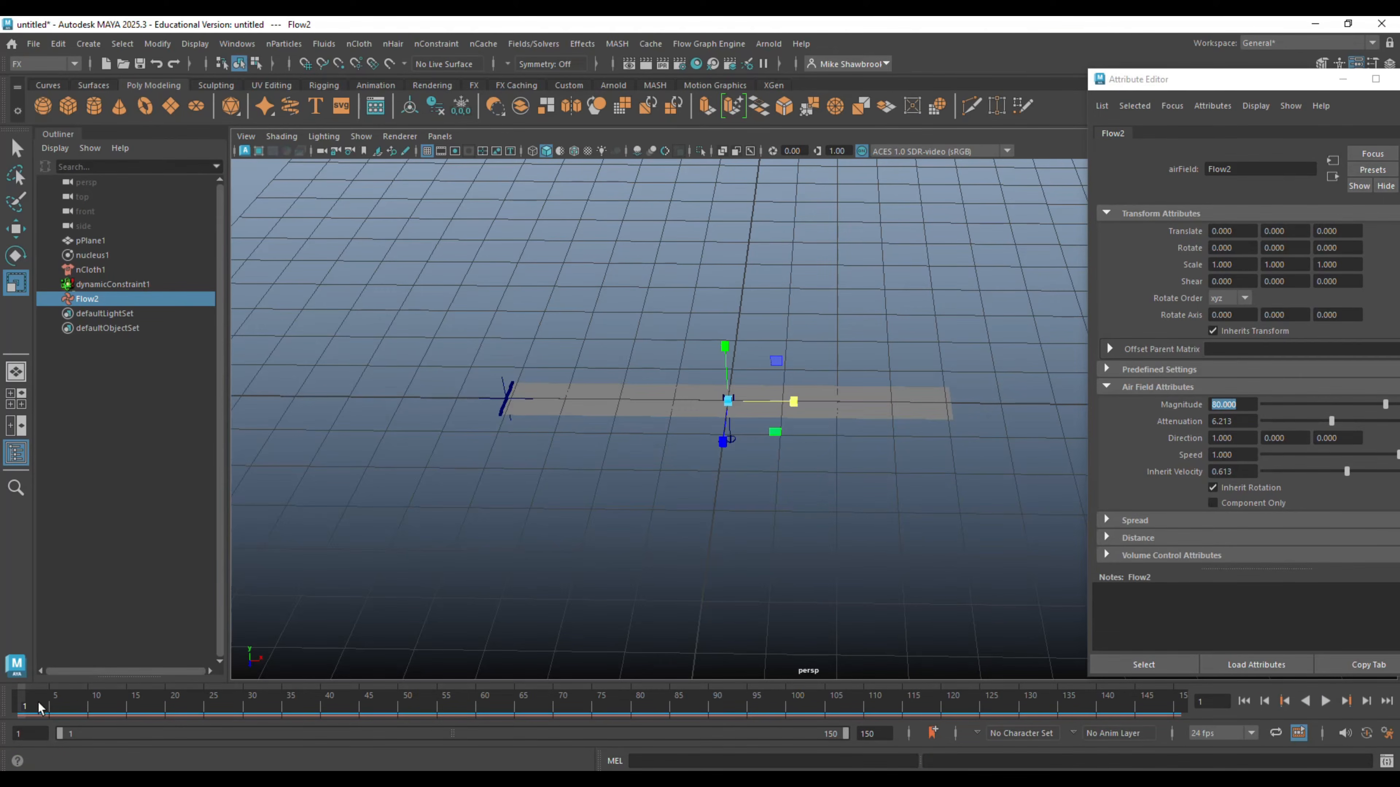
left_click(1327, 703)
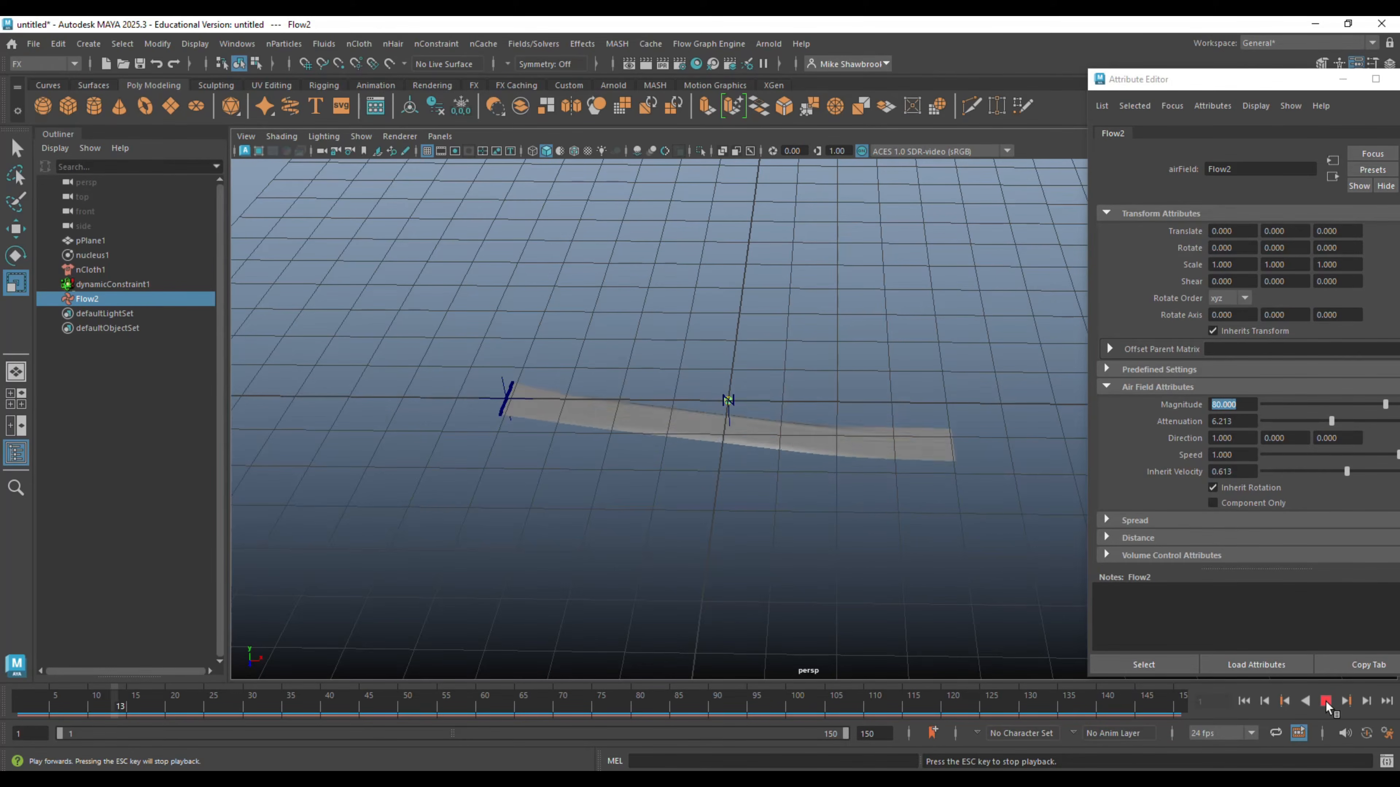
left_click_drag(999, 629, 776, 519, "alt")
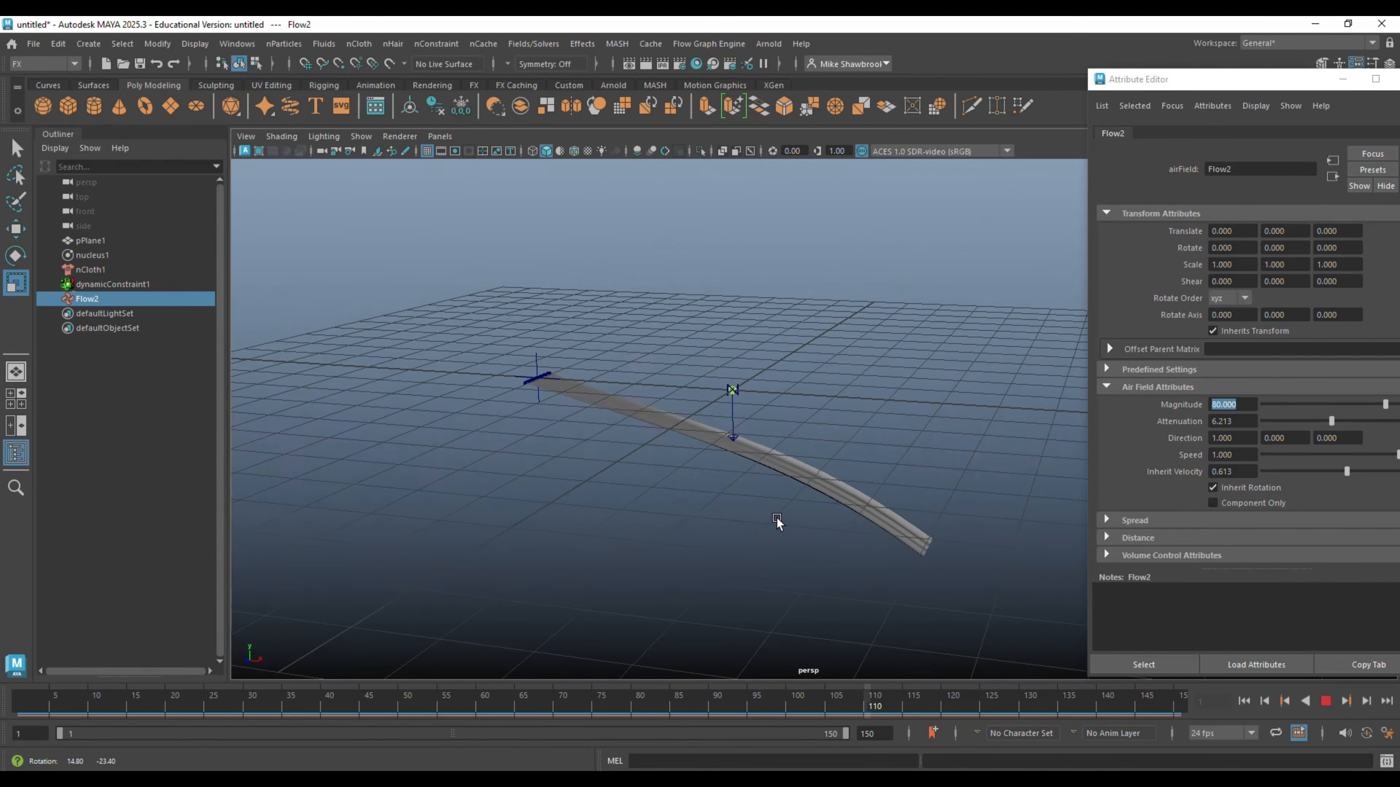
left_click(1327, 701)
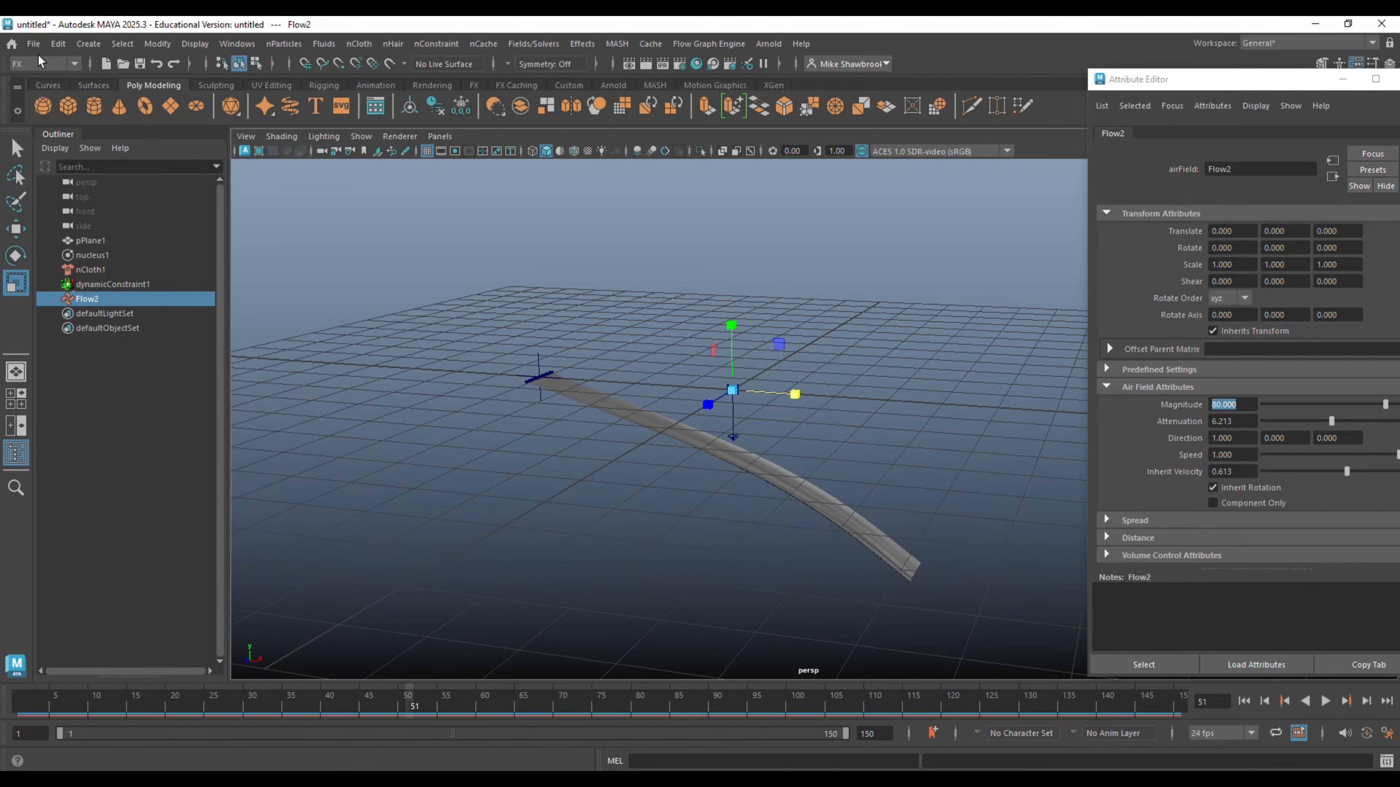
- Start a new scene without saving the current one, and close the floating attribute window
left_click(33, 44)
left_click(69, 74)
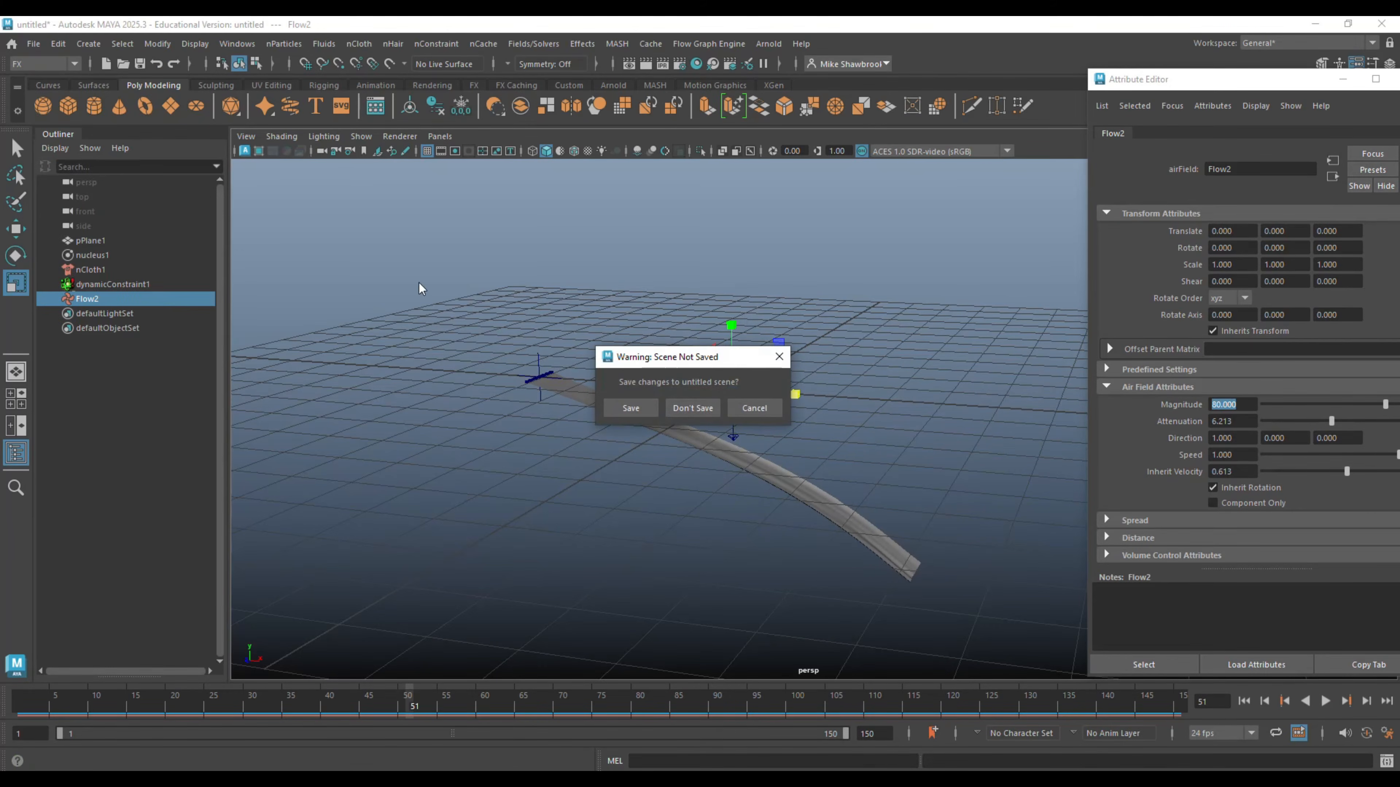
left_click(693, 408)
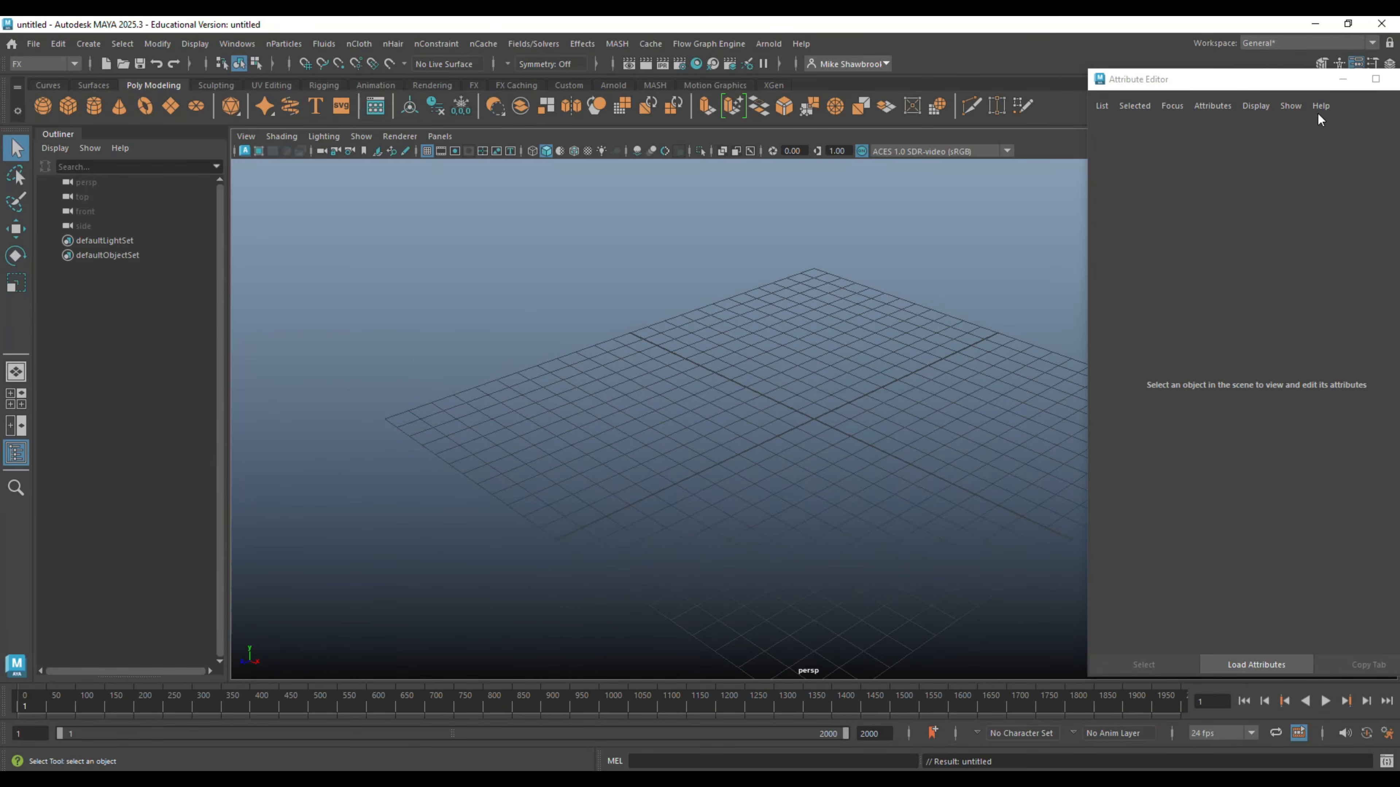
left_click_drag(1300, 88, 1122, 92)
left_click(1156, 87)
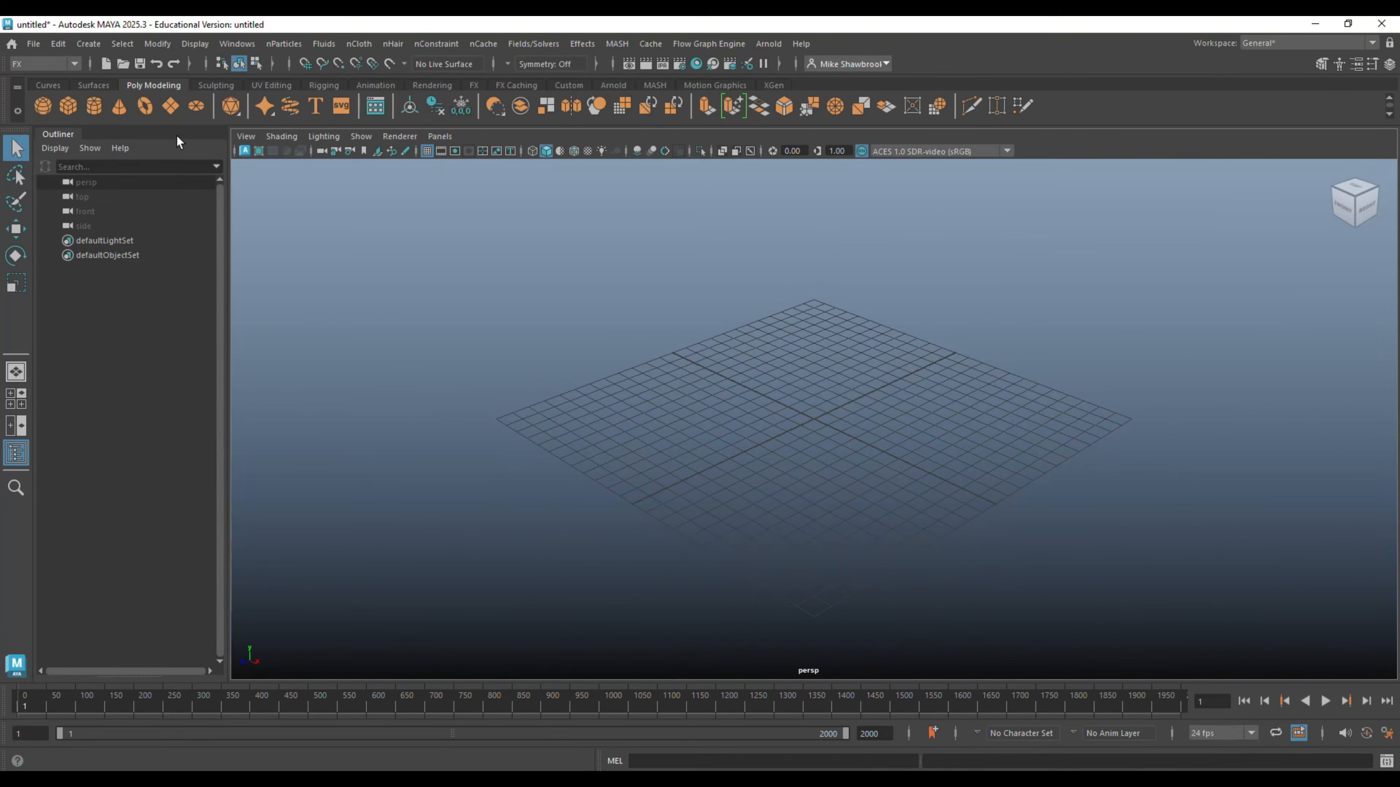
- Create a polygon plane at the origin and scale it uniformly to about 7.24
left_click(170, 106)
scroll(771, 512, "up", 2)
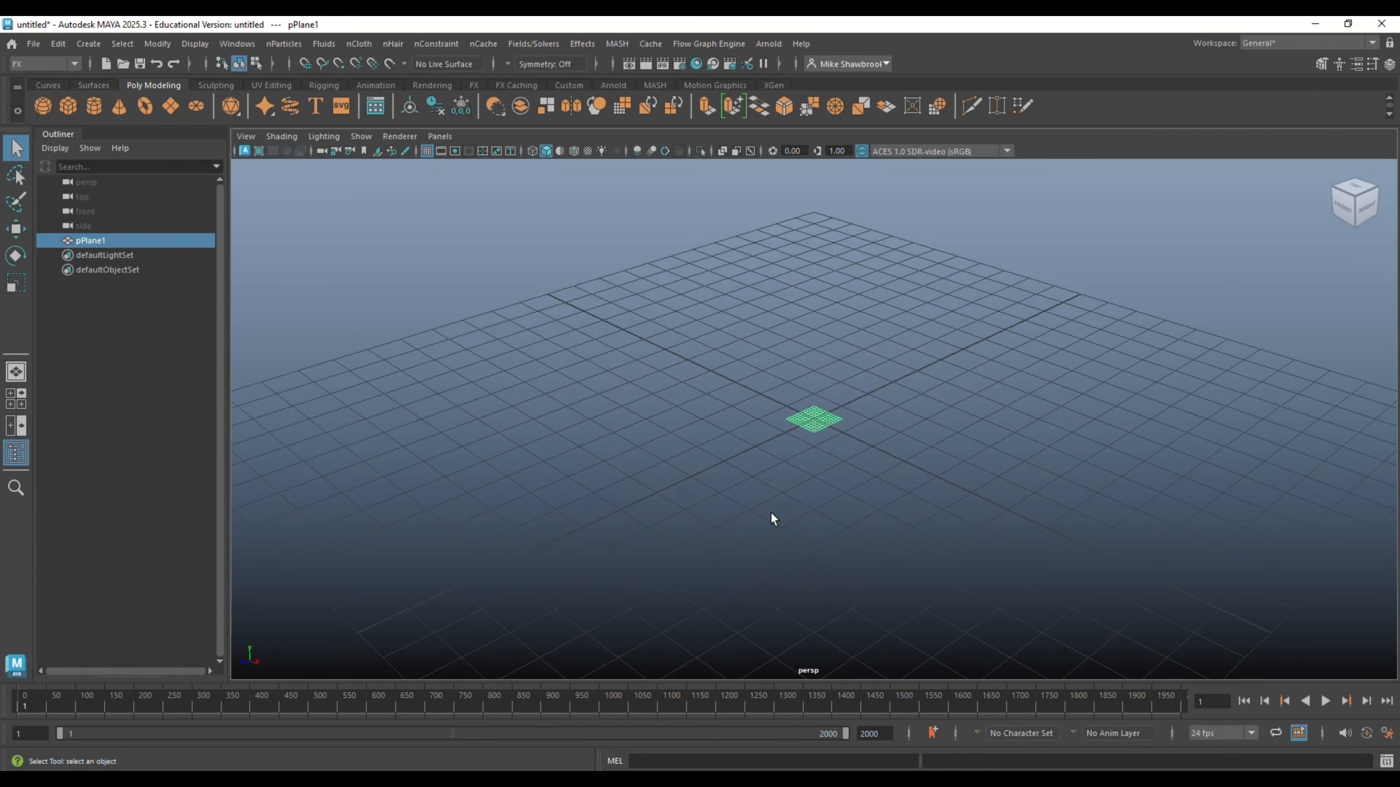
scroll(771, 513, "up", 2)
key("r")
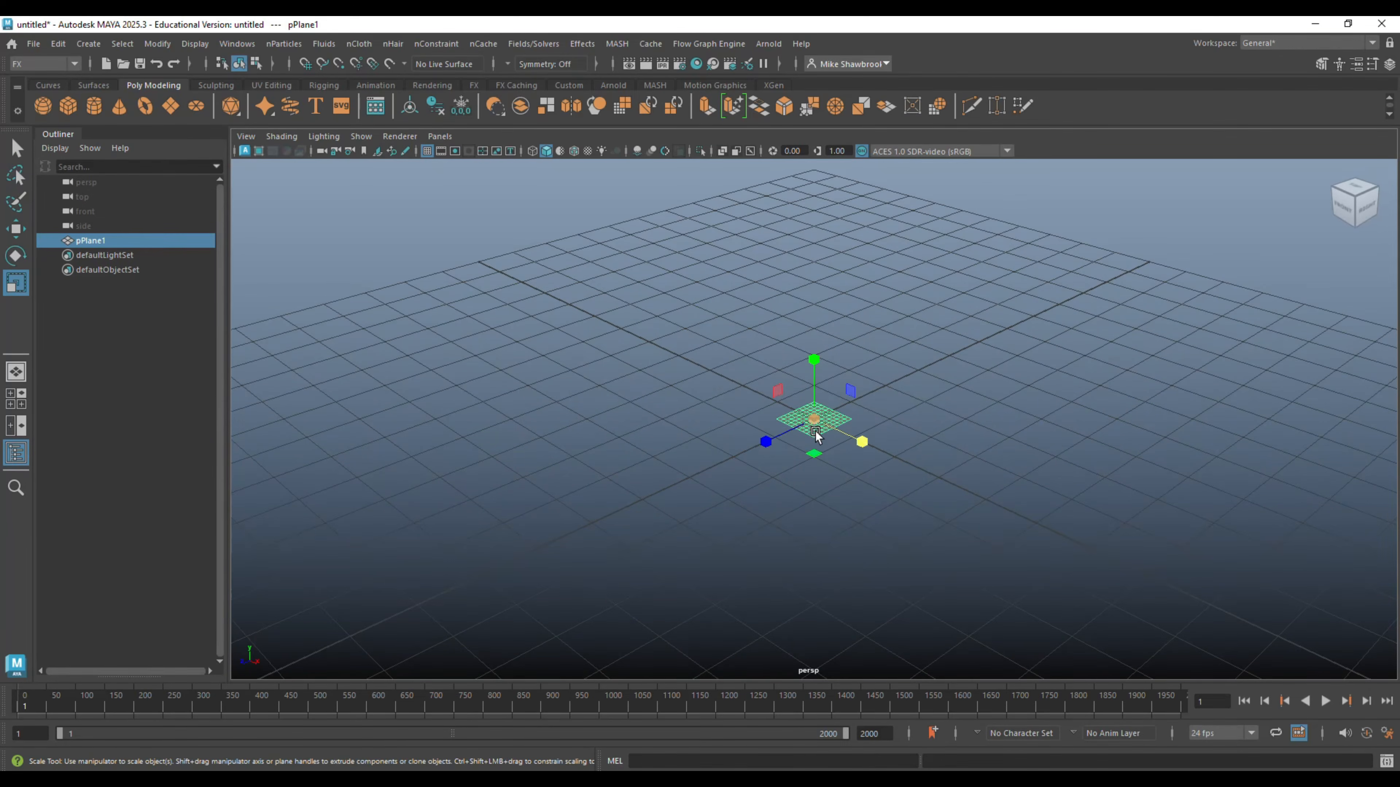
left_click_drag(814, 419, 936, 534)
left_click_drag(1052, 583, 1052, 583)
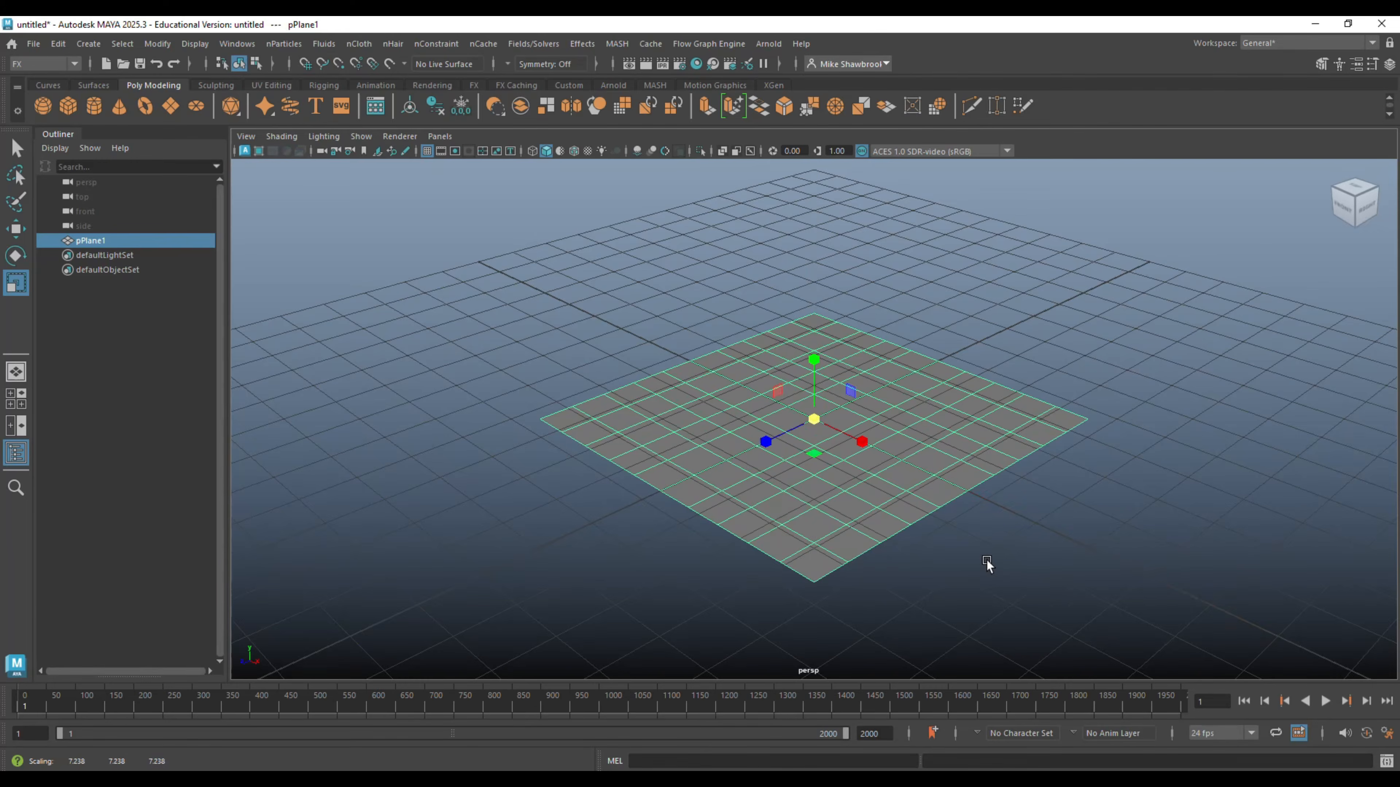
- Stretch the plane to about 13.28 along X and rotate it upright about its X axis
scroll(893, 505, "down", 5)
left_click_drag(867, 444, 911, 483)
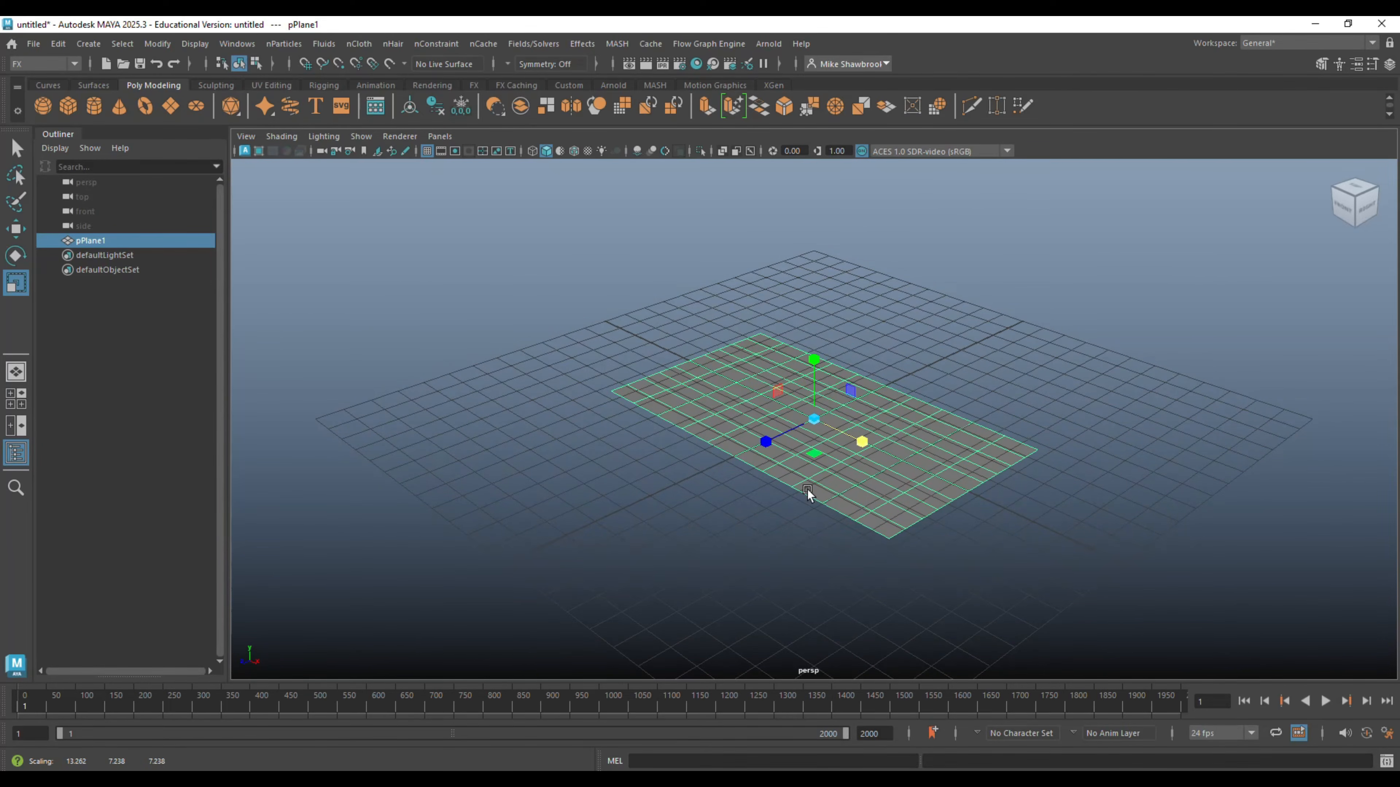
key("e")
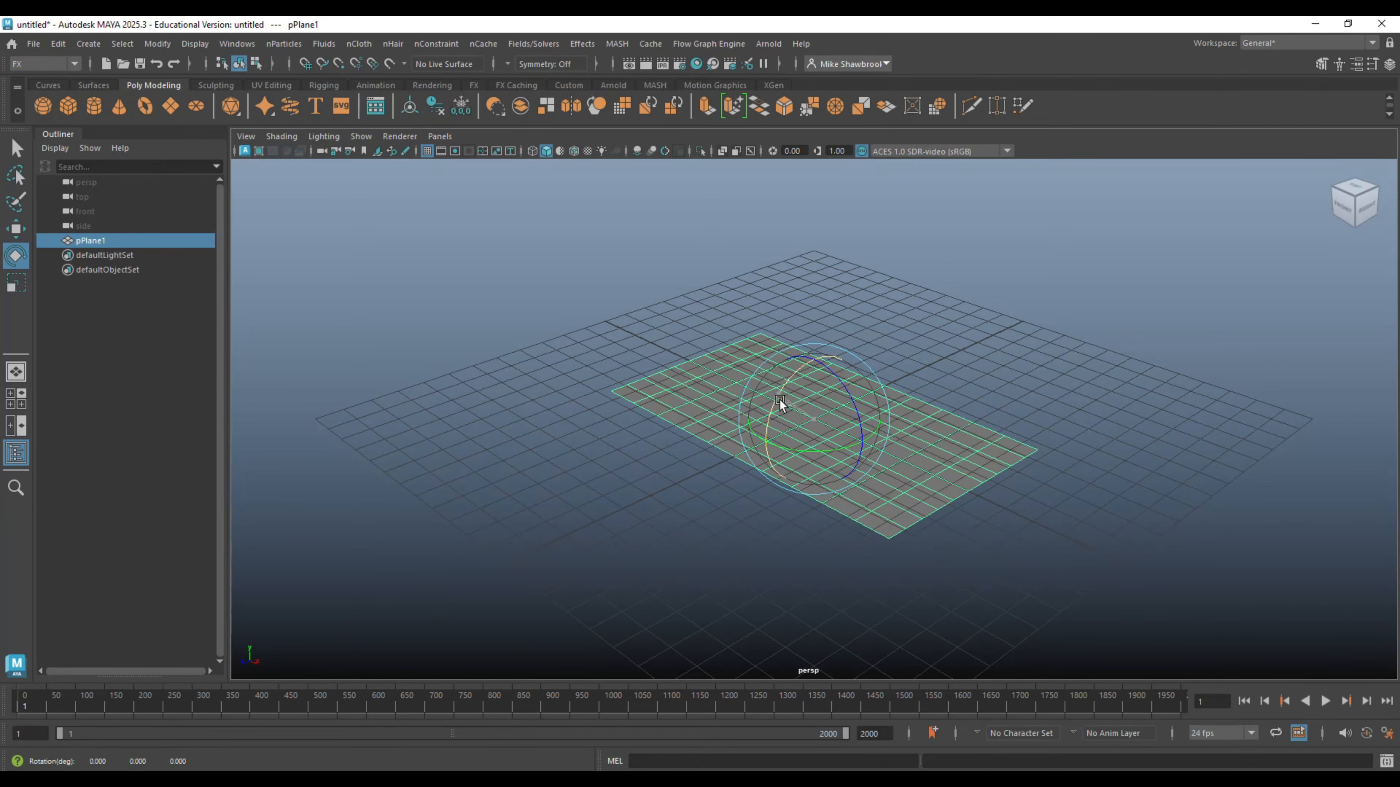
left_click_drag(780, 399, 797, 485)
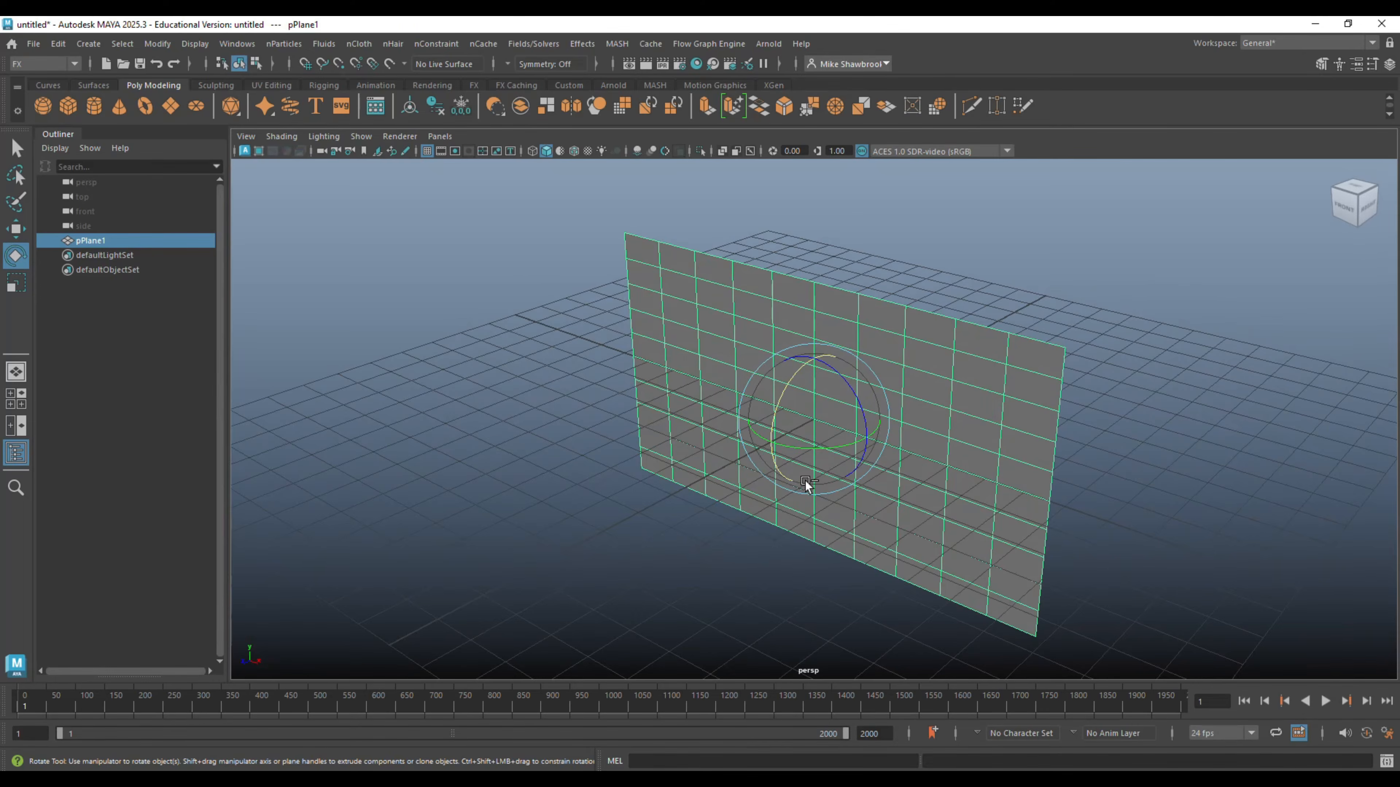
- Set the plane's subdivisions to 40 in width and 30 in height
key("ctrl+a")
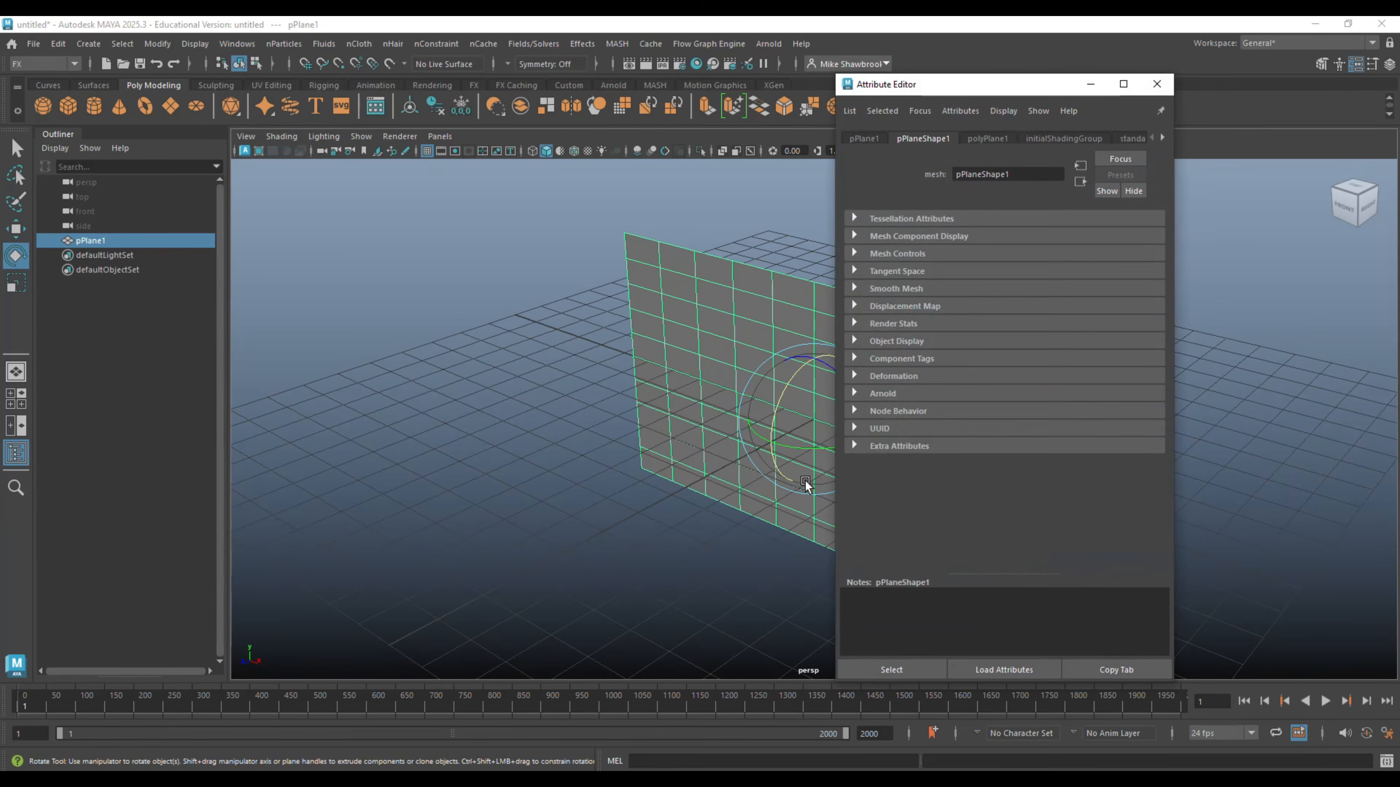
left_click(987, 139)
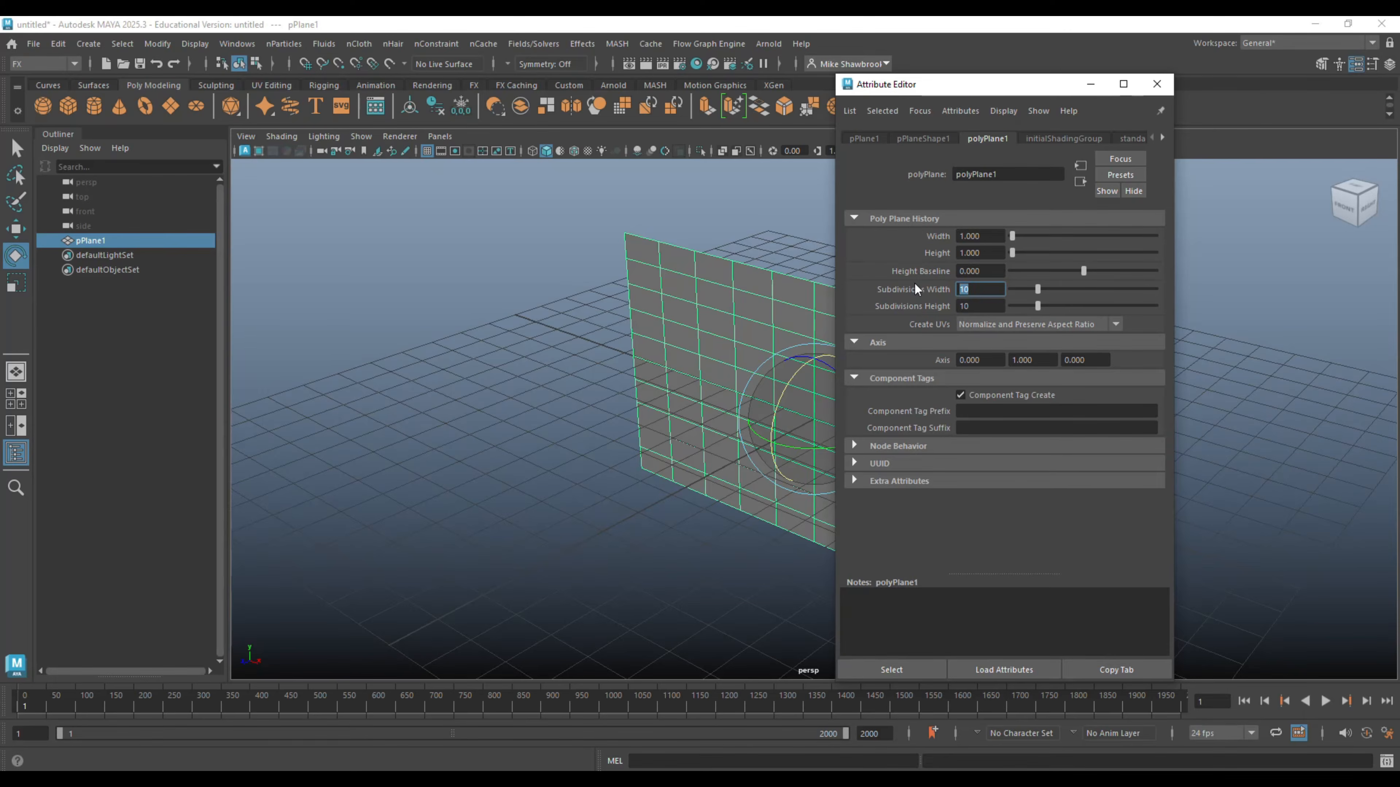
type("40")
key("Return")
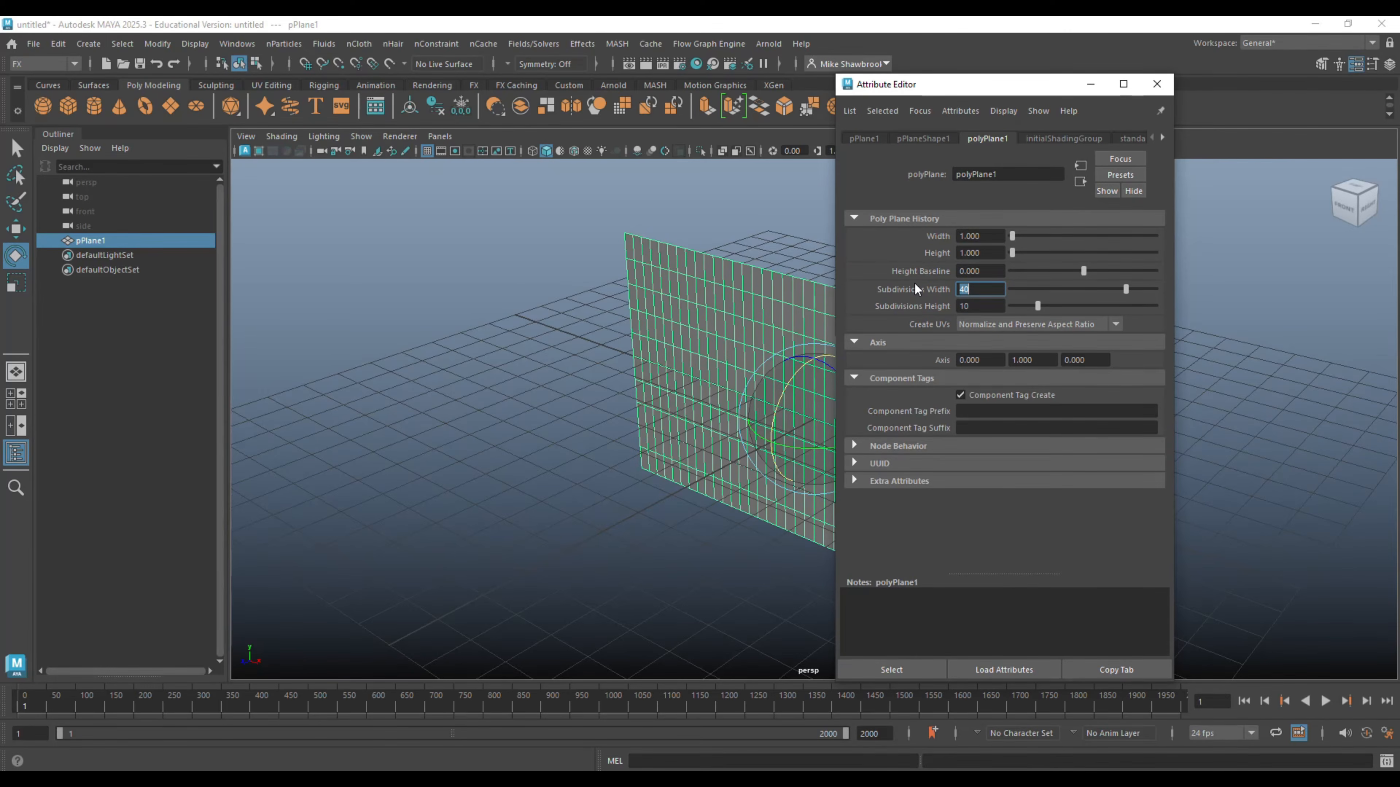
left_click(981, 306)
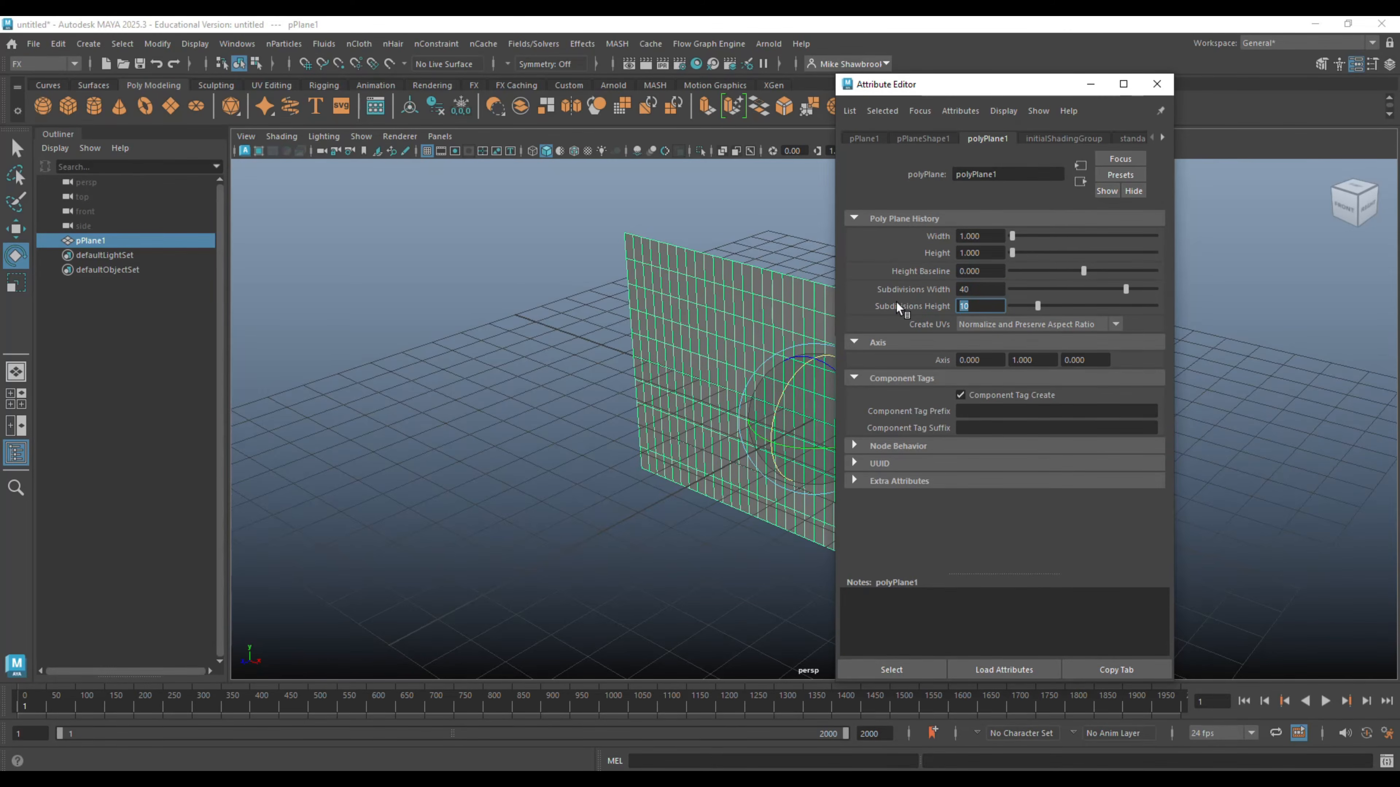
key("Return")
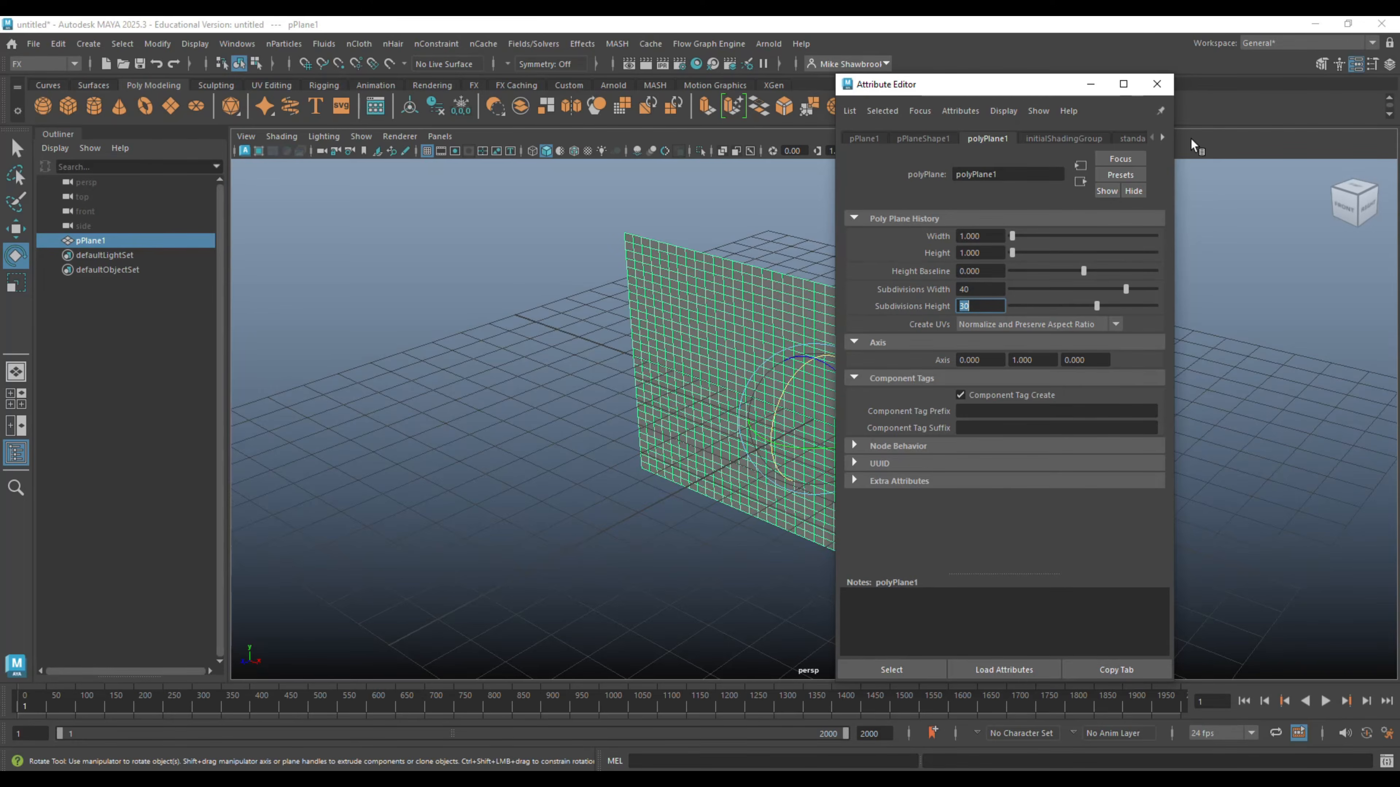
left_click(1156, 84)
- Convert the upright plane into an nCloth object
left_click_drag(1177, 409, 1221, 419, "alt")
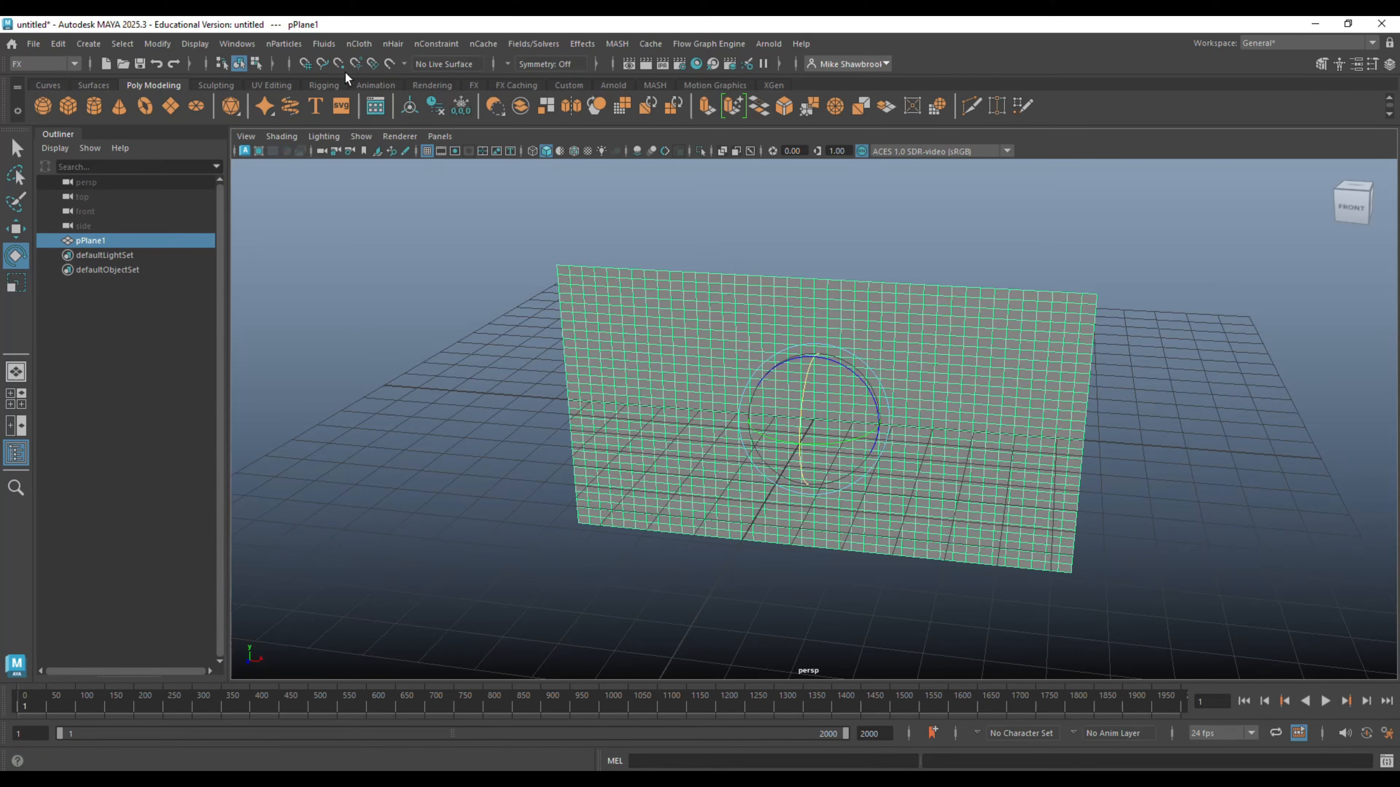
left_click(365, 47)
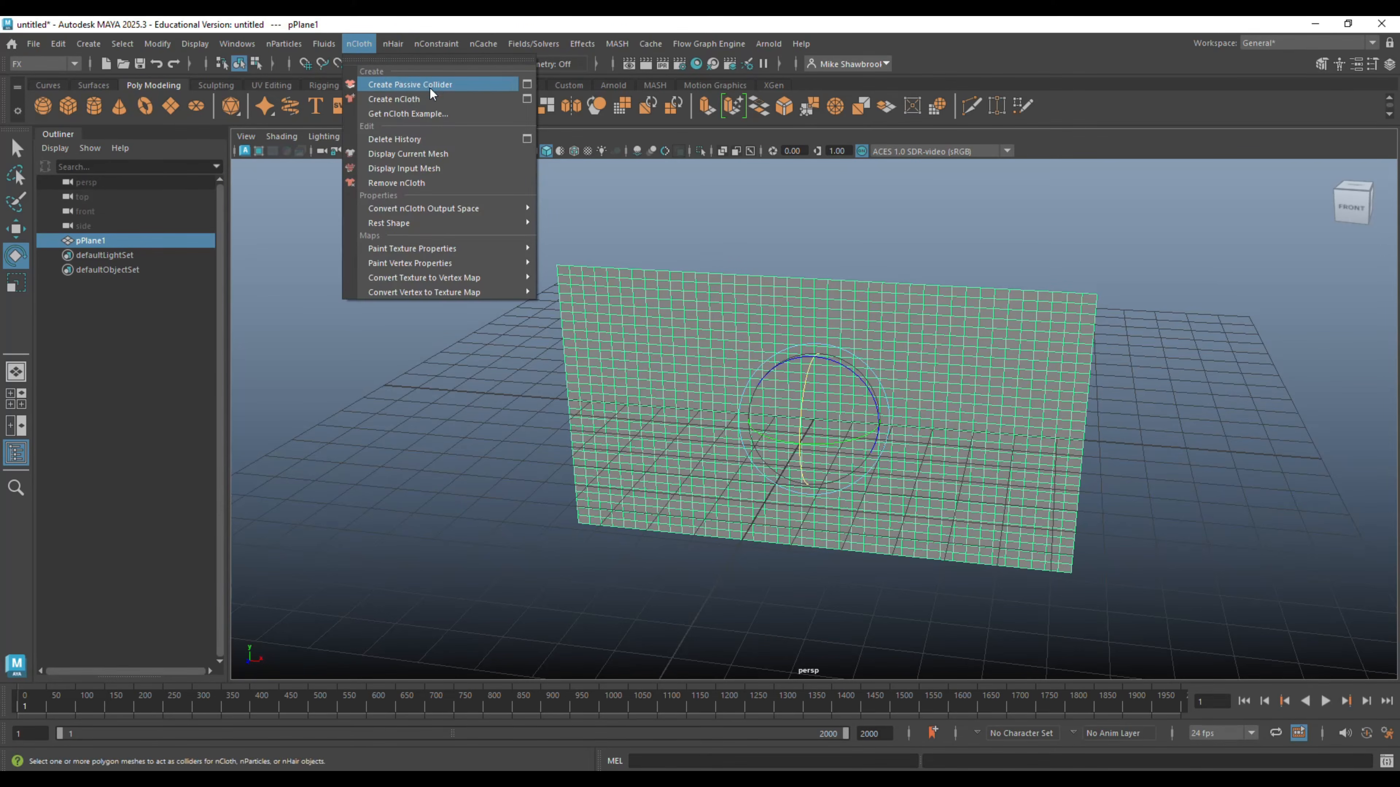
left_click(423, 98)
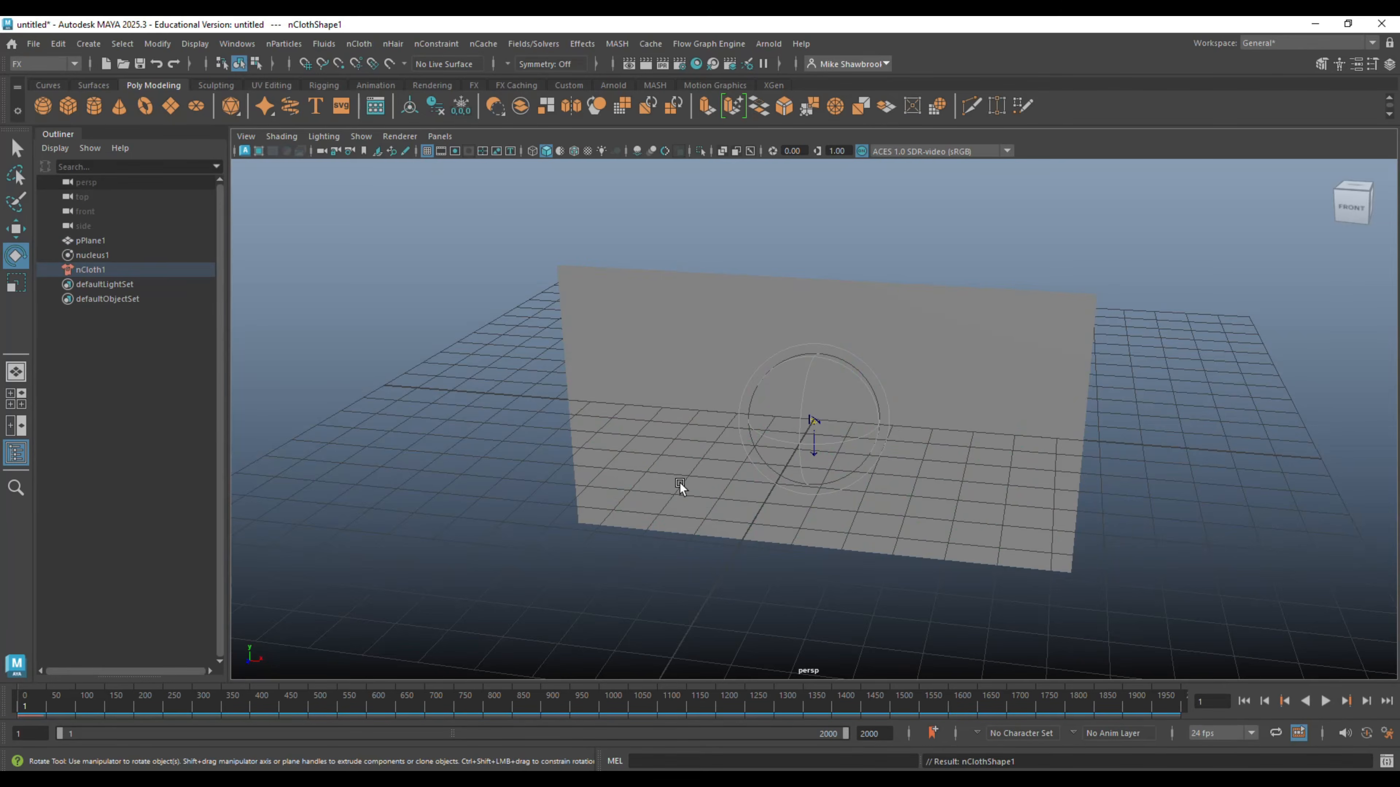
- Pin the cloth sheet's four corner vertices in place with a Transform Constraint
left_click_drag(679, 482, 700, 467, "alt")
left_click(694, 314)
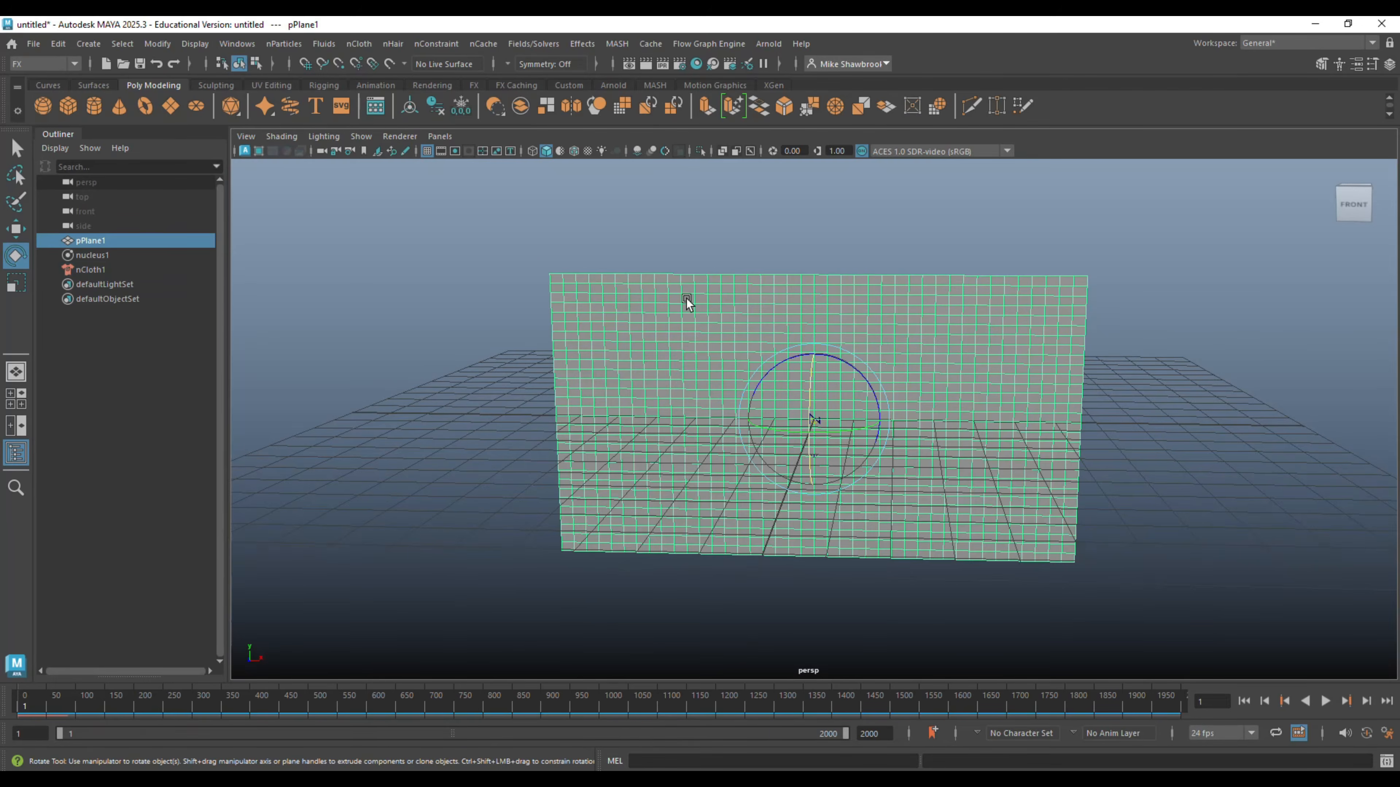
right_click(686, 301)
right_click_drag(633, 298, 632, 297)
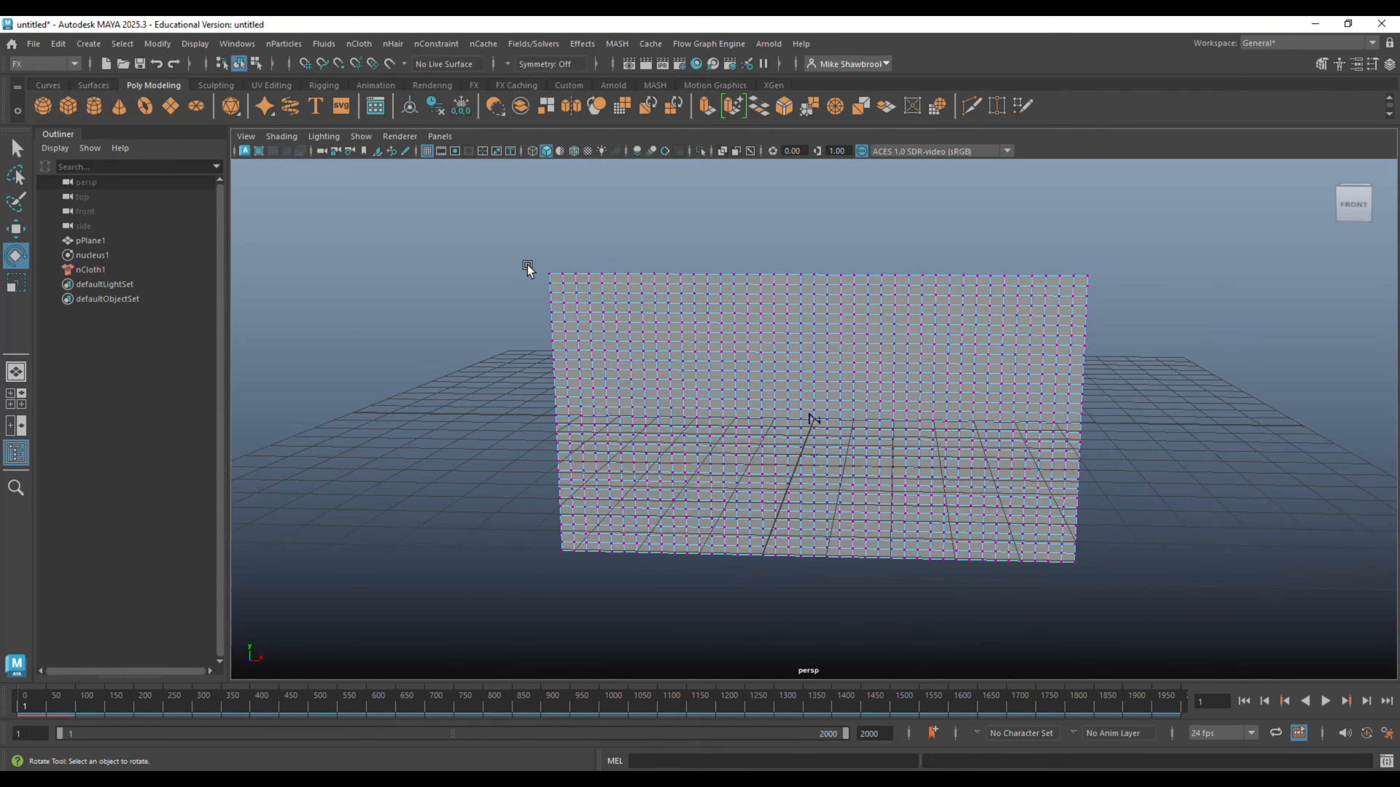
left_click_drag(554, 278, 555, 279)
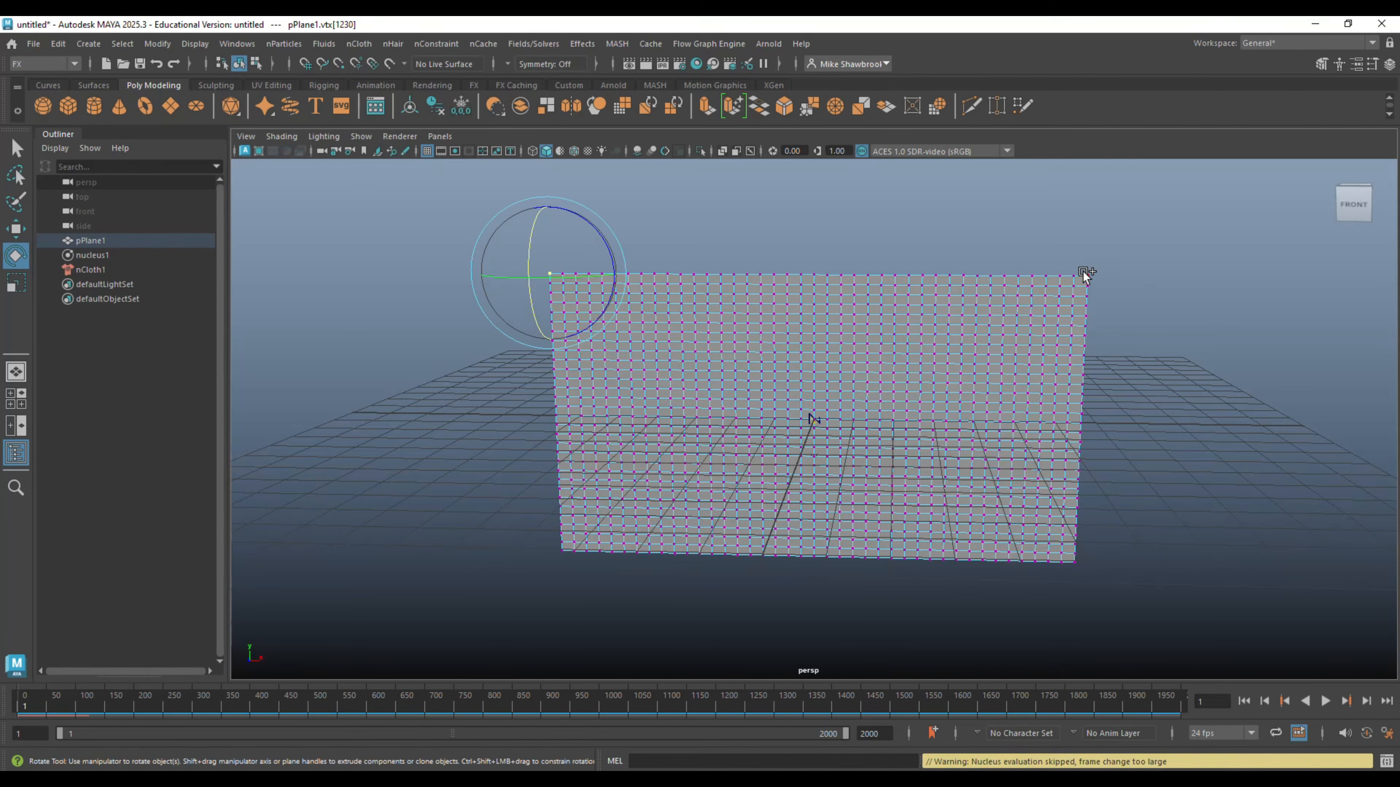
left_click_drag(1082, 267, 1094, 279, "shift")
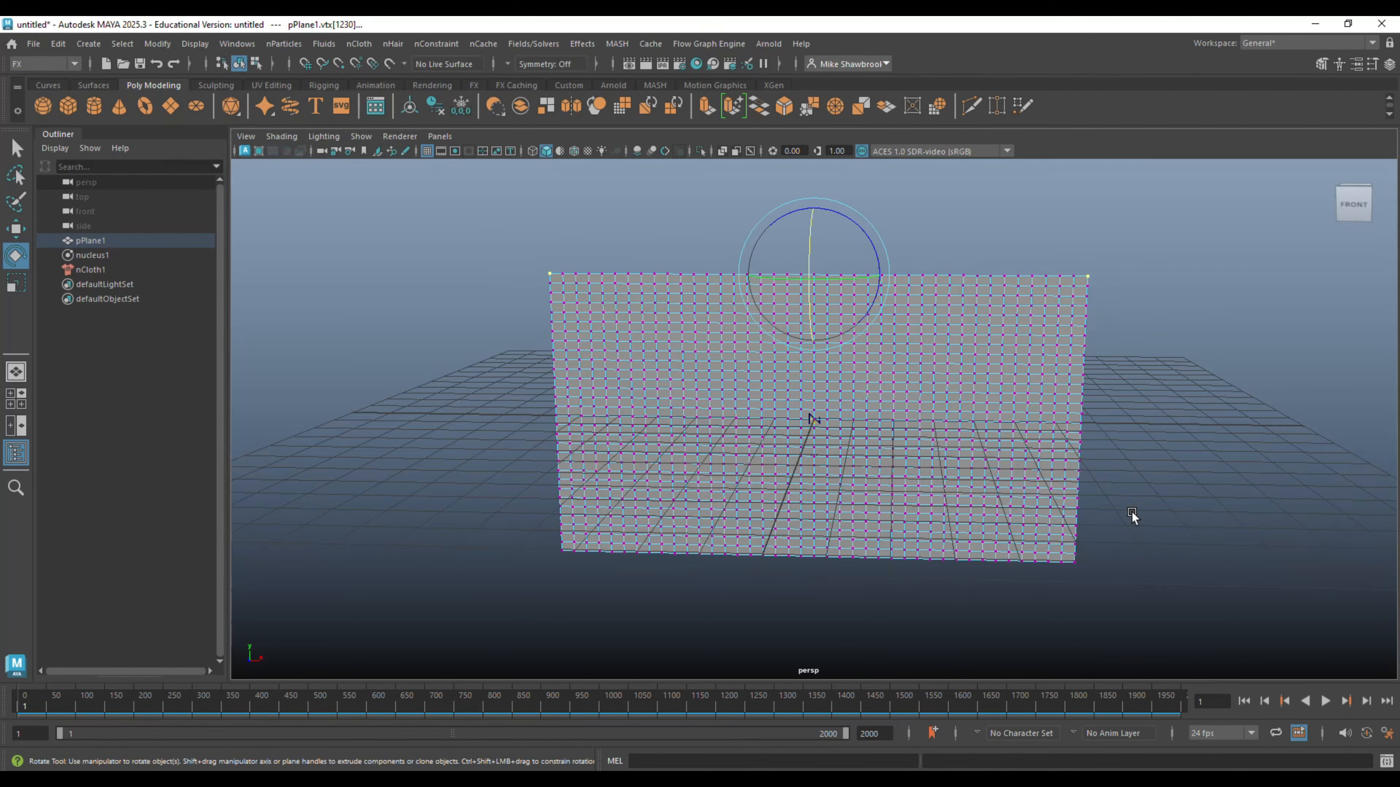
left_click(1071, 559, "shift")
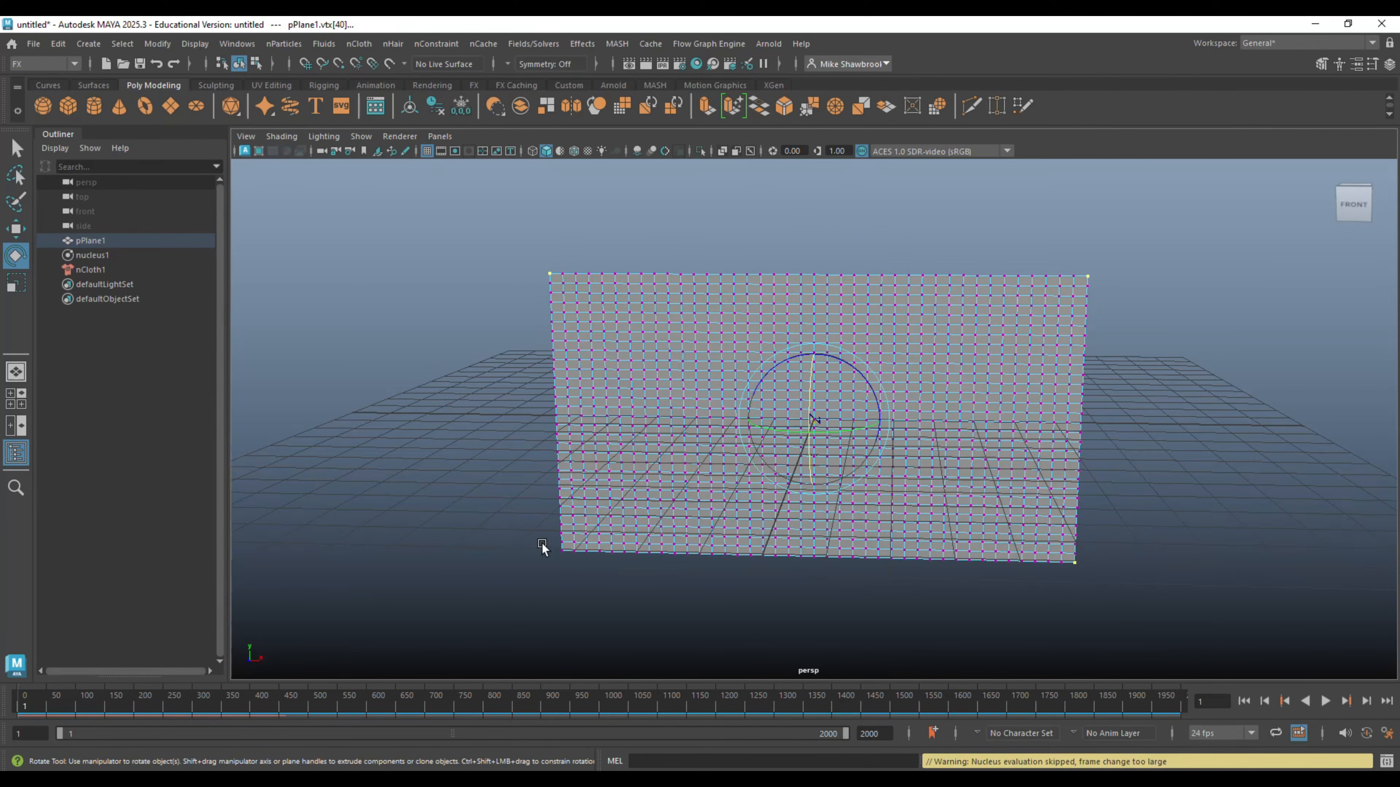
left_click_drag(548, 549, 565, 581, "shift")
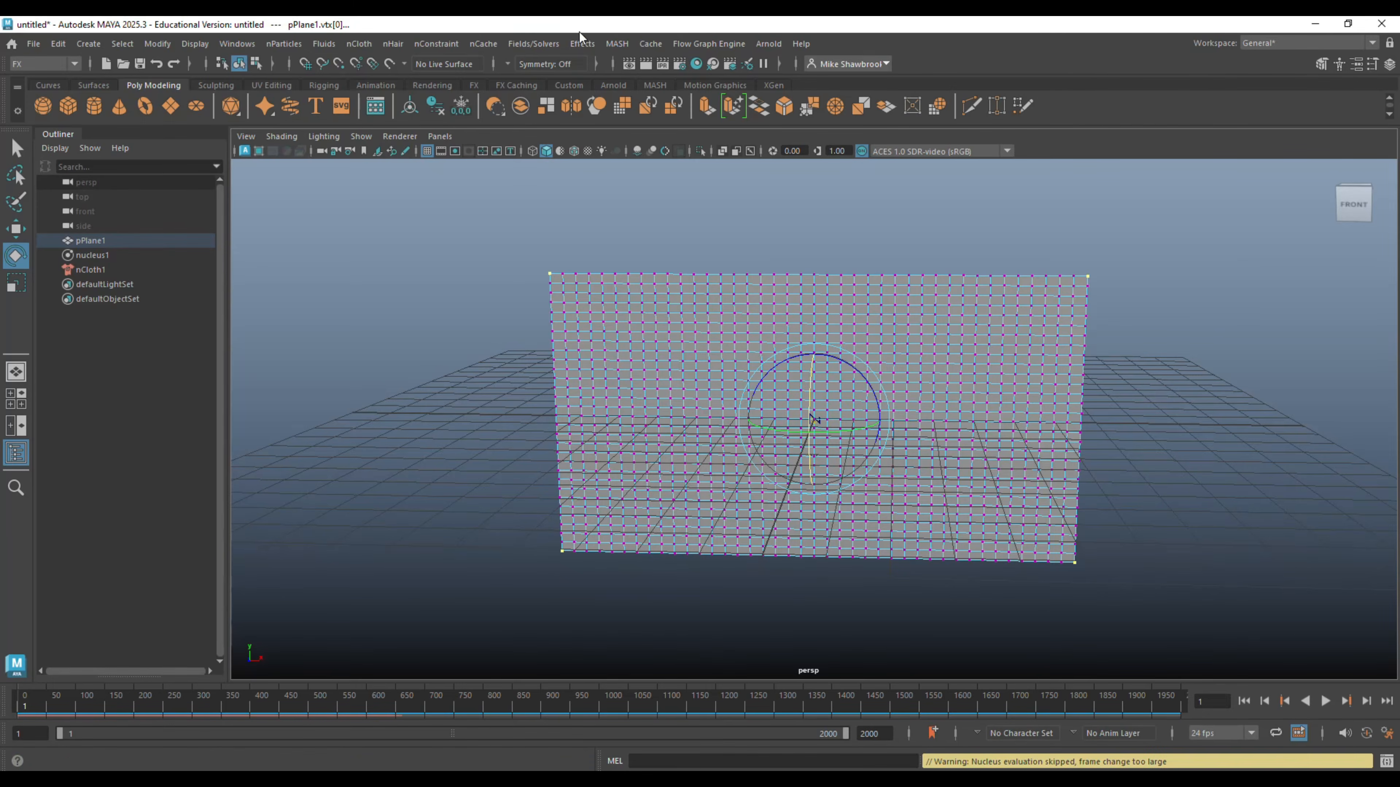
left_click(439, 46)
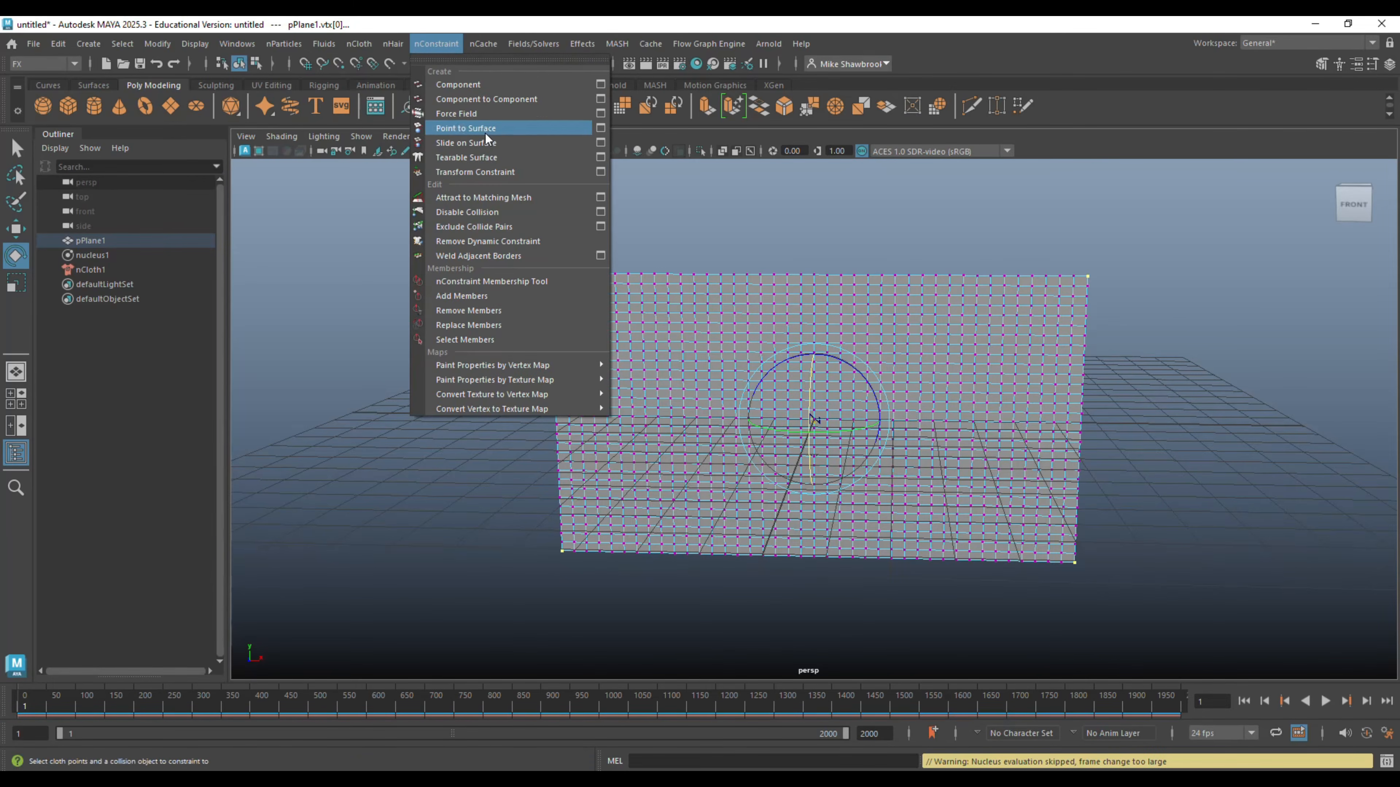
left_click(530, 172)
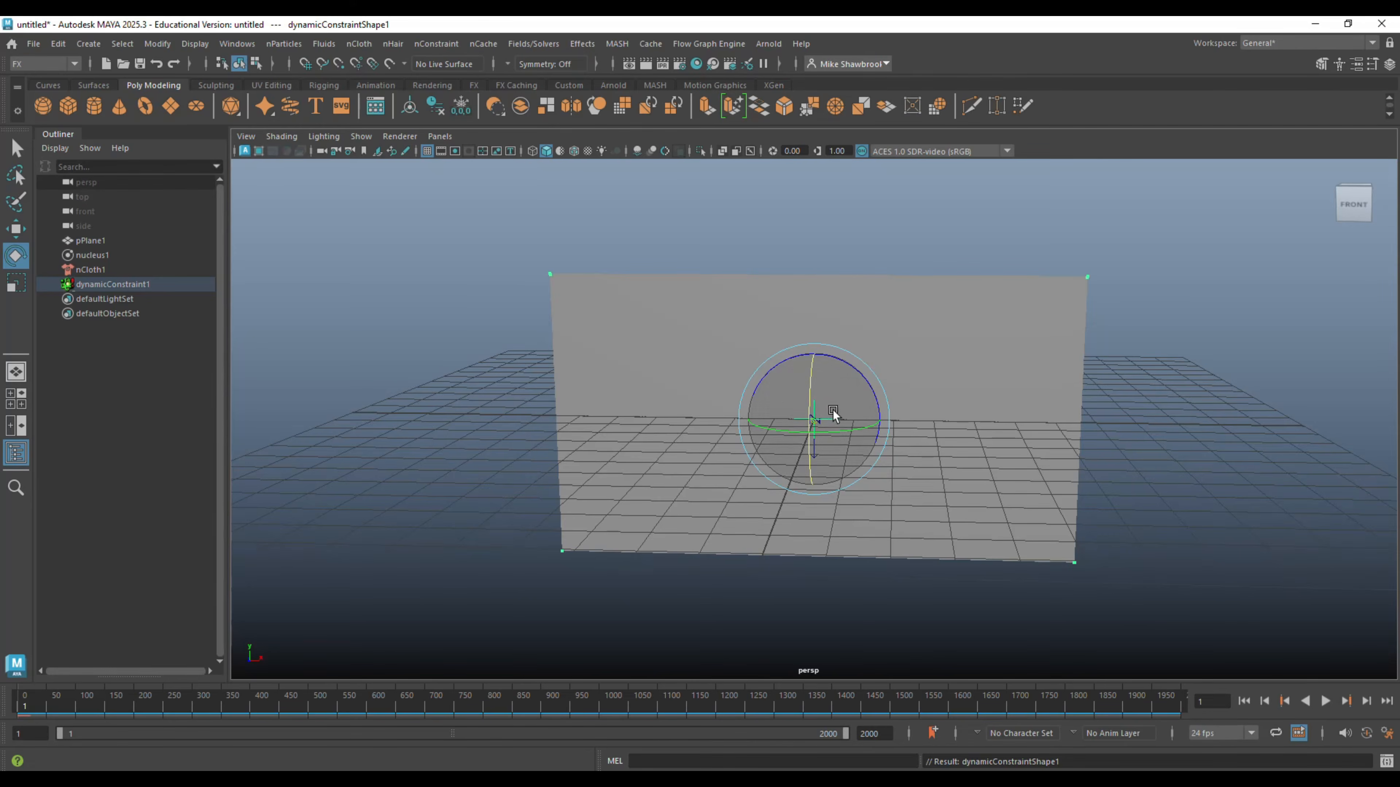
- Play the simulation from an angled view to check how the corner-pinned cloth drapes, and stop playback
left_click_drag(809, 419, 967, 486, "alt")
middle_click_drag(968, 486, 908, 449, "alt")
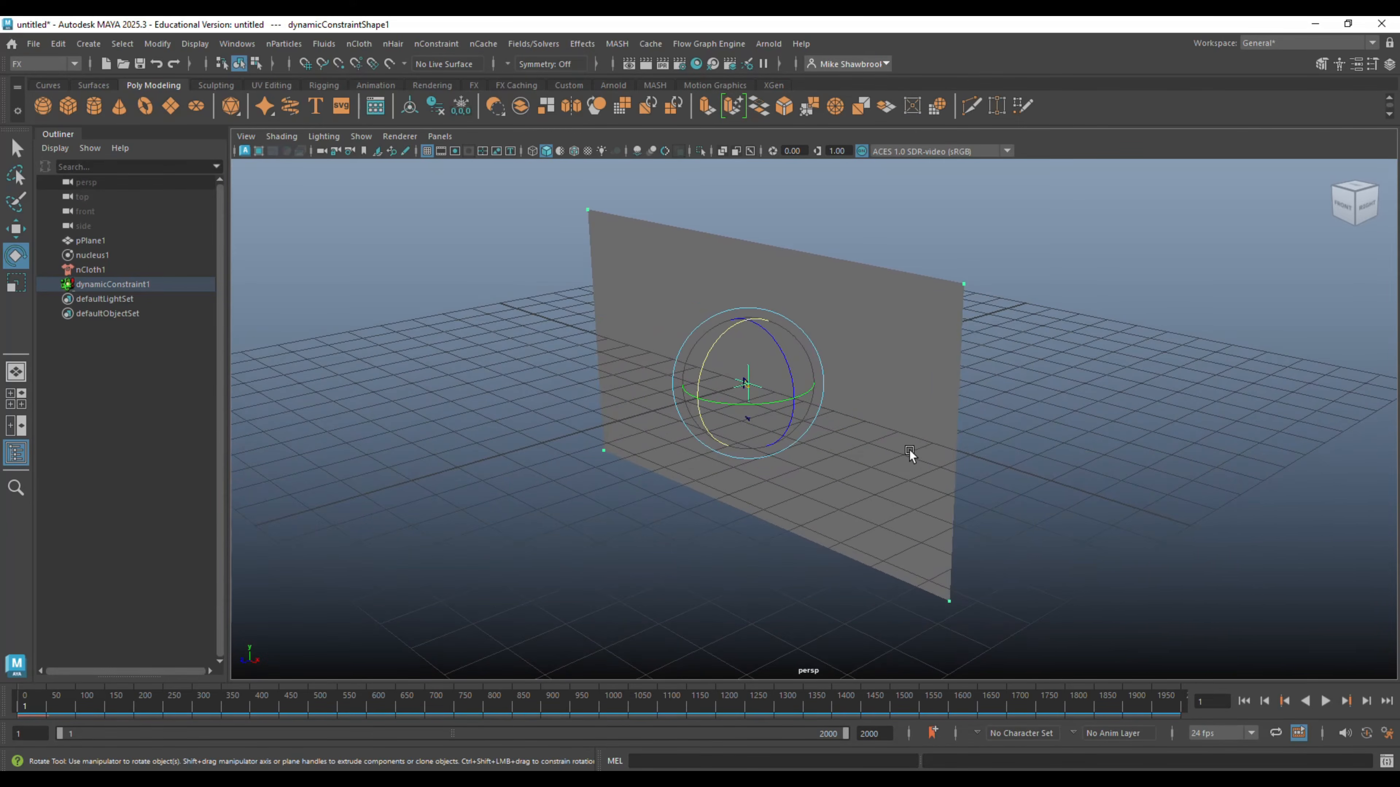
left_click(1326, 701)
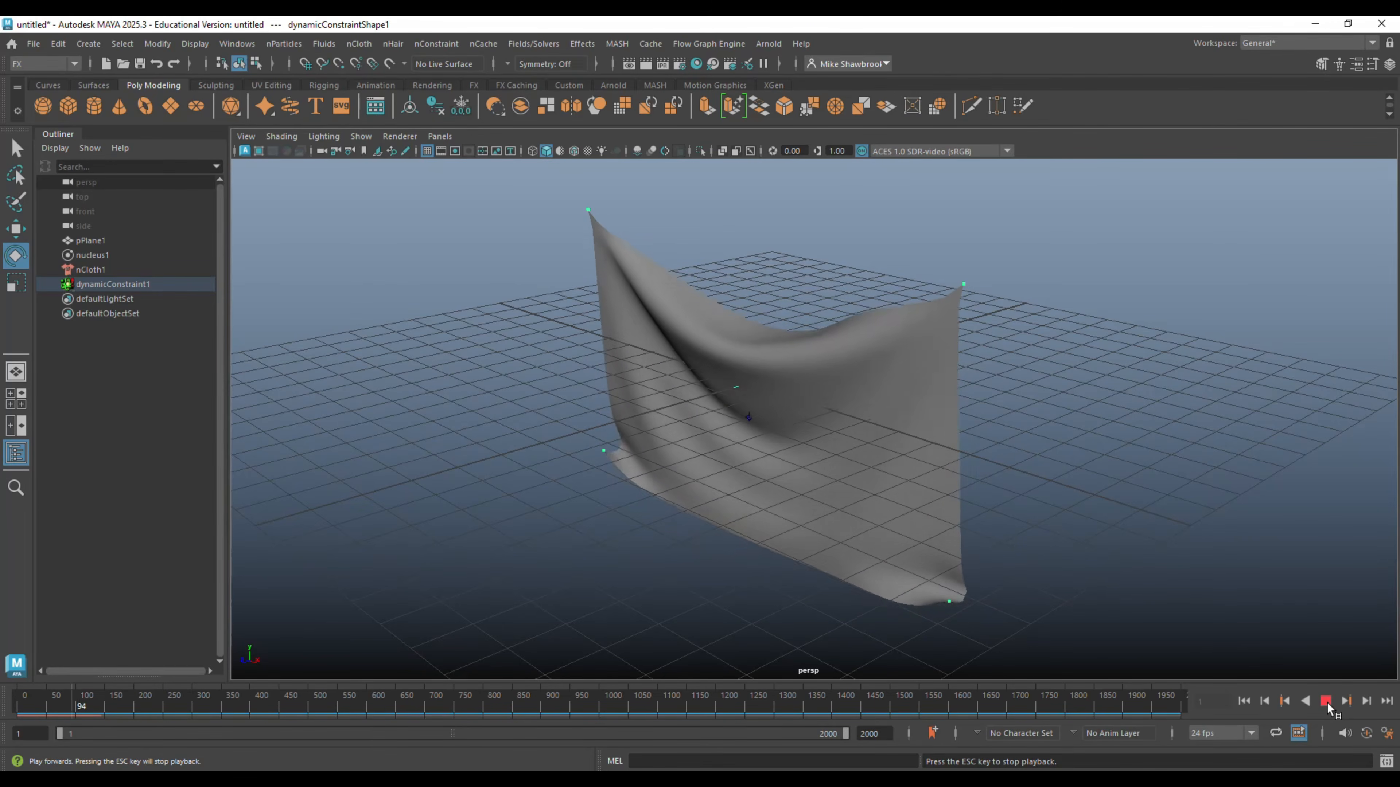
left_click(1326, 703)
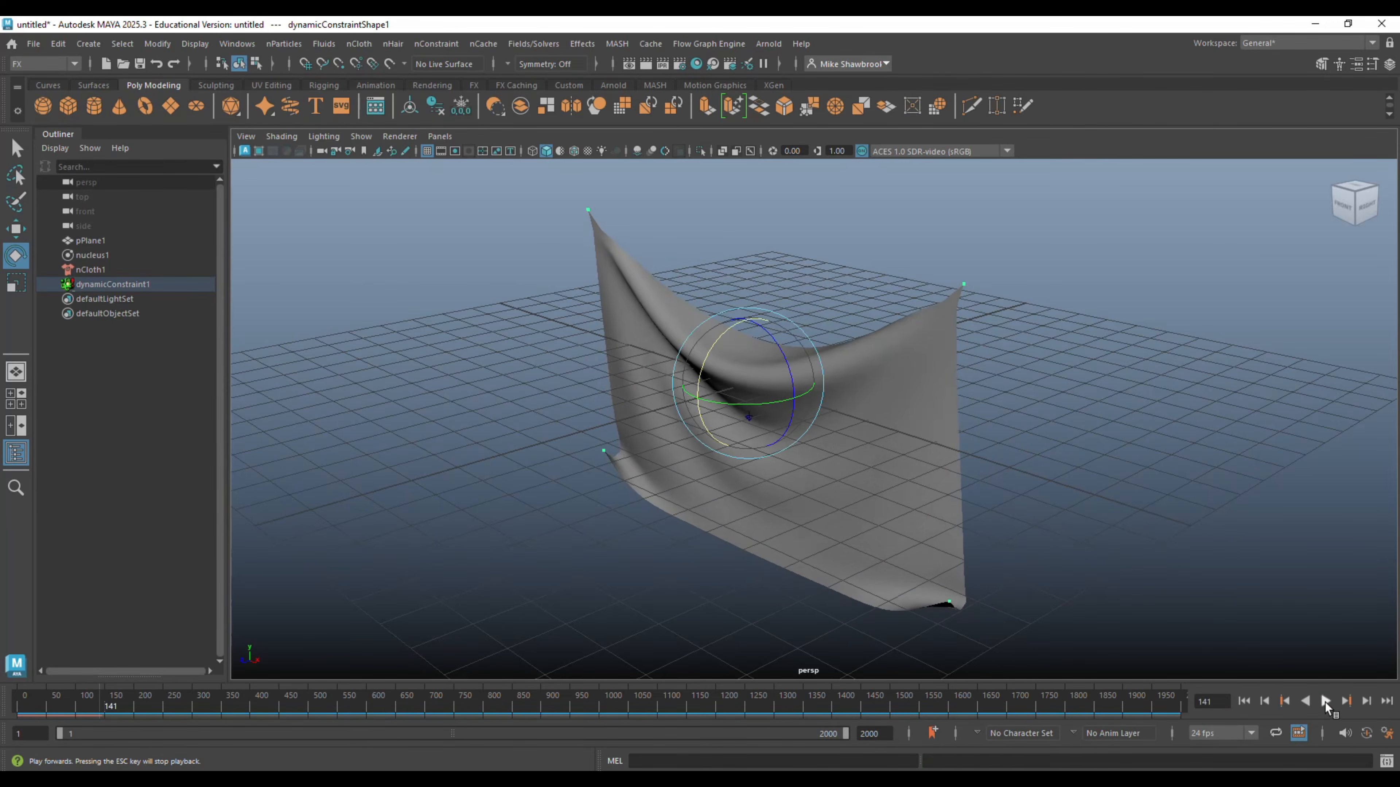
- Add an Air field named Flow to the cloth sheet with magnitude 100, attenuation 6.213 and direction 0, 1, 0
left_click(872, 372)
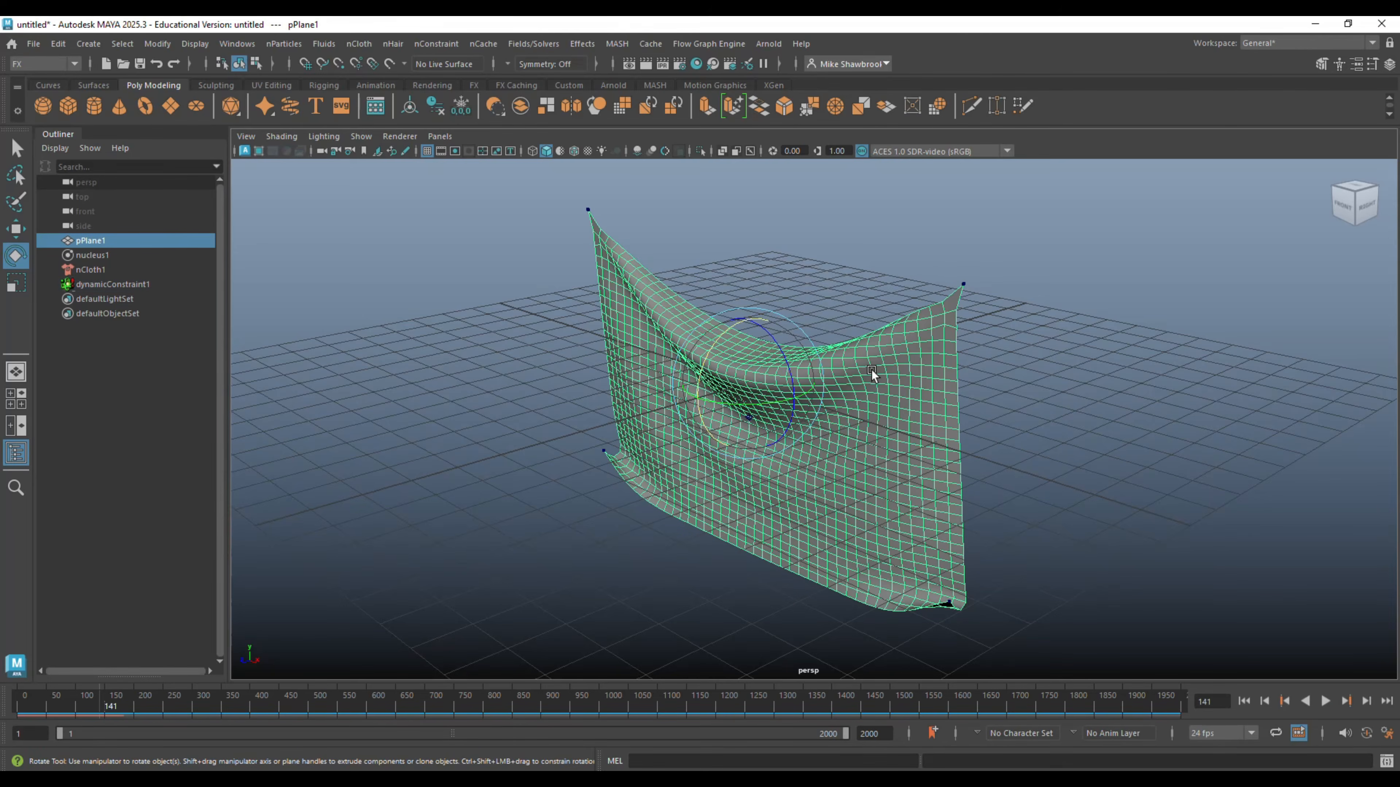
left_click(533, 39)
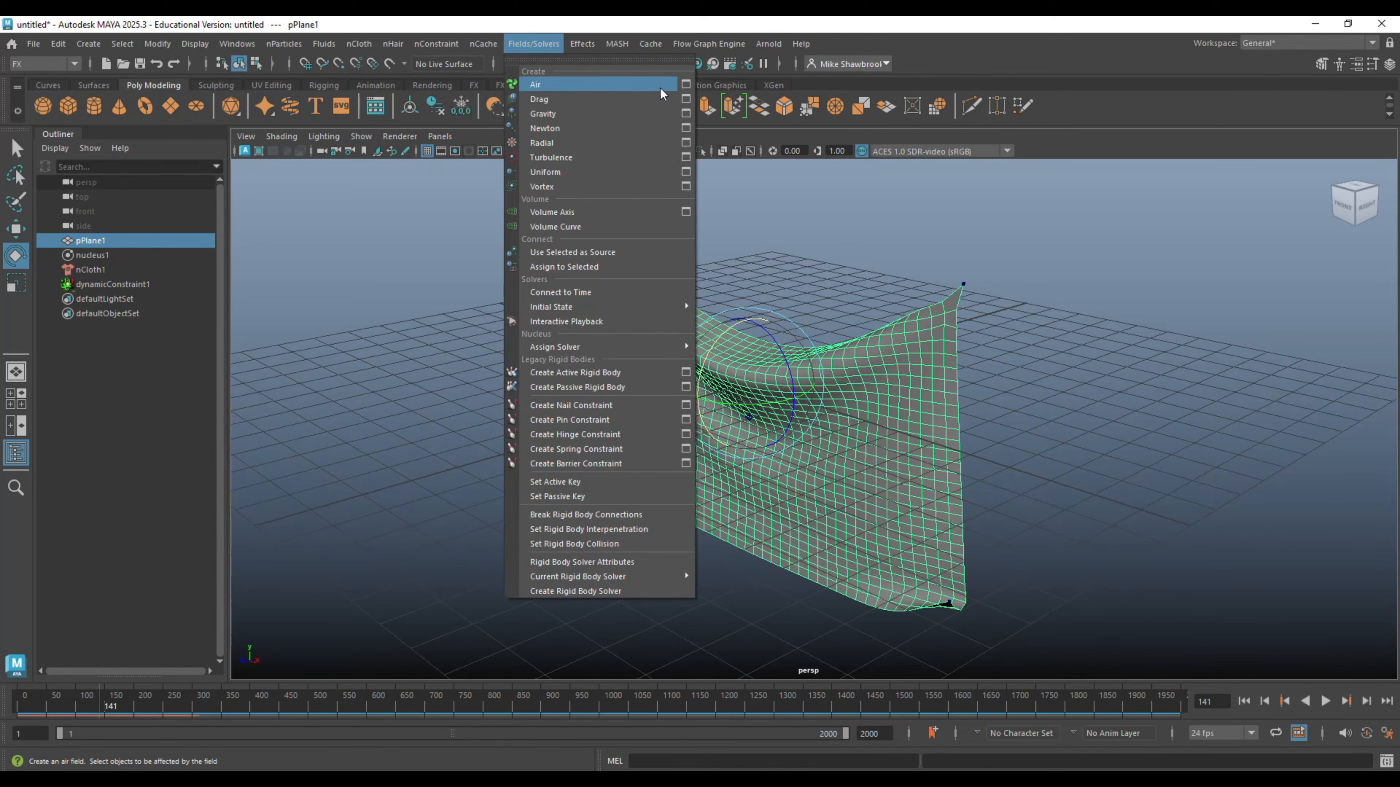
left_click(686, 85)
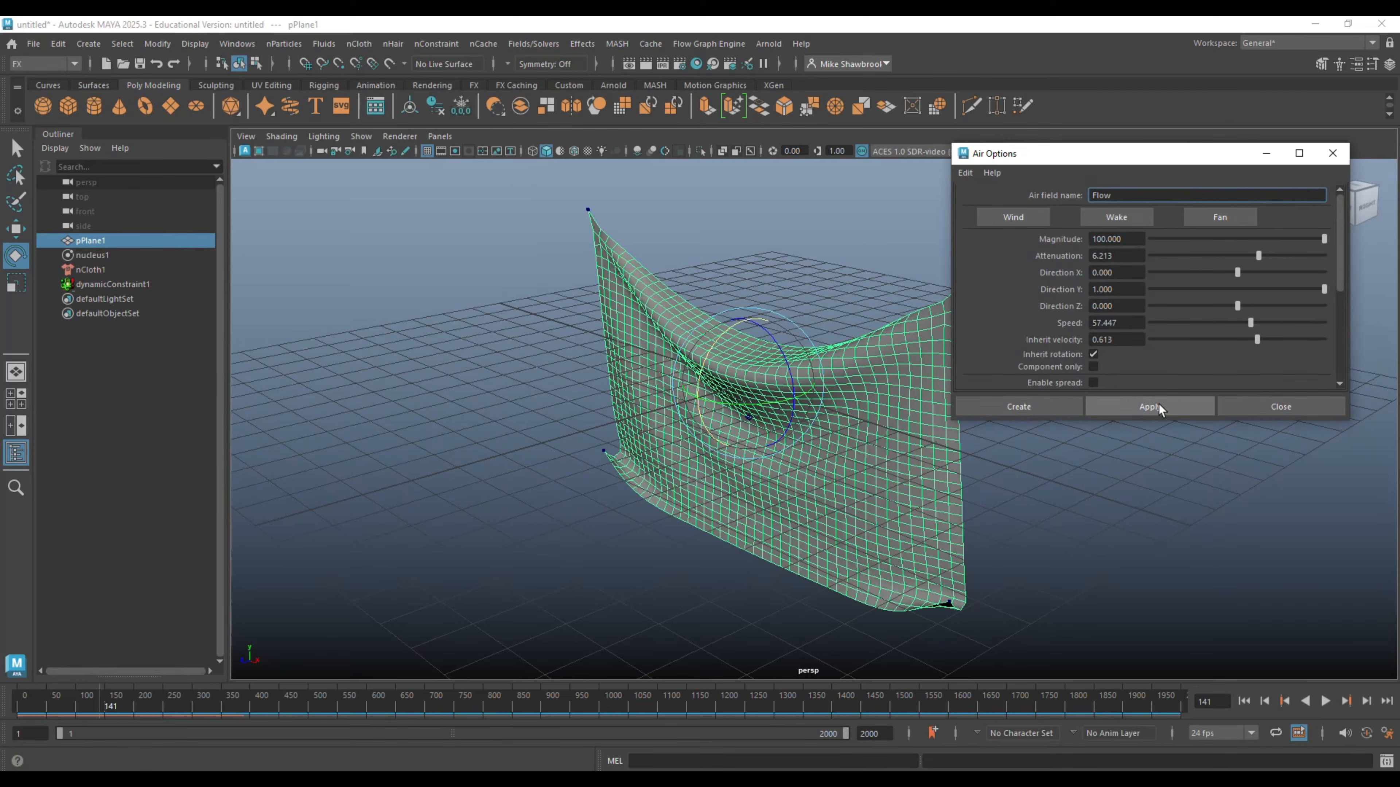
left_click(1048, 407)
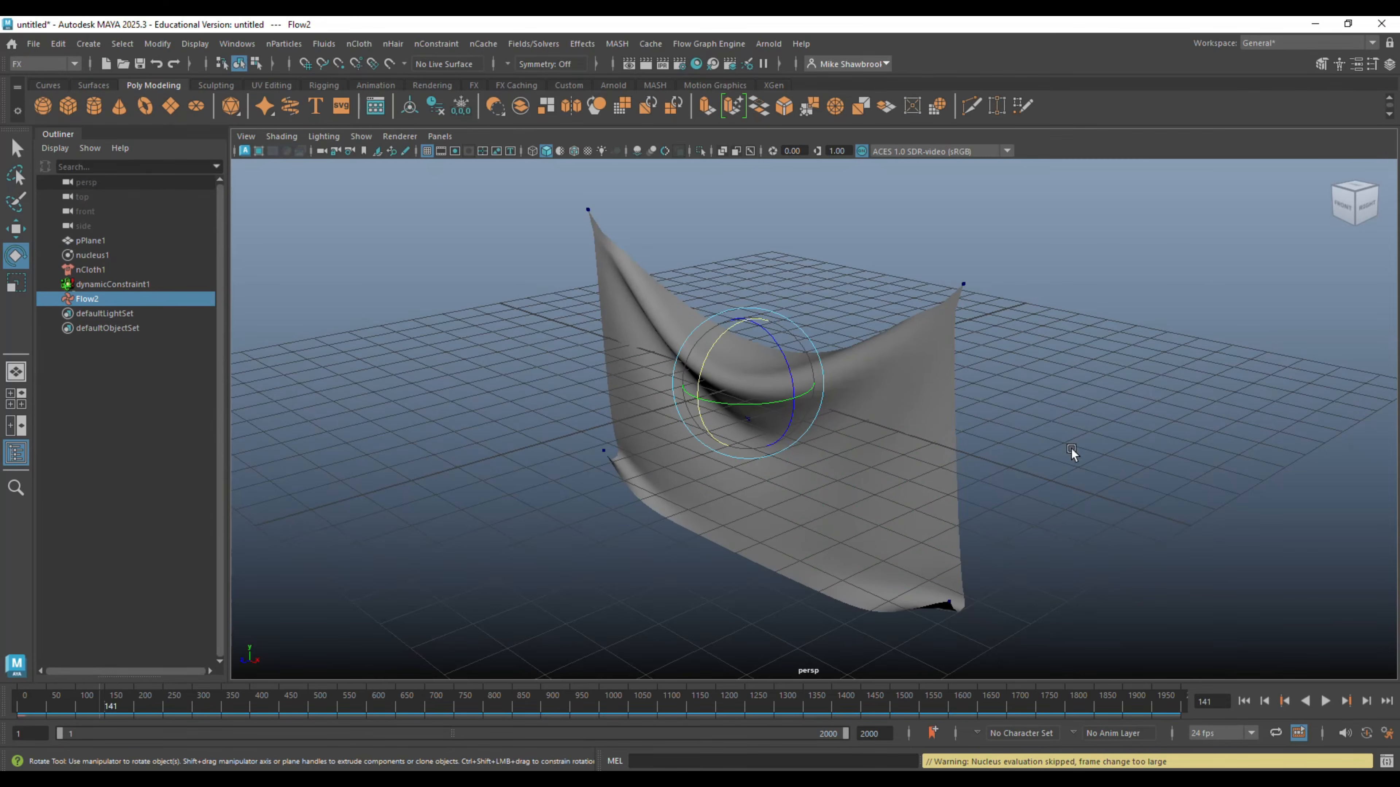
- Replay the simulation from the first frame to check the air field's effect on the cloth, and return to the start
left_click(1326, 702)
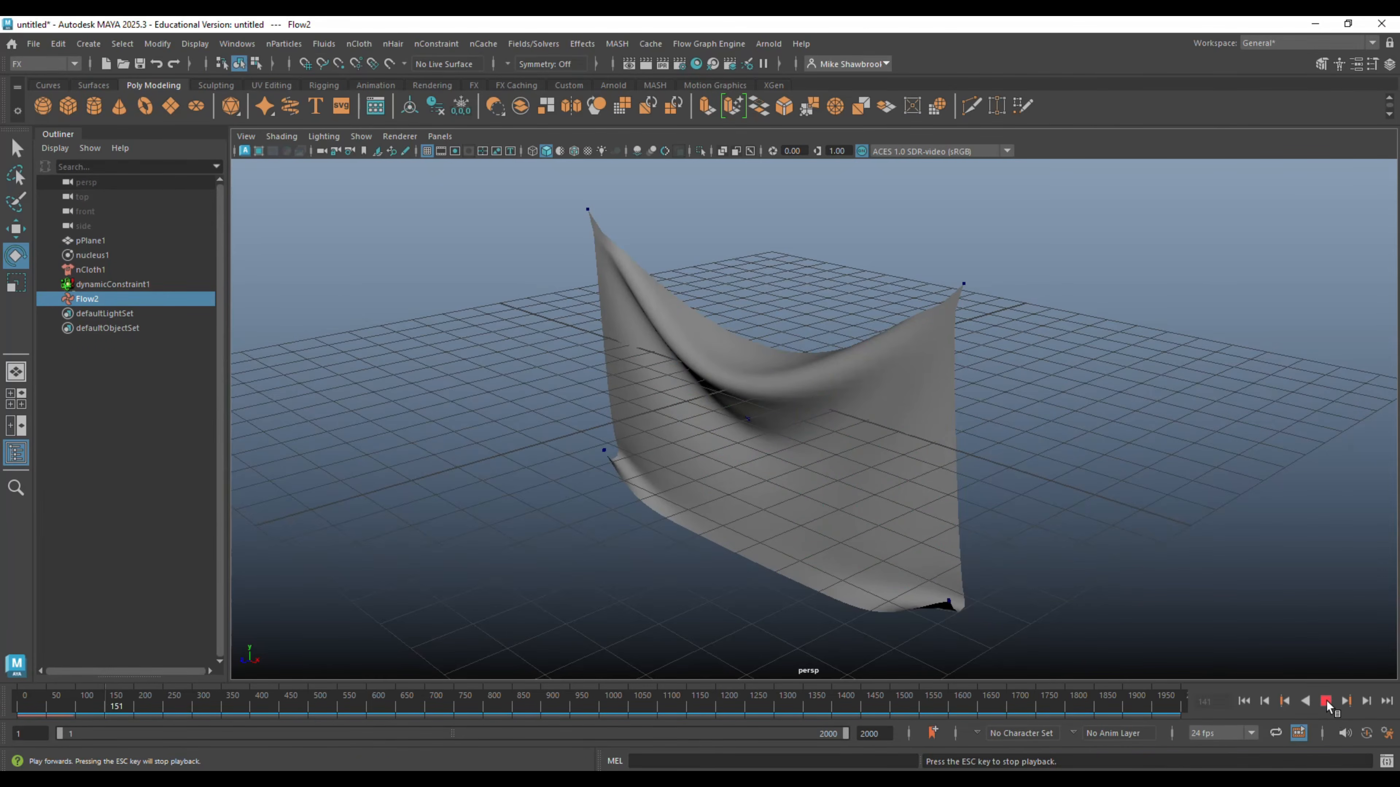
left_click(1243, 701)
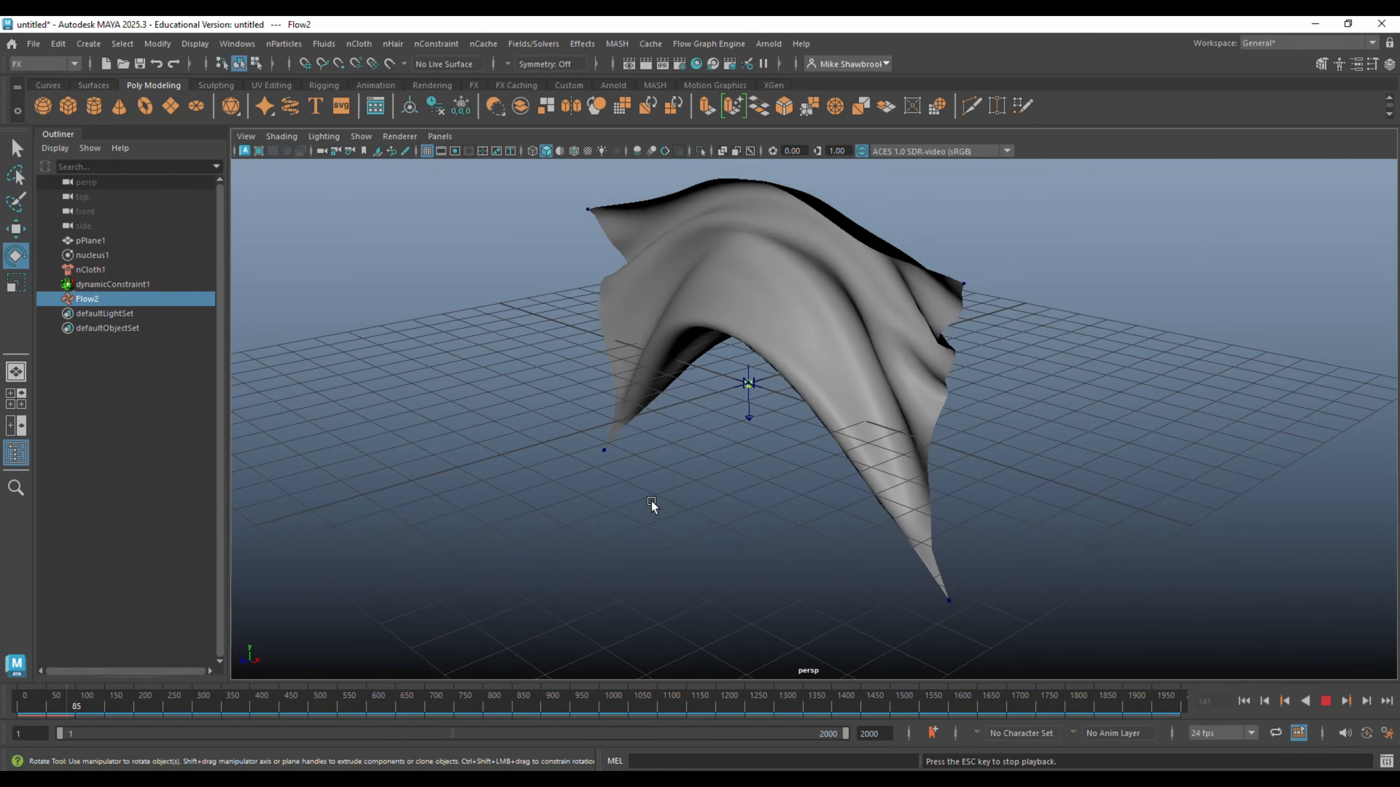
left_click(1325, 701)
left_click(1244, 703)
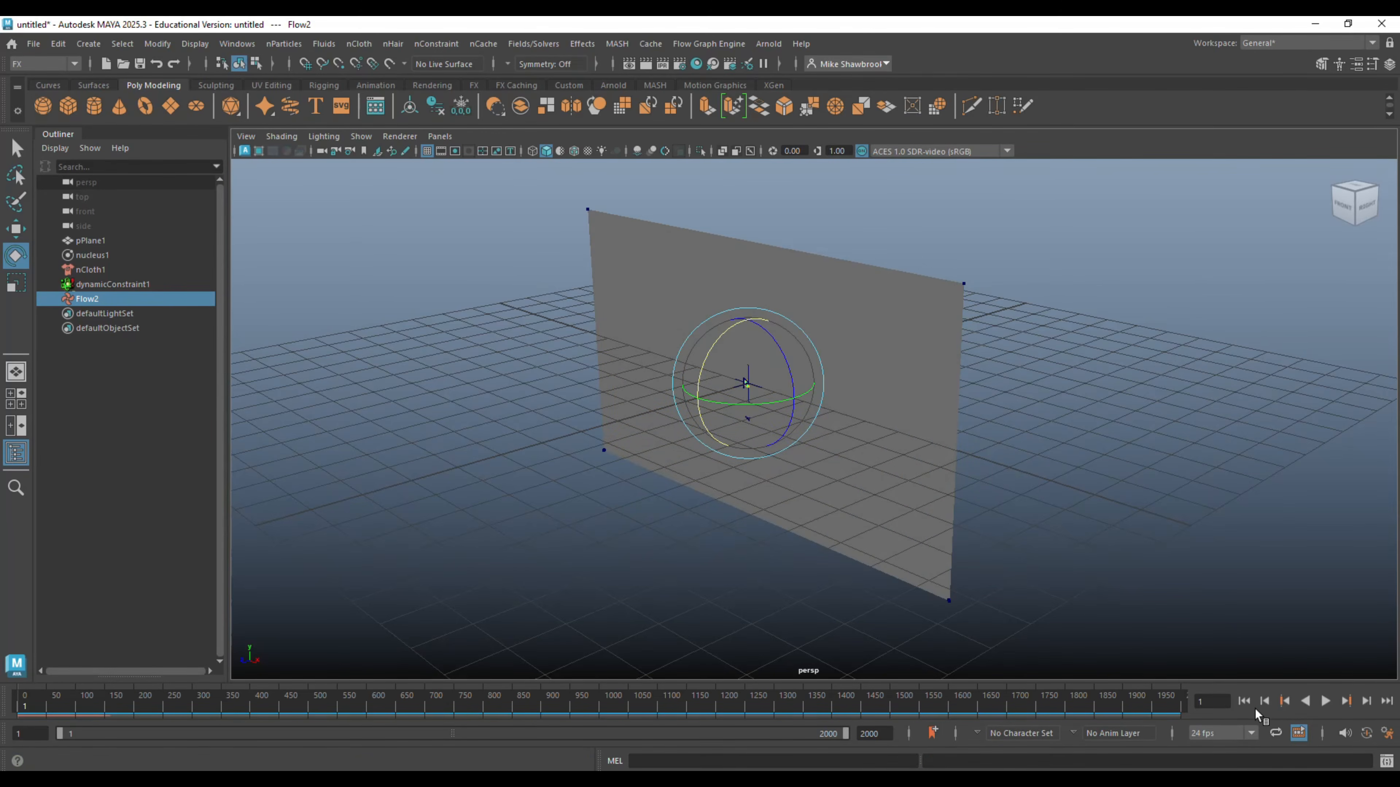
- Set the air field's direction to 0, 0, 1 and play the simulation, viewing the cloth from several angles
key("ctrl+a")
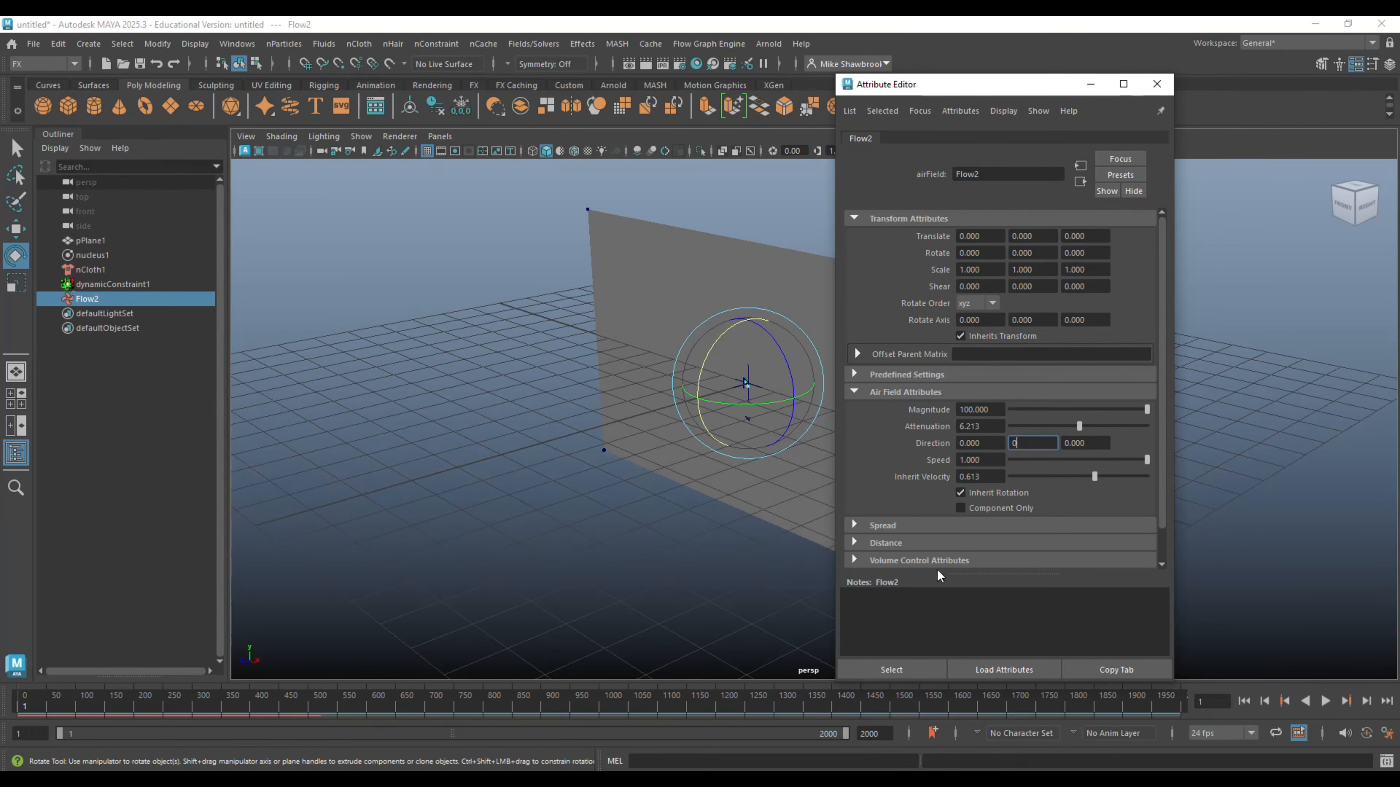
left_click(1107, 445)
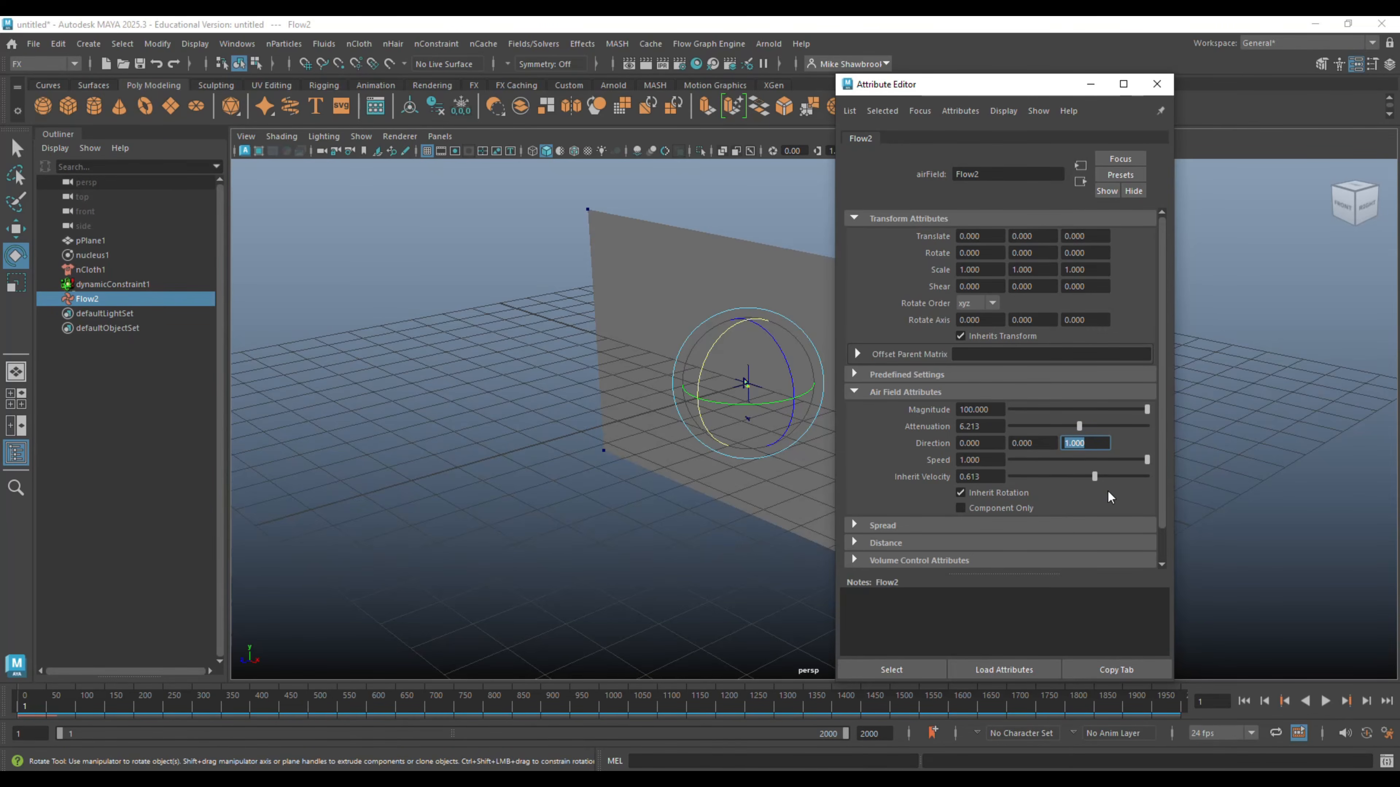
left_click(1325, 701)
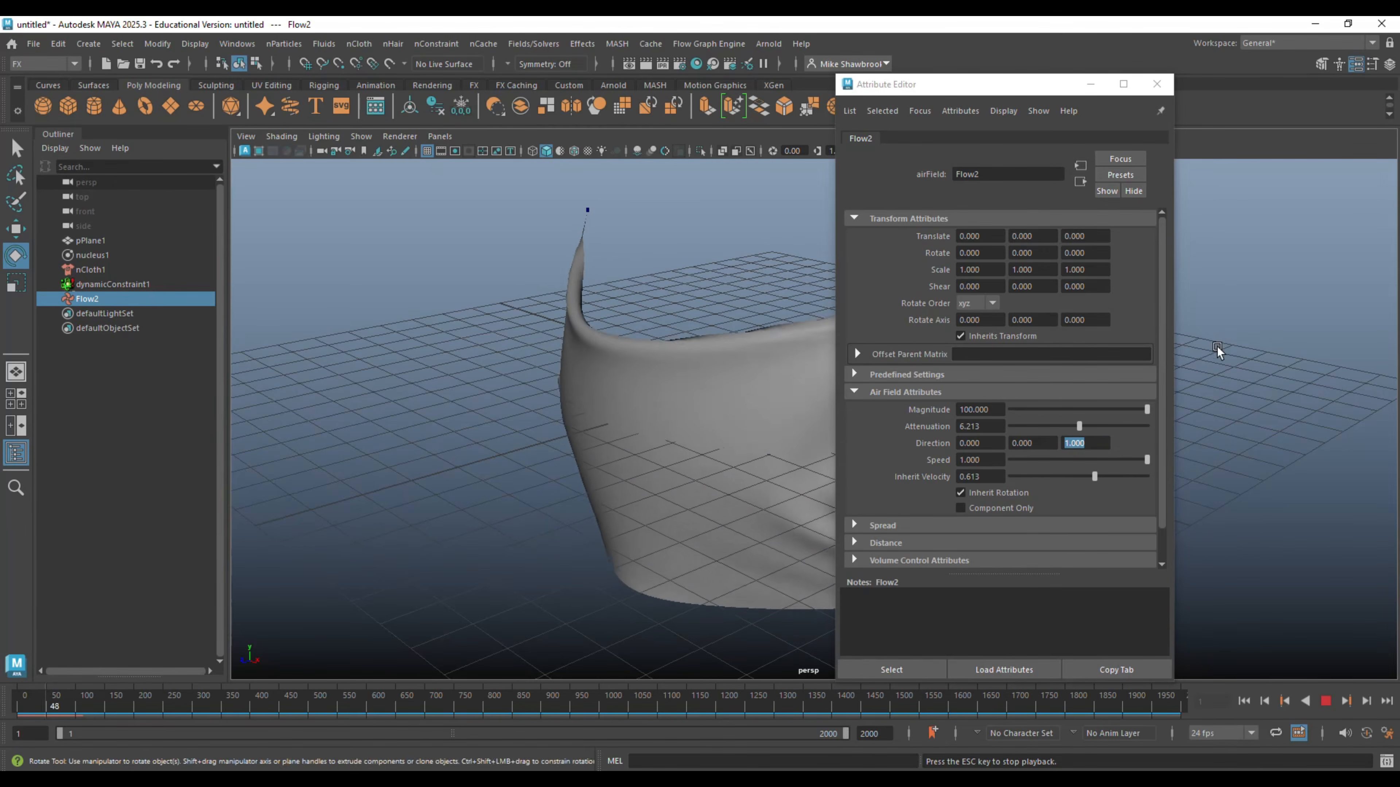
left_click_drag(1029, 90, 1215, 55)
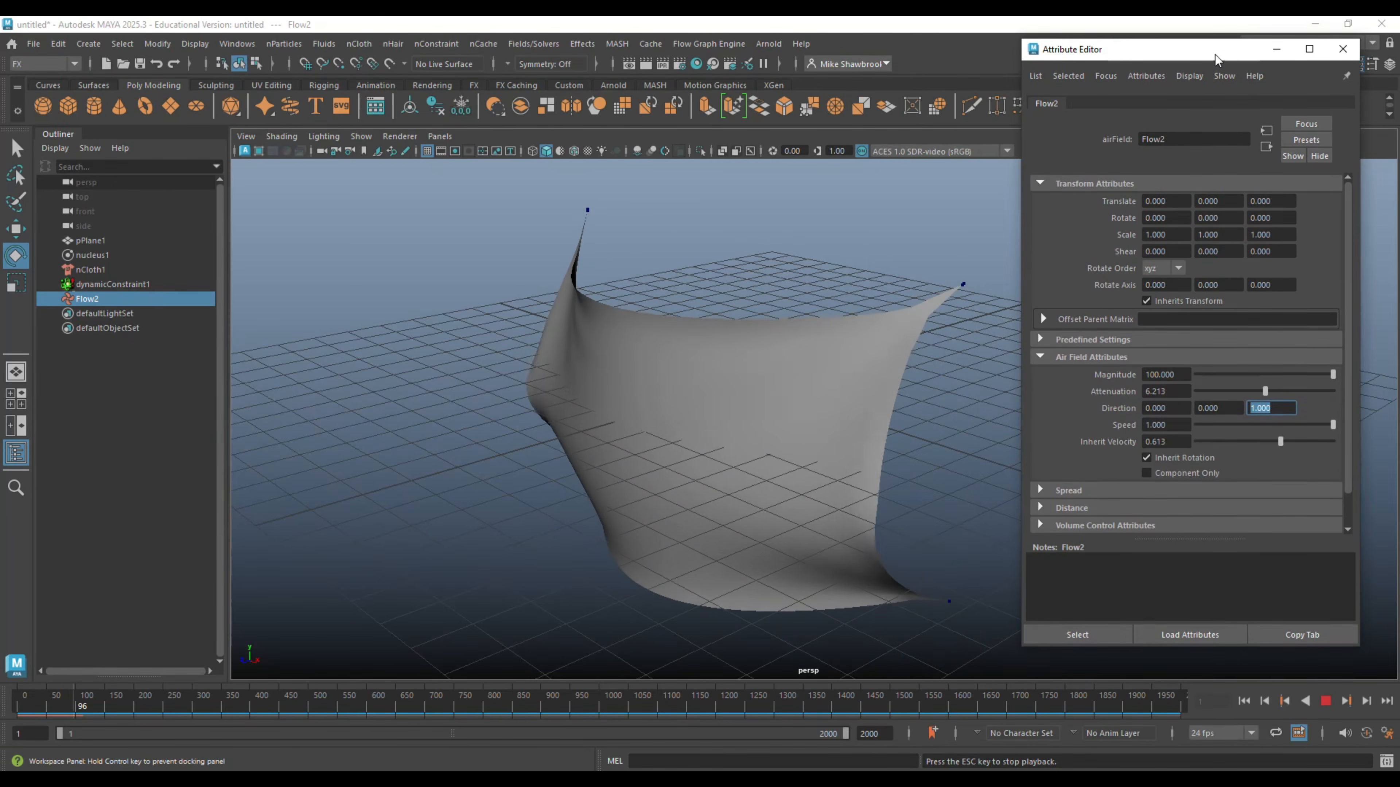
middle_click_drag(797, 512, 661, 389, "alt")
right_click_drag(661, 388, 678, 483, "alt")
left_click_drag(679, 482, 713, 486, "alt")
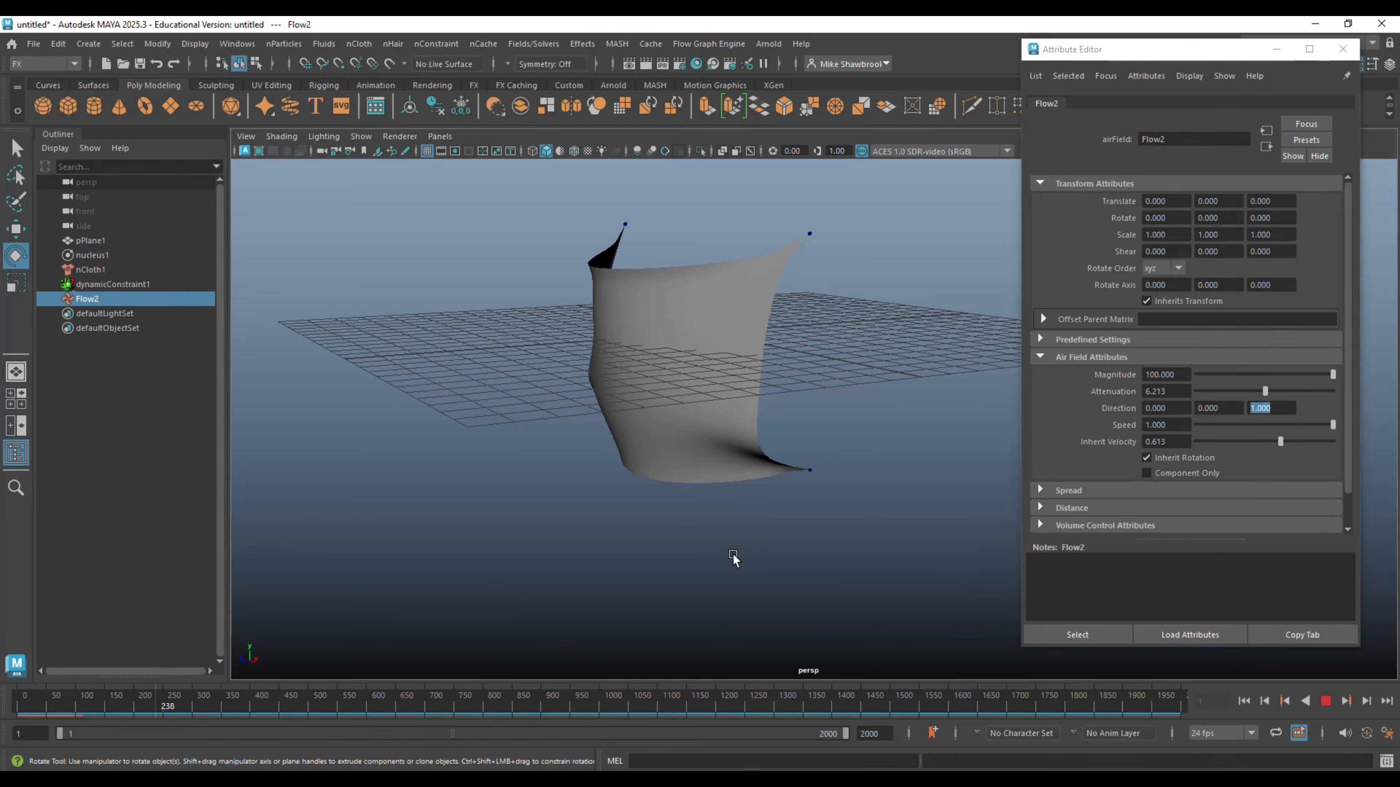
middle_click_drag(532, 503, 526, 551, "alt")
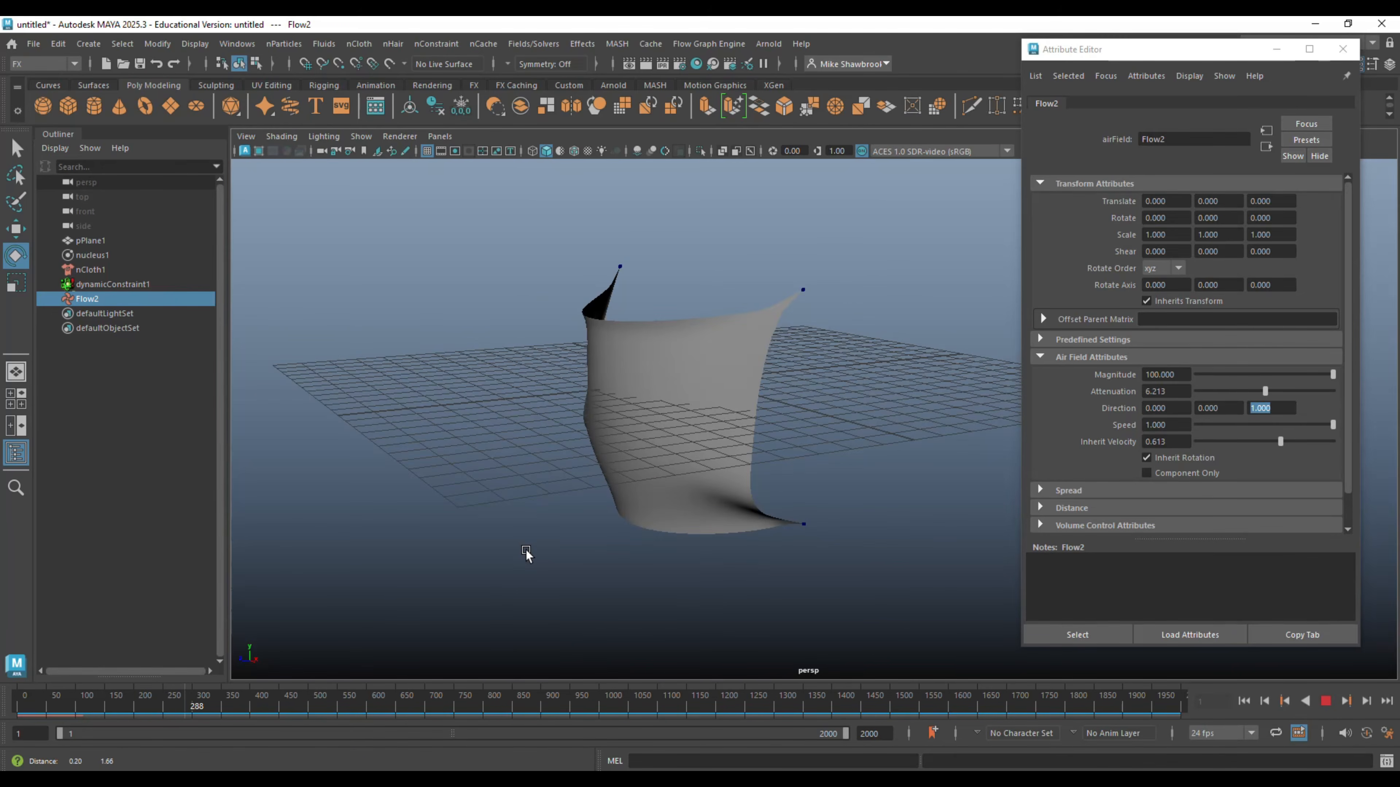
- Set the gravity of the nucleus solver to 0
left_click(112, 256)
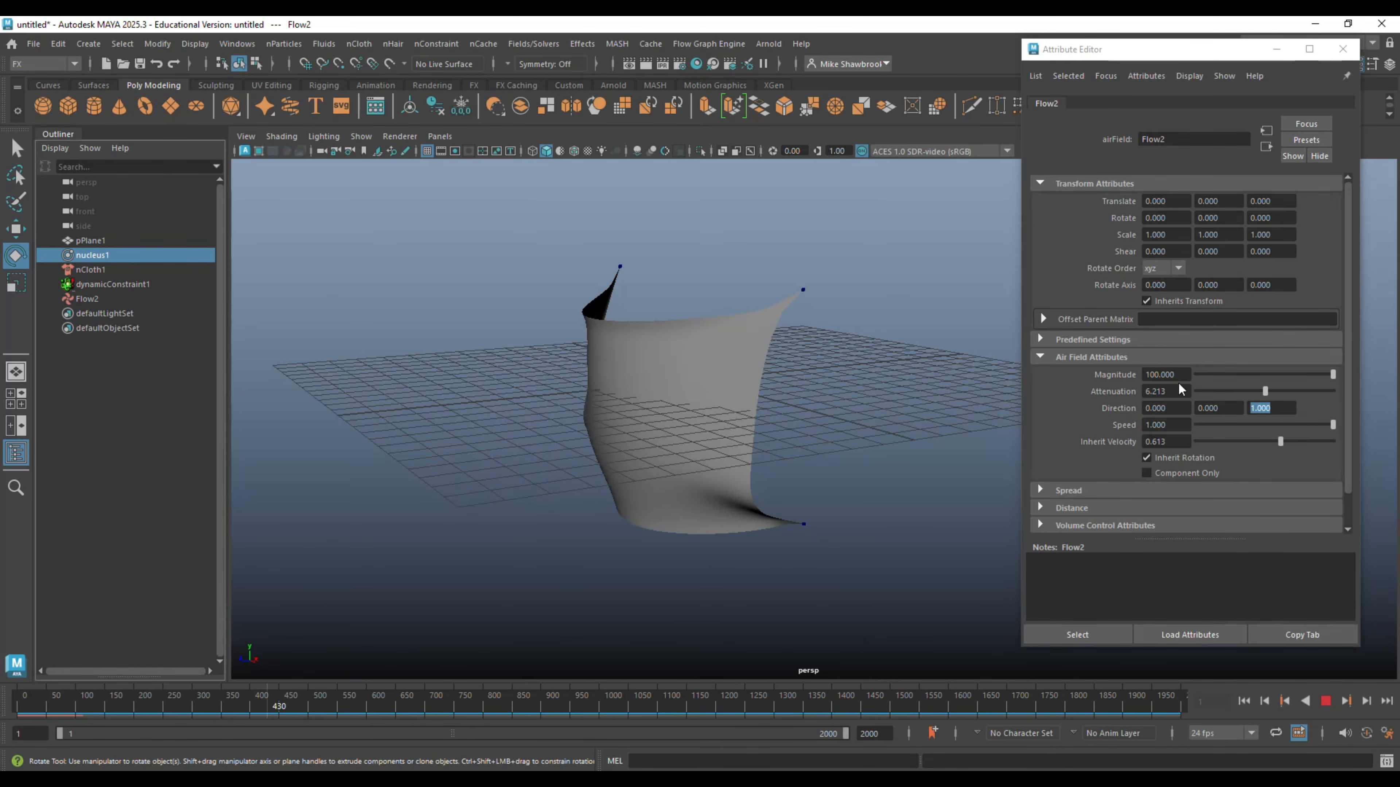
left_click(1342, 49)
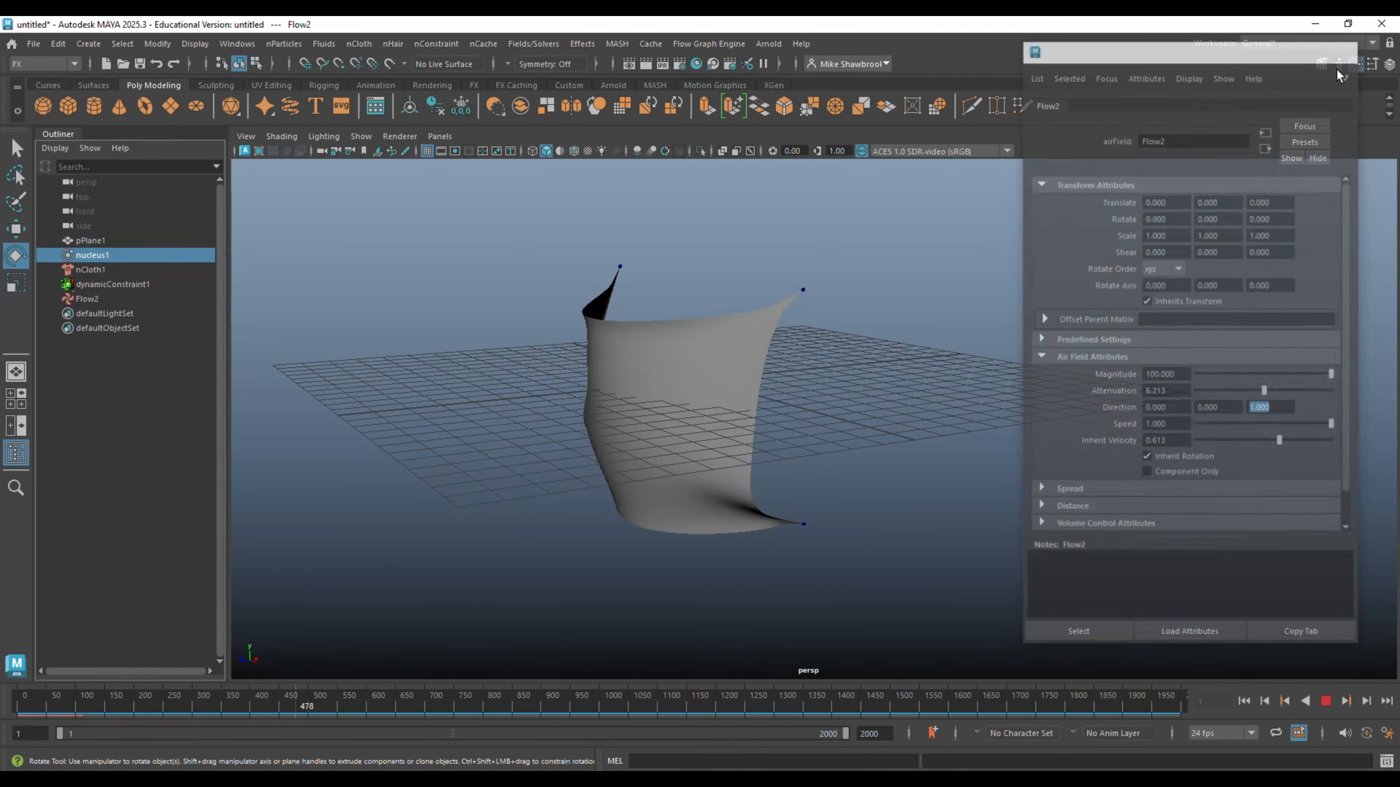
key("ctrl+a")
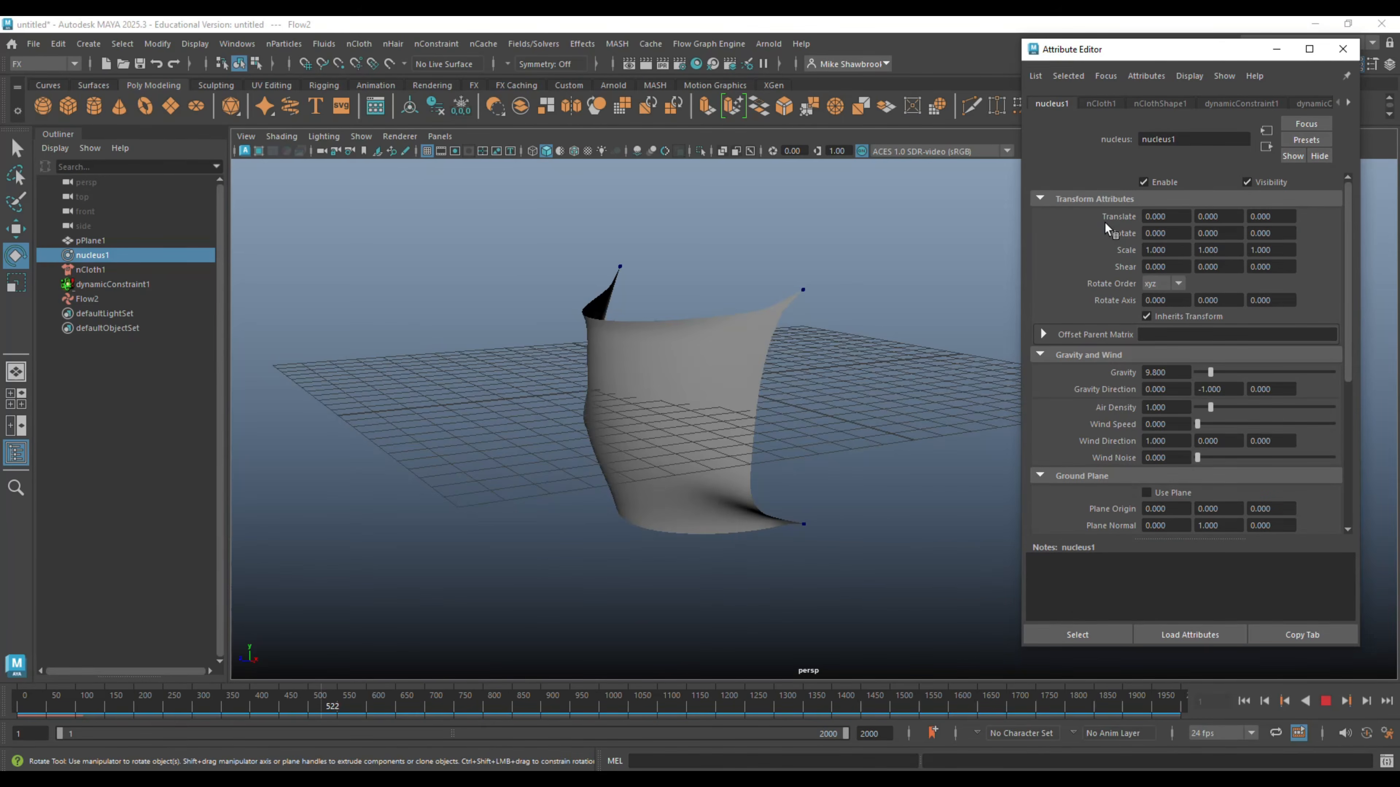
left_click(1181, 372)
type("0")
key("Return")
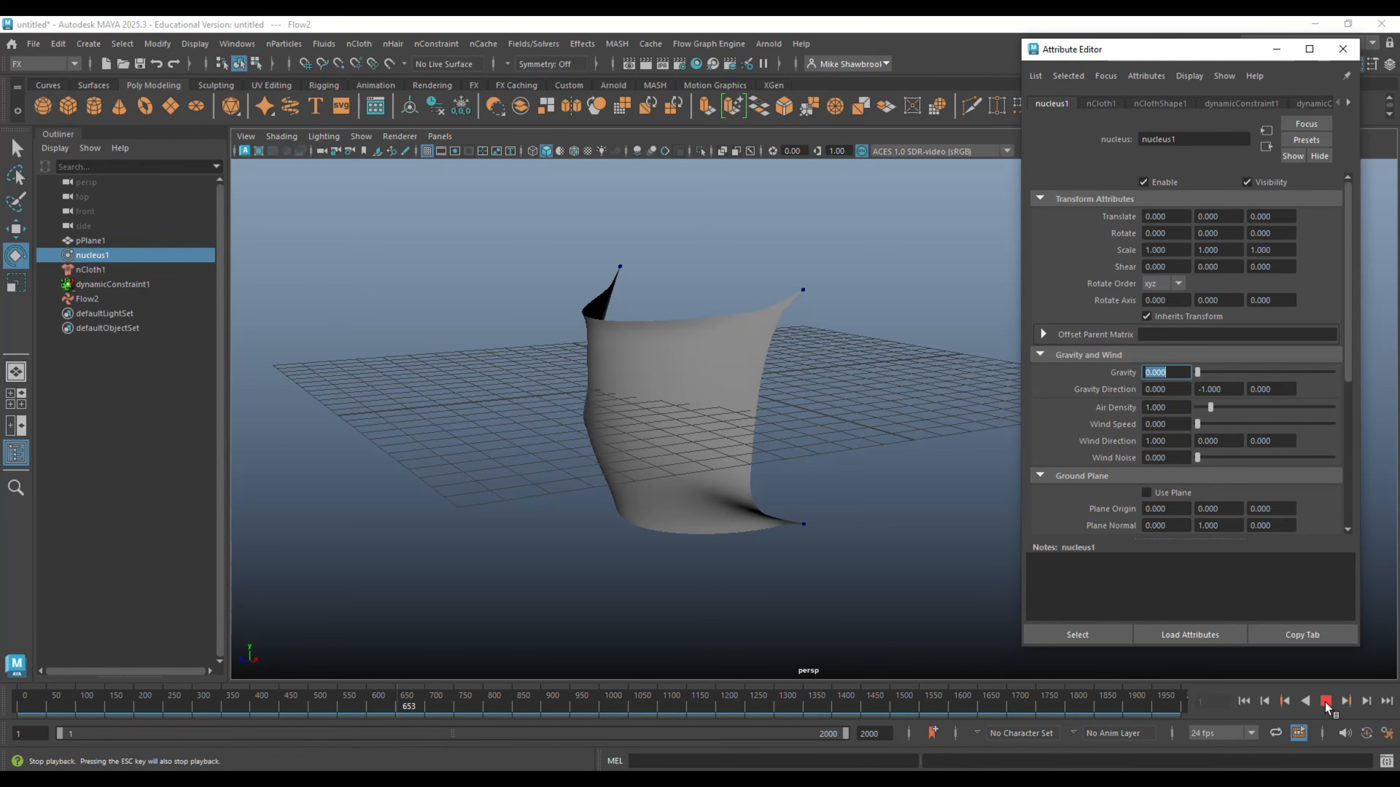
- Replay the simulation from the first frame to check the cloth's motion without gravity, and stop playback
left_click(1326, 701)
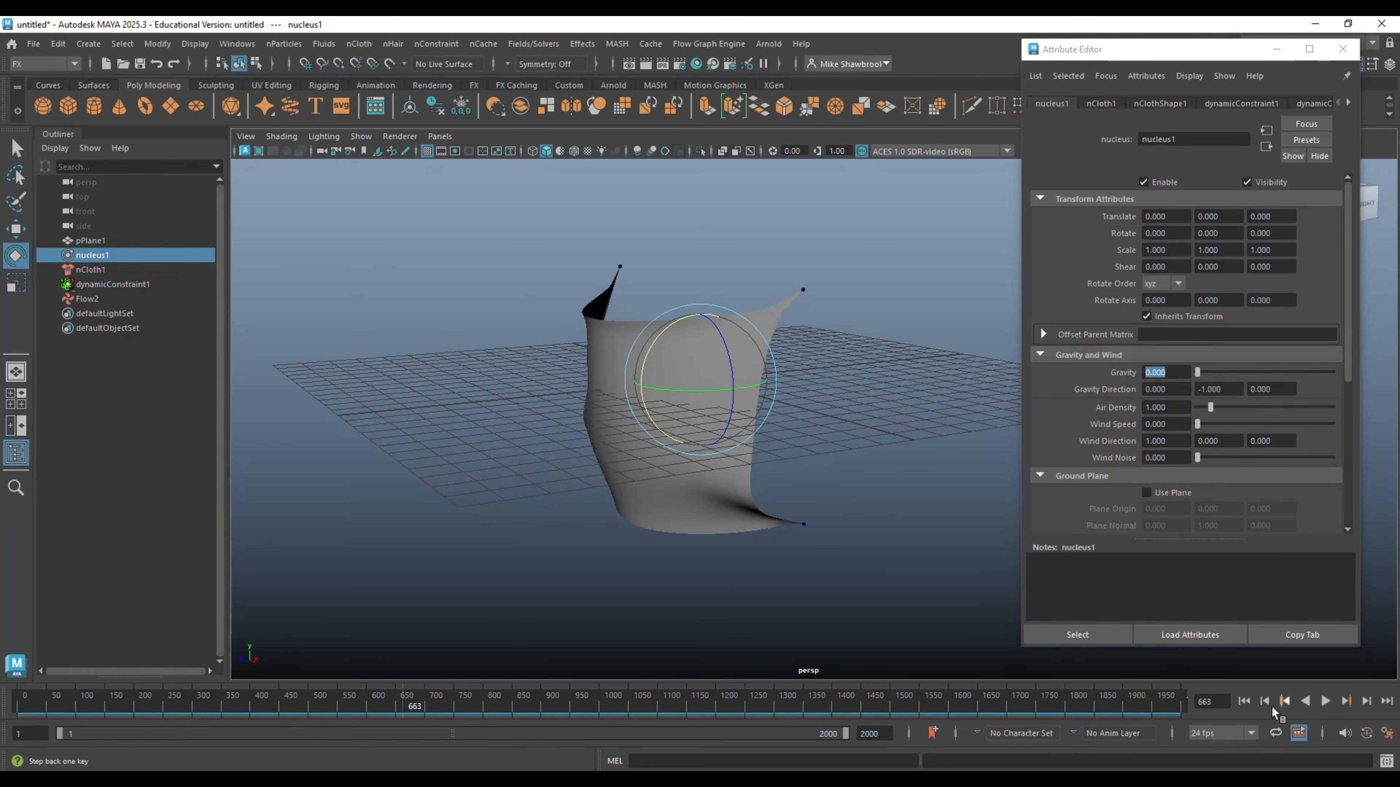
left_click(1244, 701)
left_click(1327, 702)
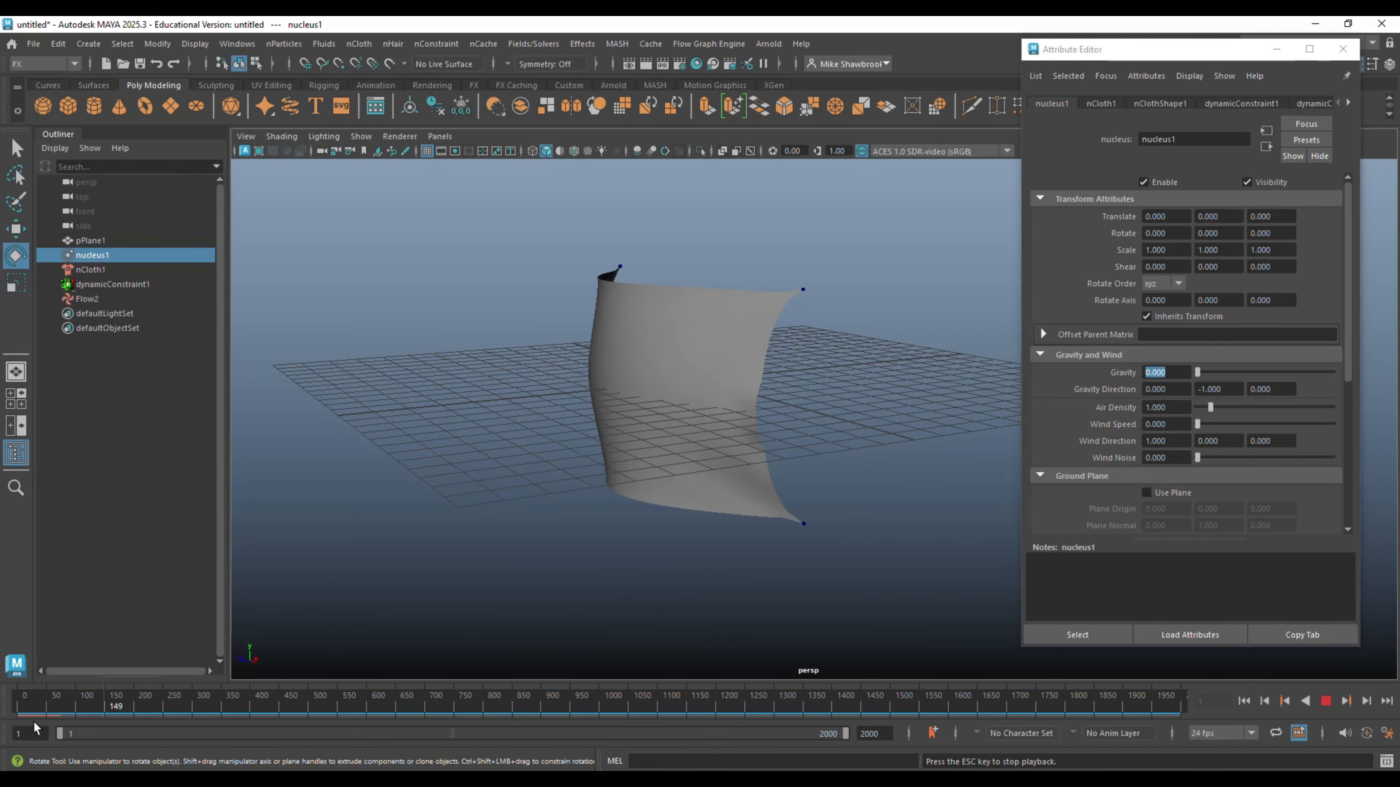
left_click(1325, 701)
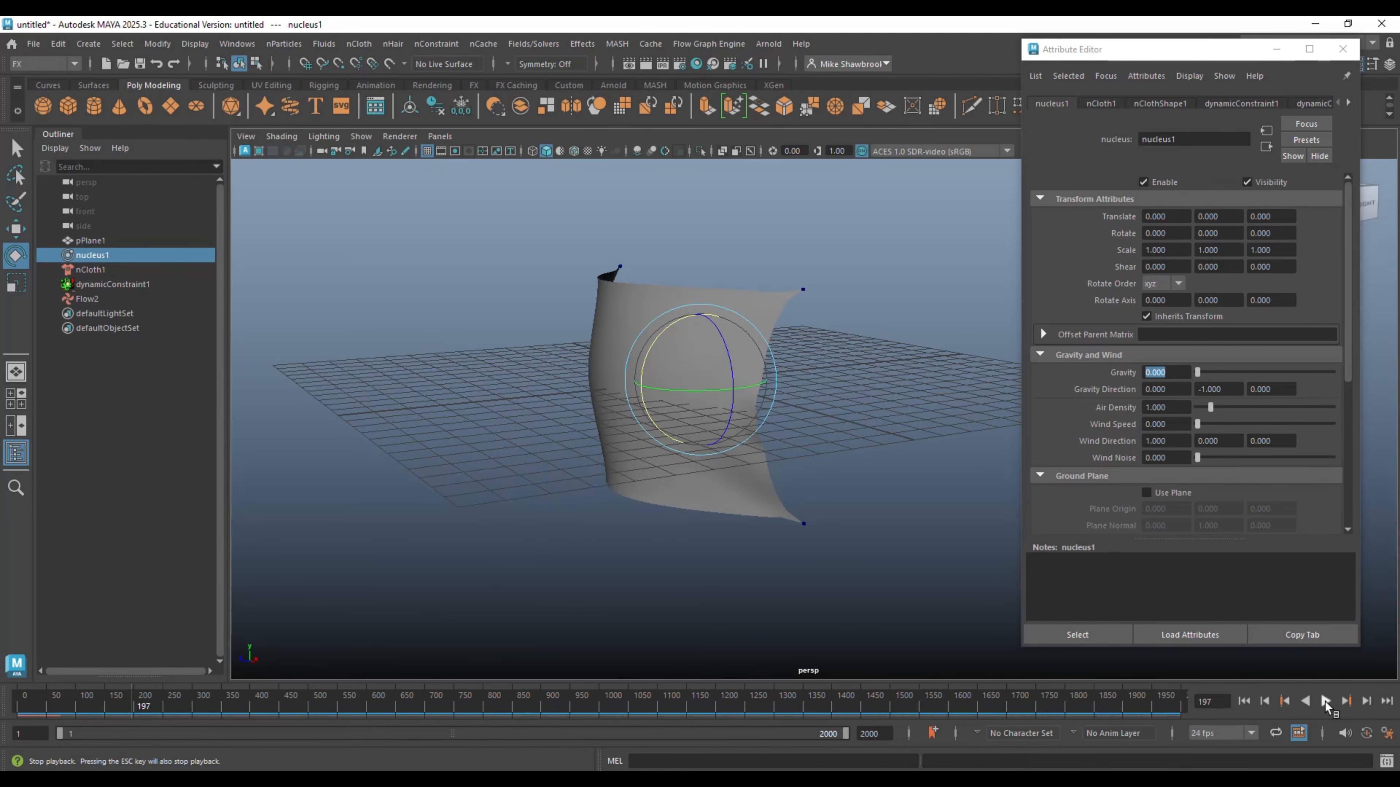
- Set the animation's end frame to 150 and play the simulation from the start
left_click(873, 733)
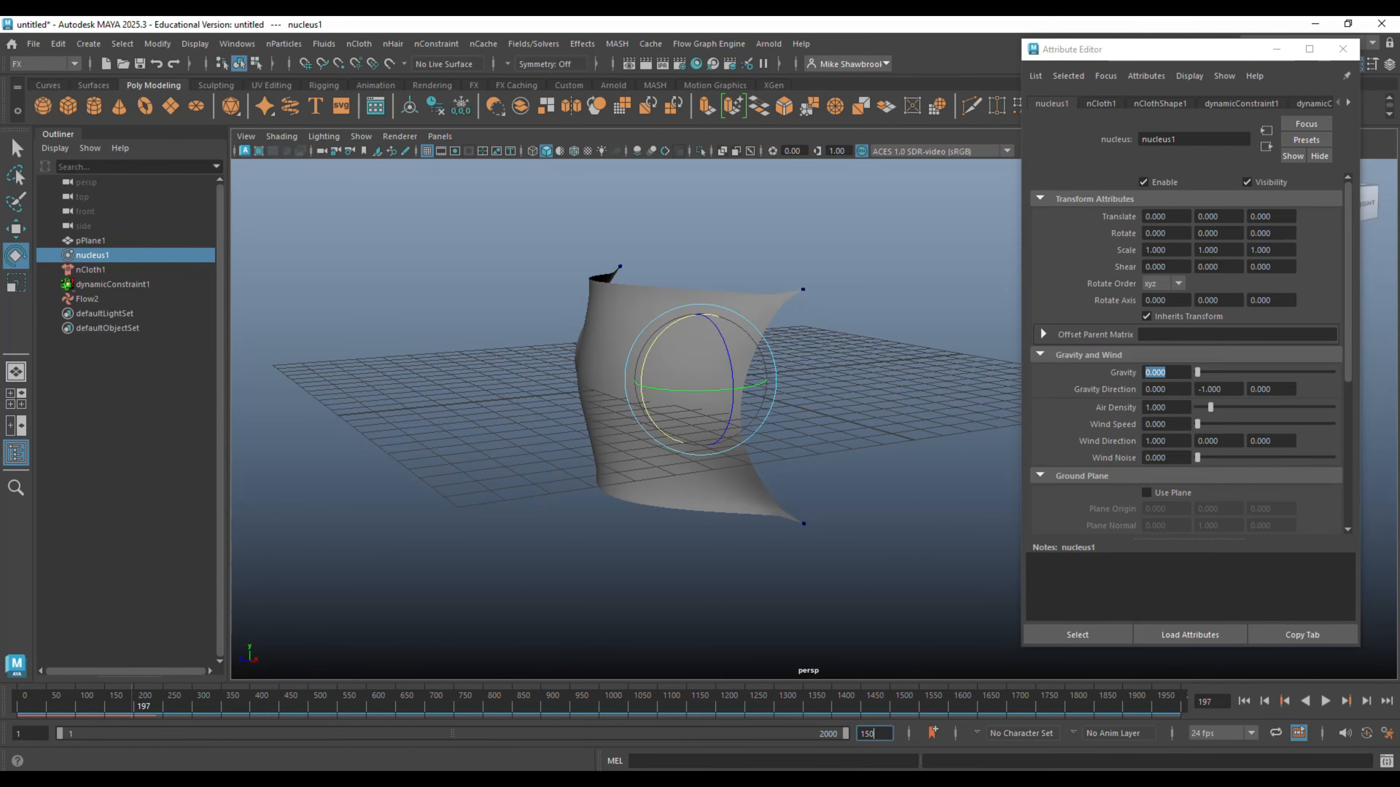
type("150")
key("Return")
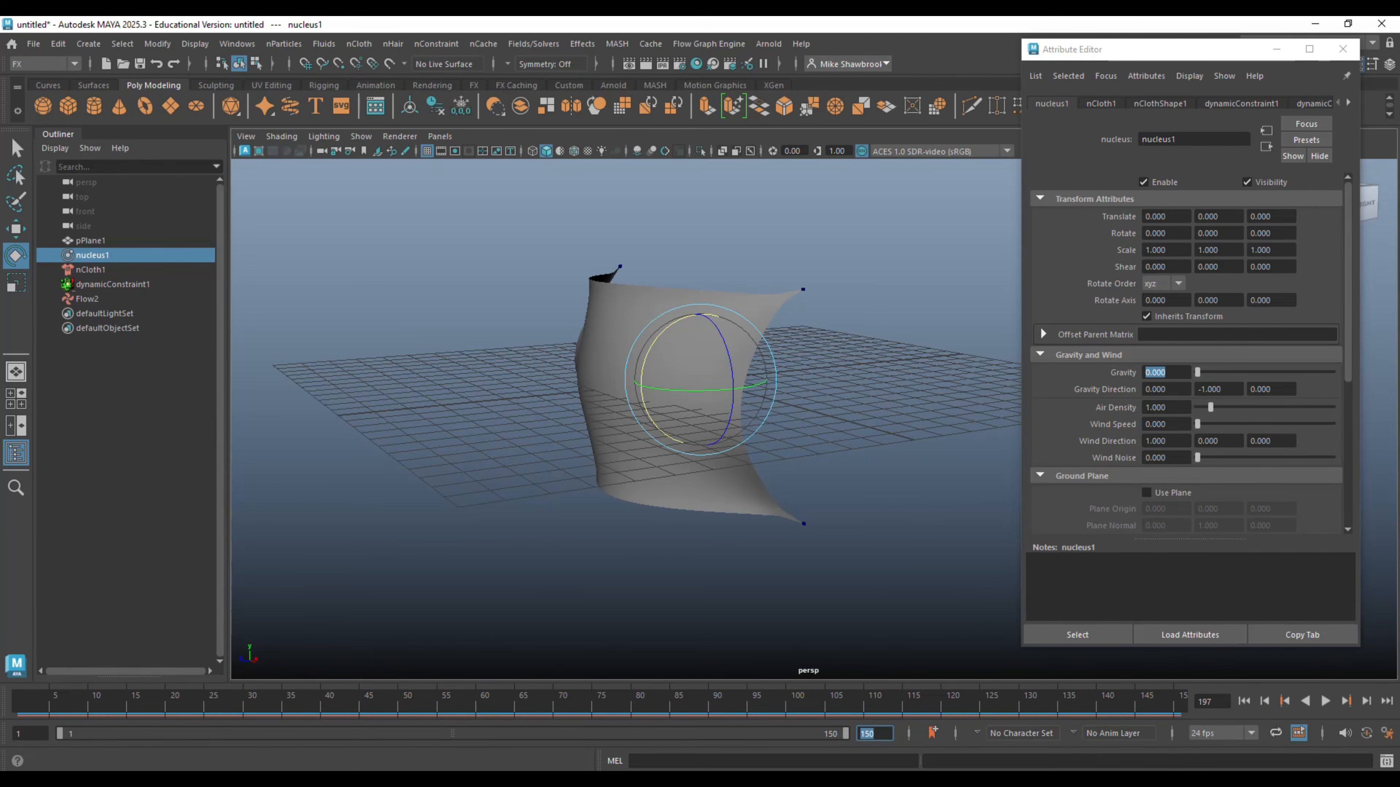
left_click(1244, 701)
left_click(1326, 706)
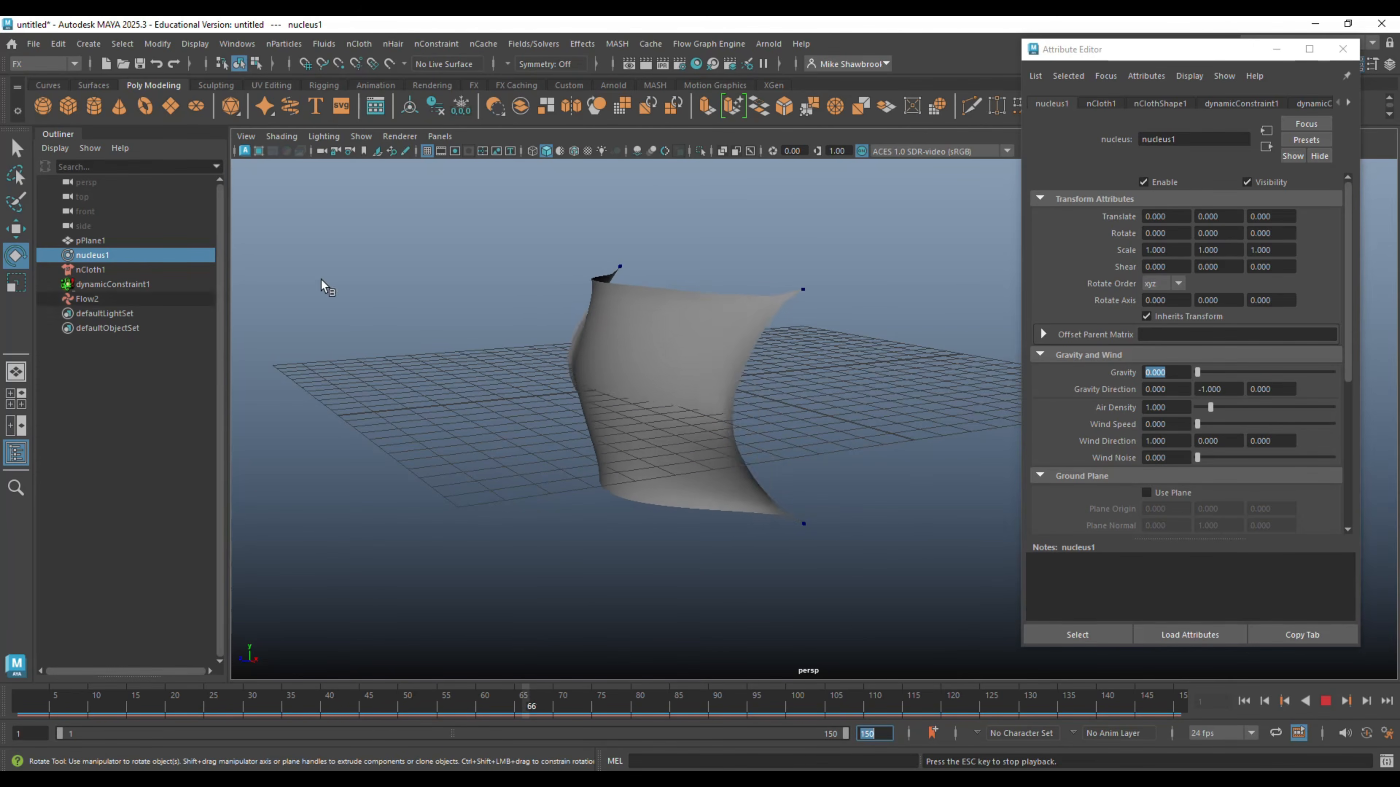
- Stop the playback and set the Y direction of the Flow2 air field to 0.3
left_click(1340, 52)
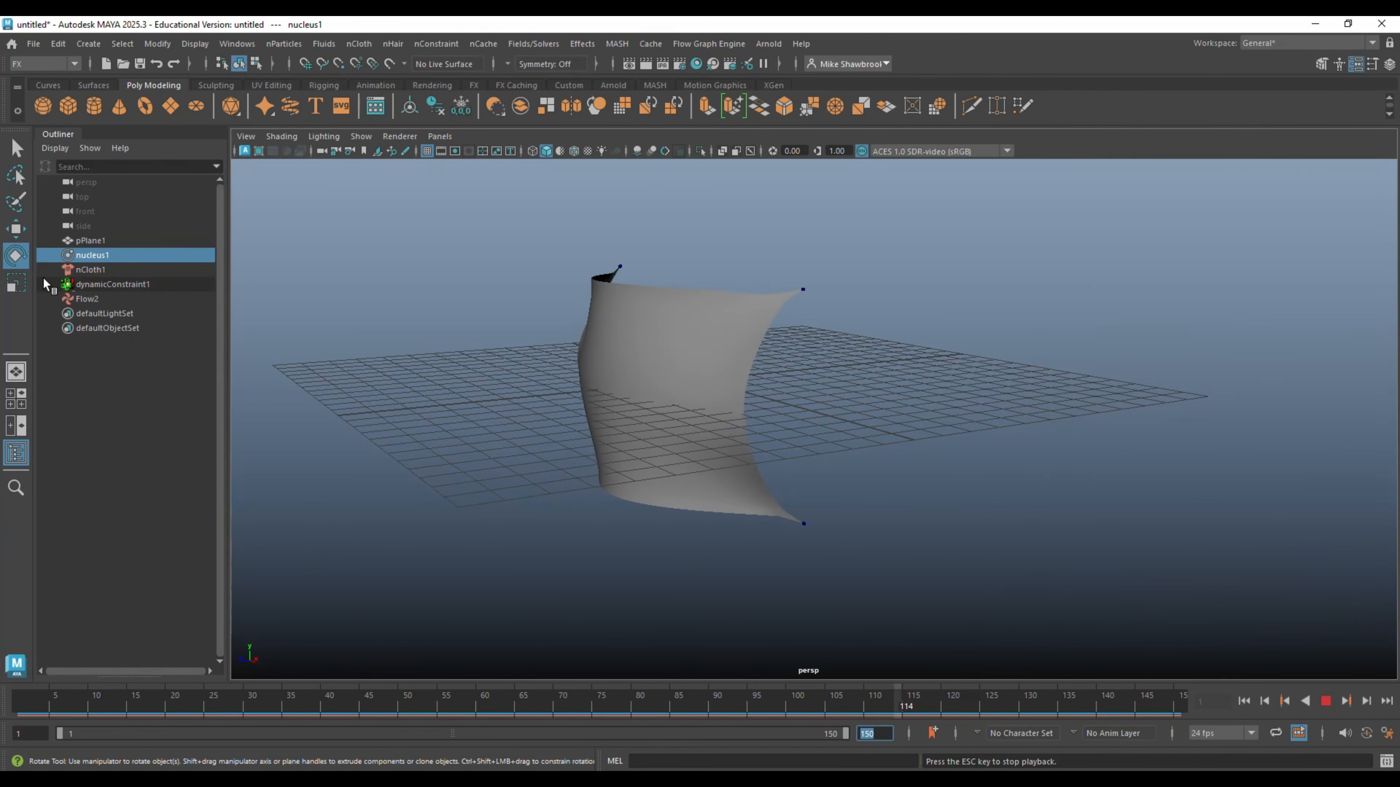
left_click(87, 299)
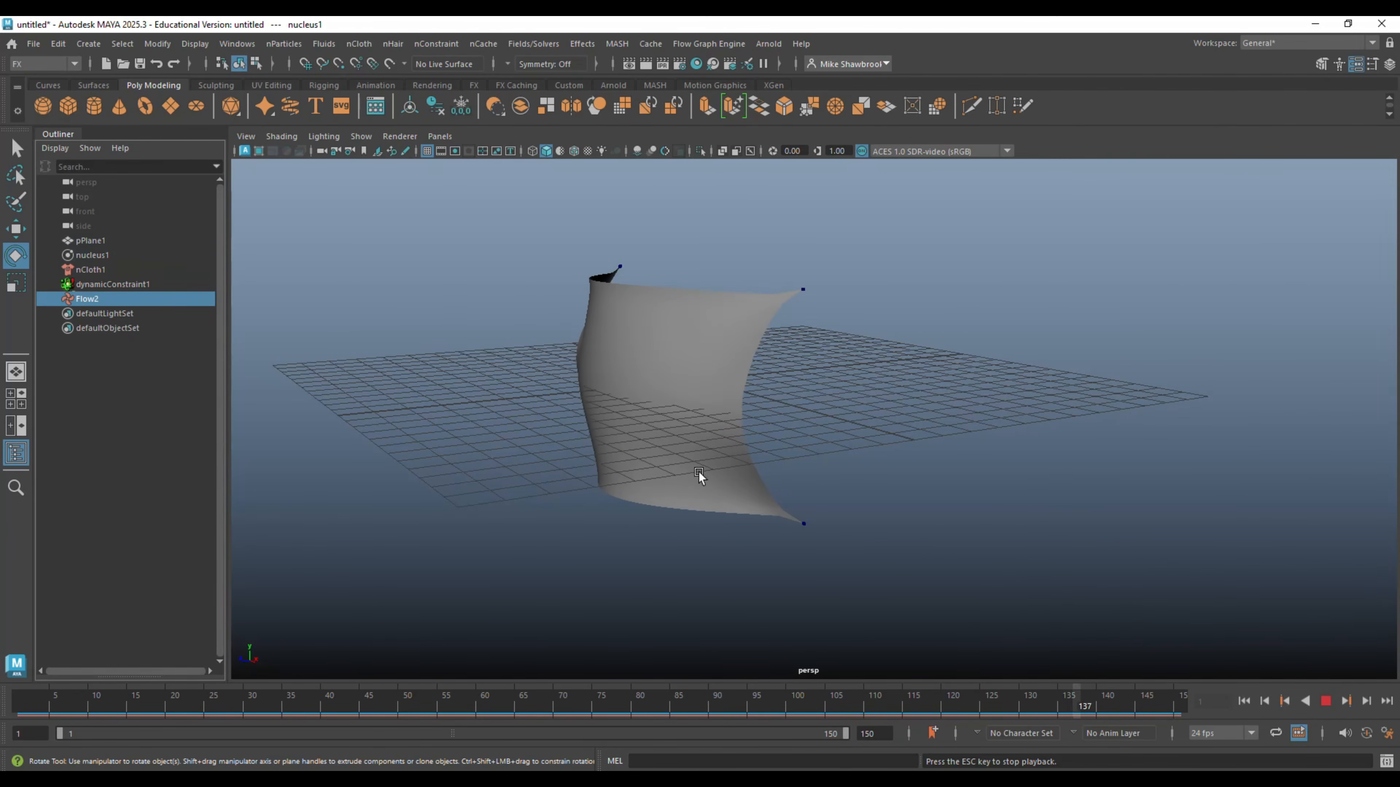
left_click(1325, 701)
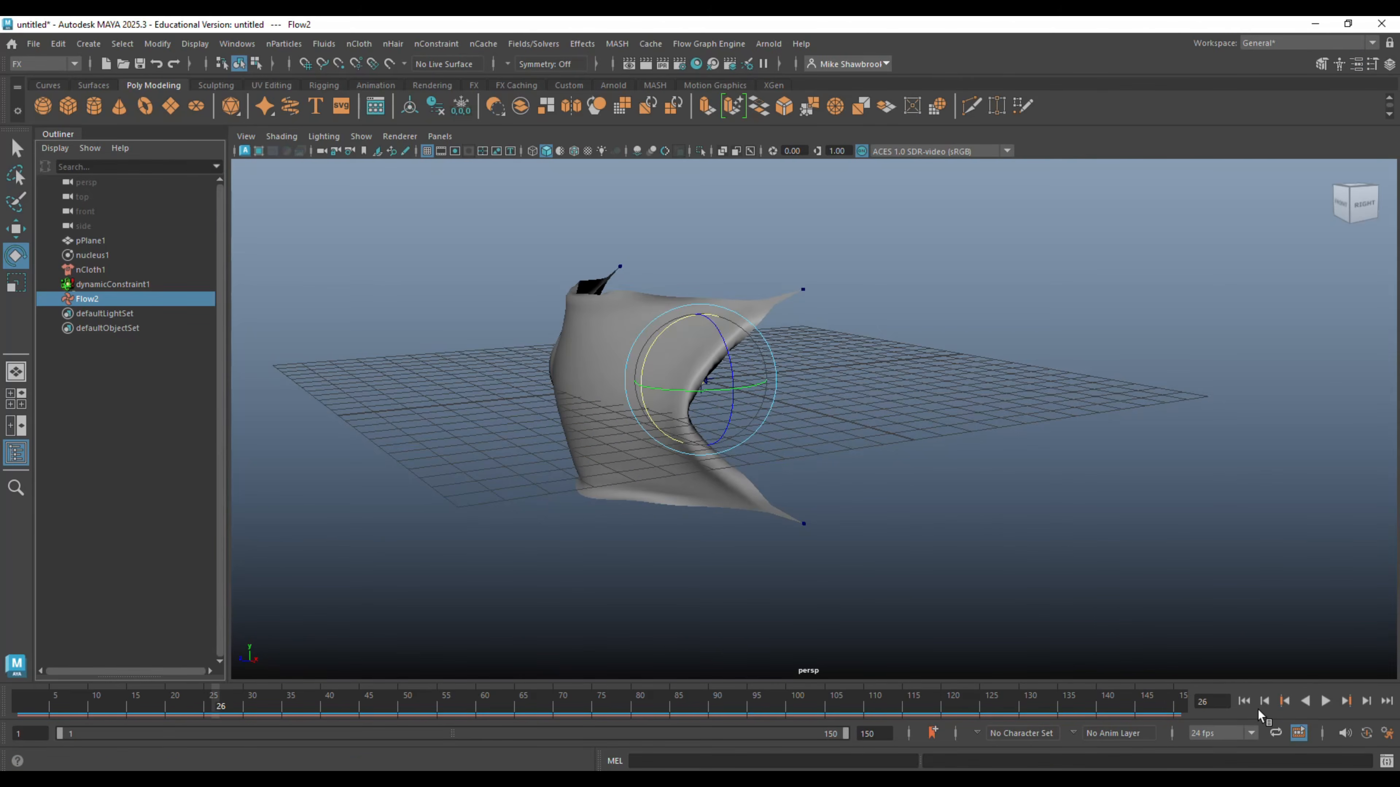
key("ctrl+a")
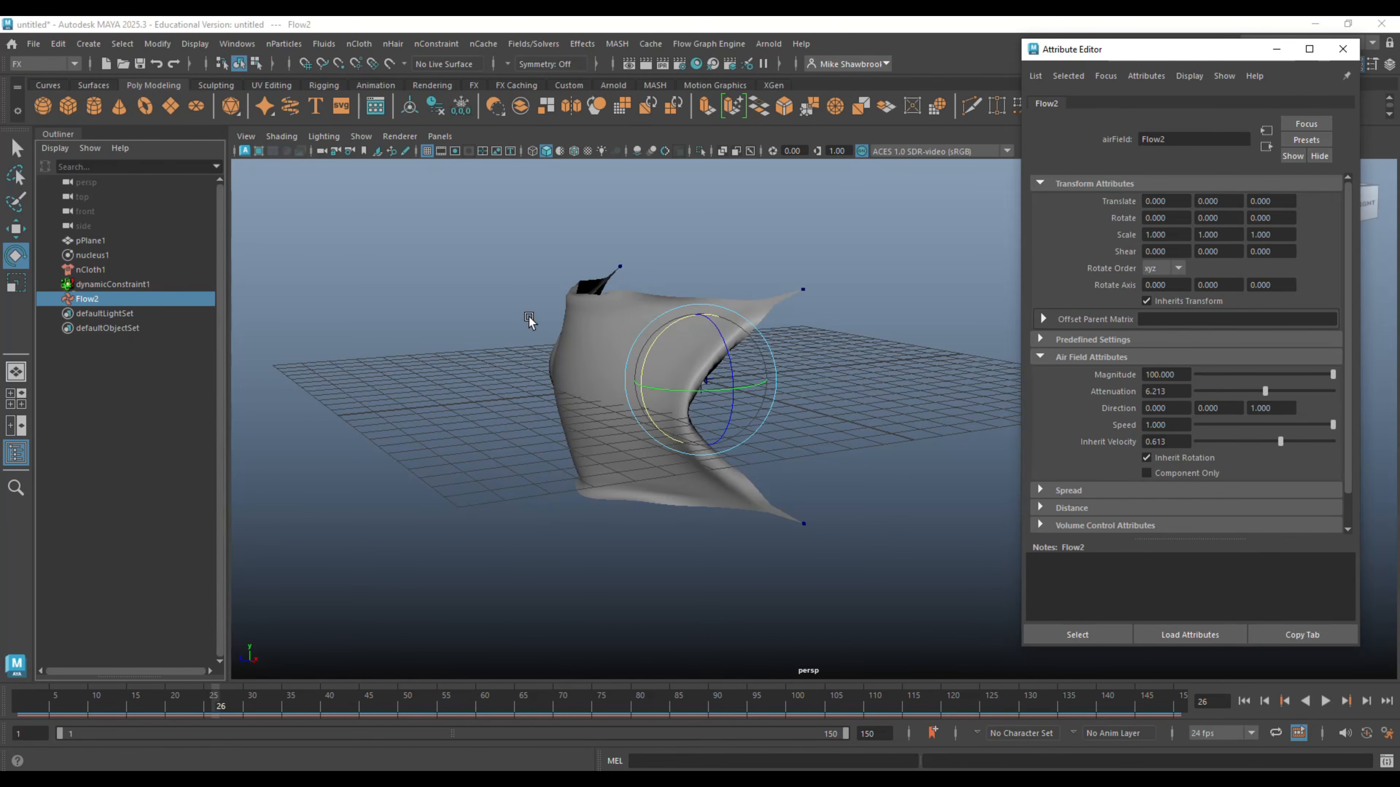
left_click(1233, 407)
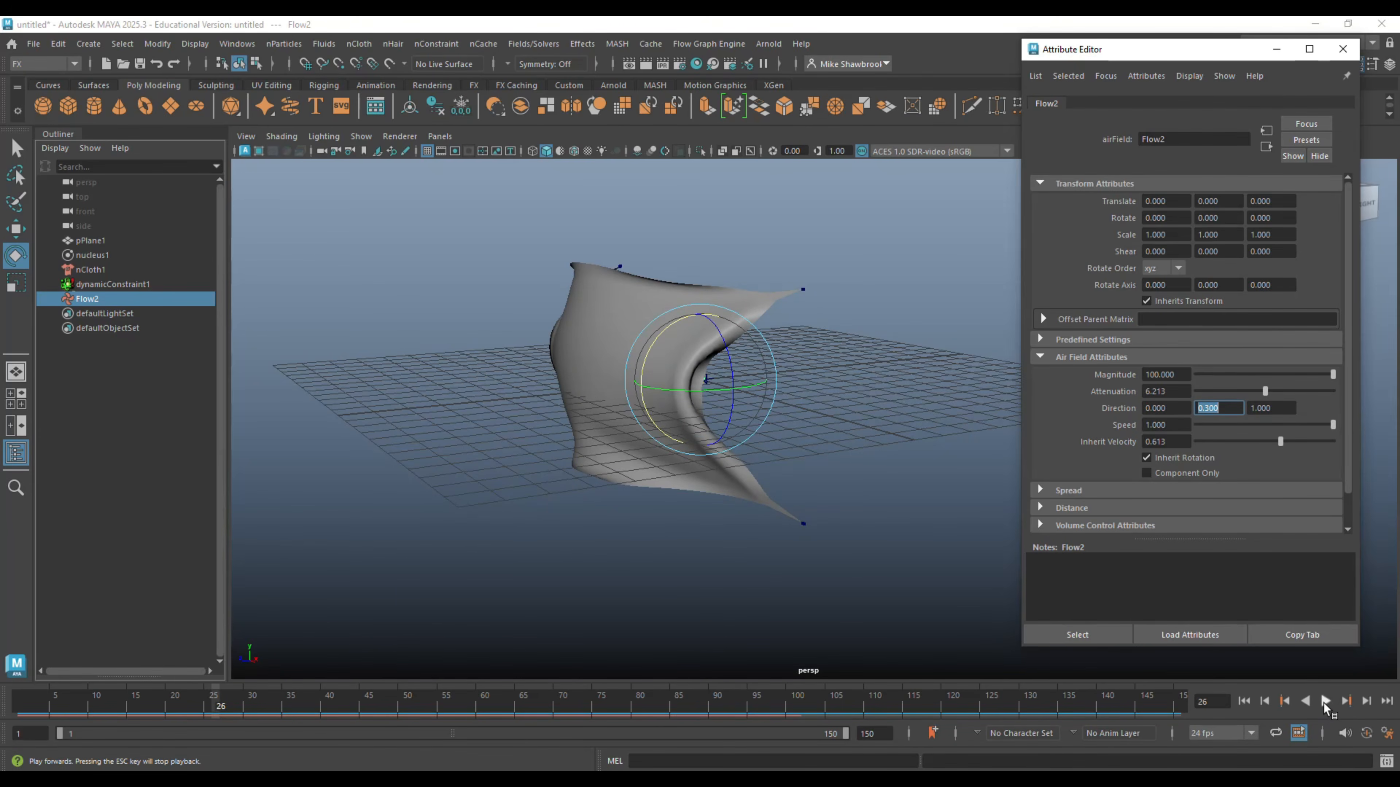
- Play the simulation and examine the cloth's motion under the angled air direction from the front and side
left_click(1325, 702)
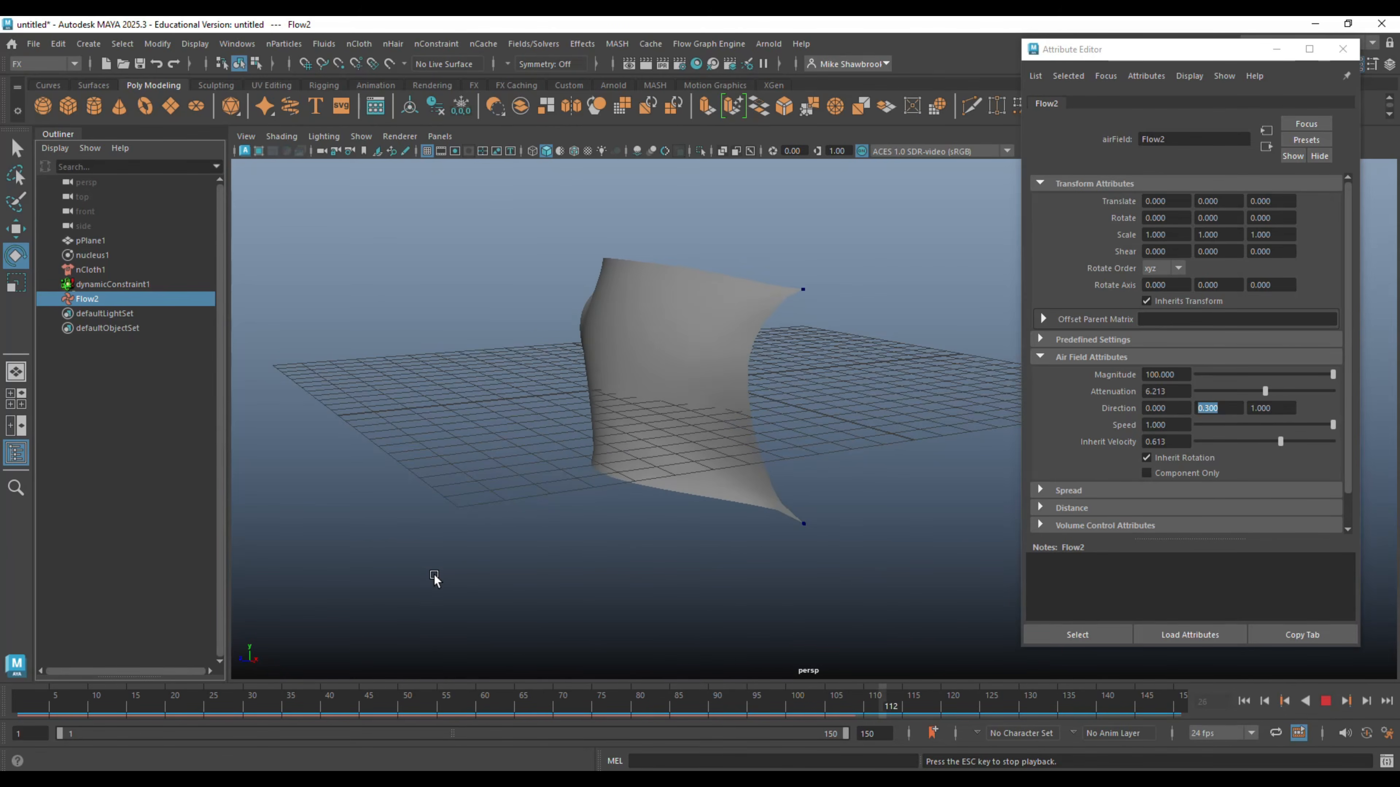
left_click_drag(572, 534, 656, 547, "alt")
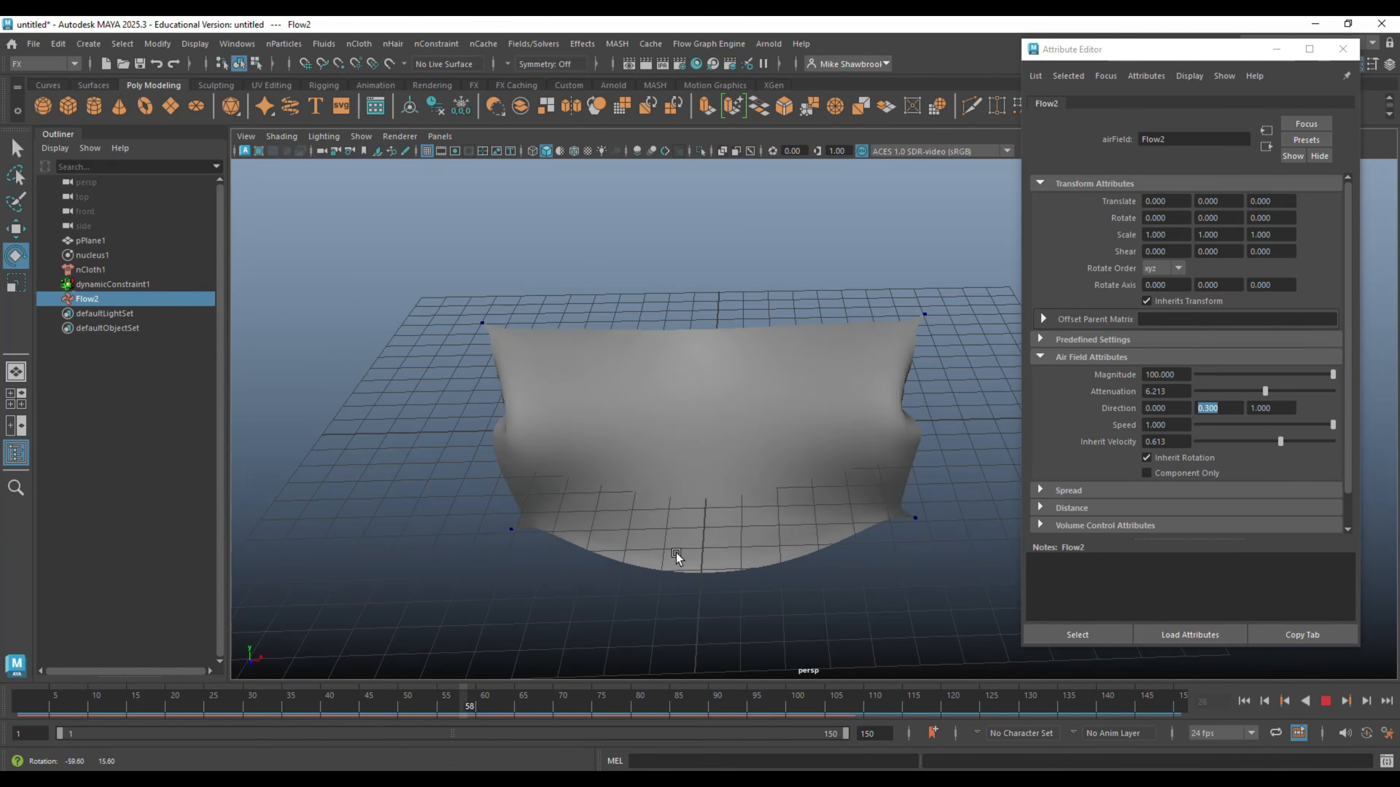
left_click_drag(676, 552, 578, 531, "alt")
left_click_drag(578, 530, 572, 538, "alt")
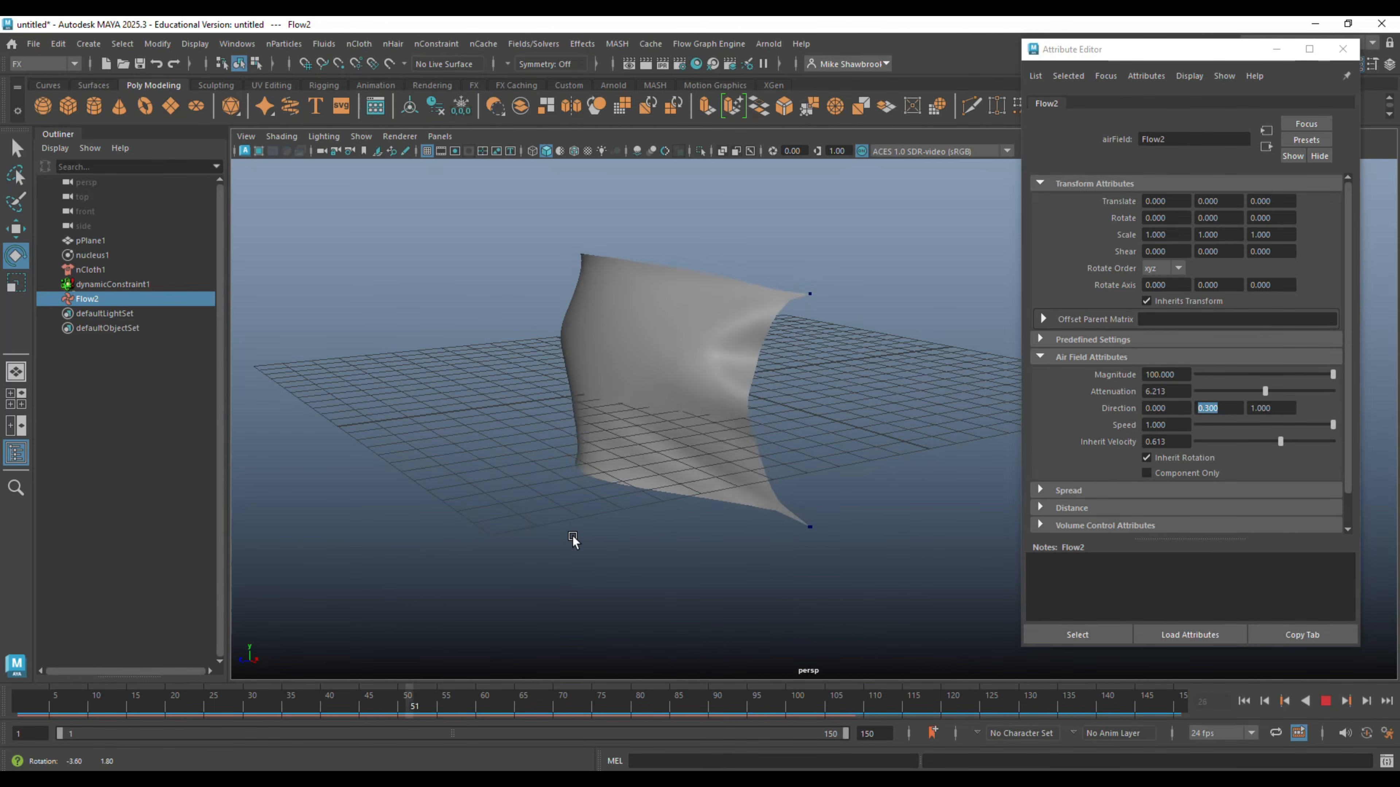